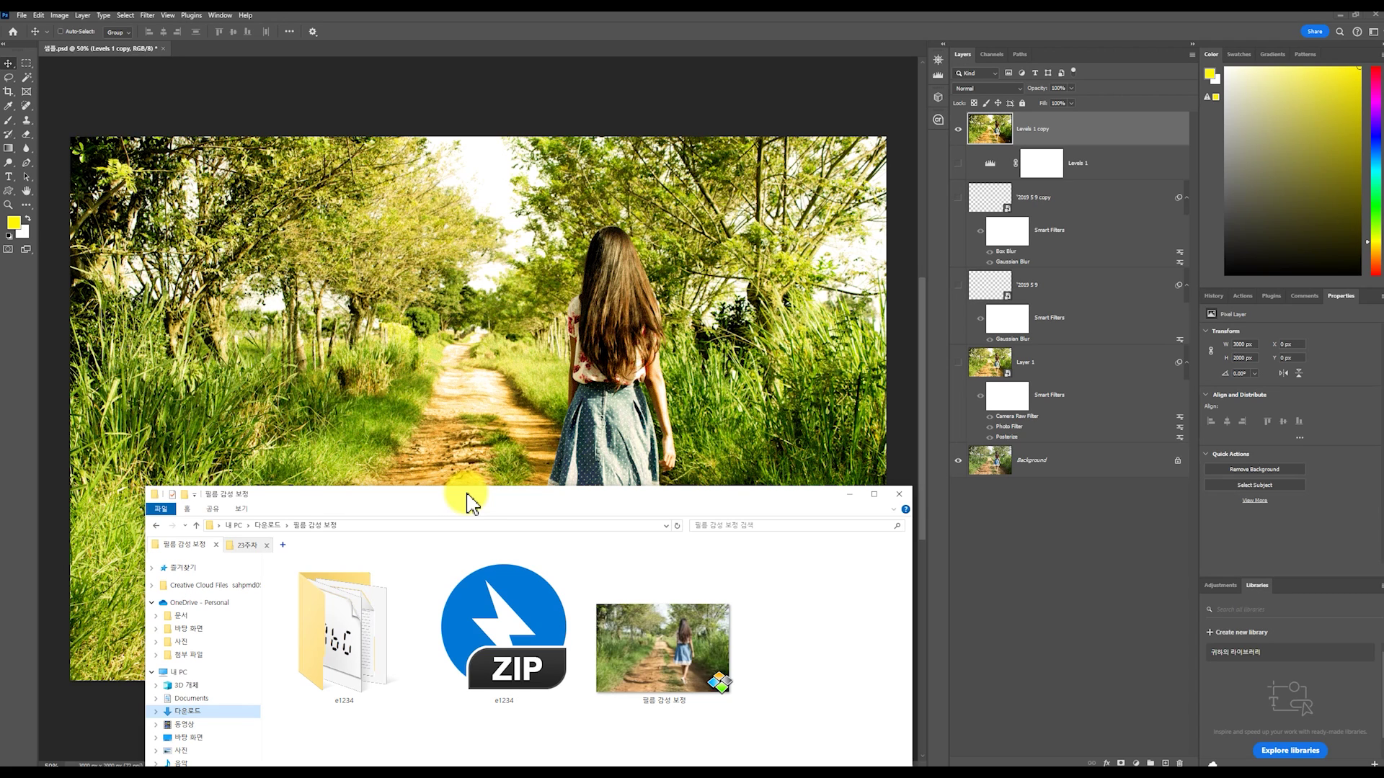
# Step: Open 필름 감성 보정.jpg in Photoshop and toggle the Levels 1 copy layer in the finished PSD to compare before and after
pyautogui.moveTo(663, 645); pyautogui.dragTo(543, 45)
pyautogui.click(139, 49)
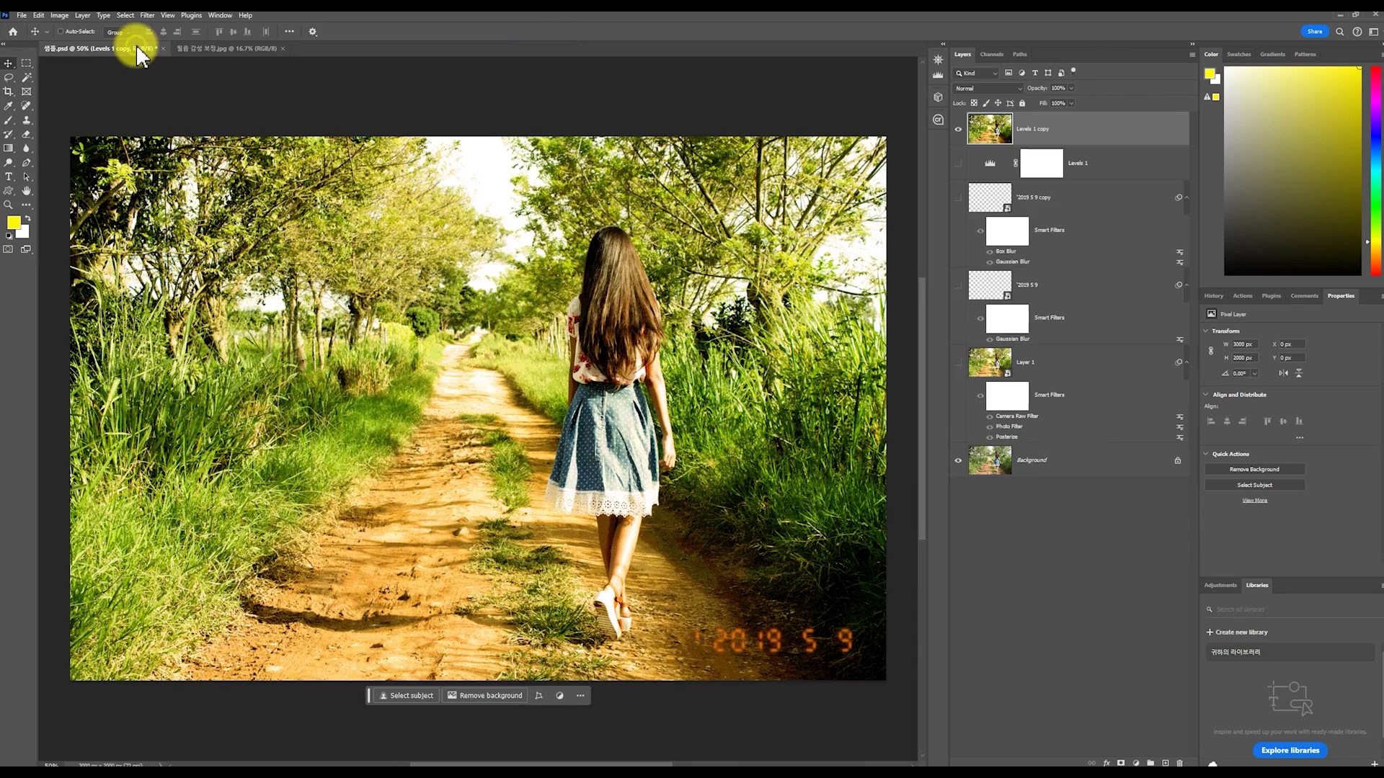
pyautogui.click(958, 130)
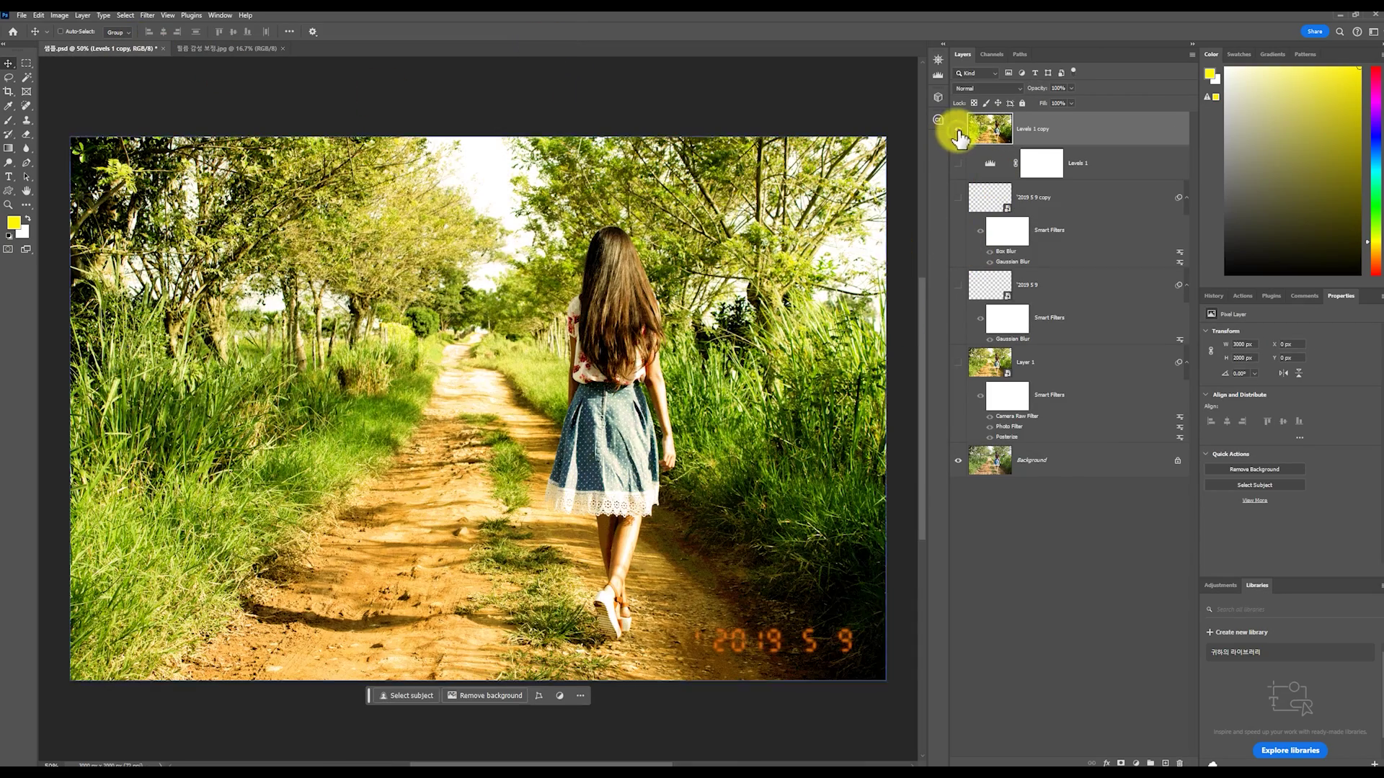
pyautogui.click(958, 129)
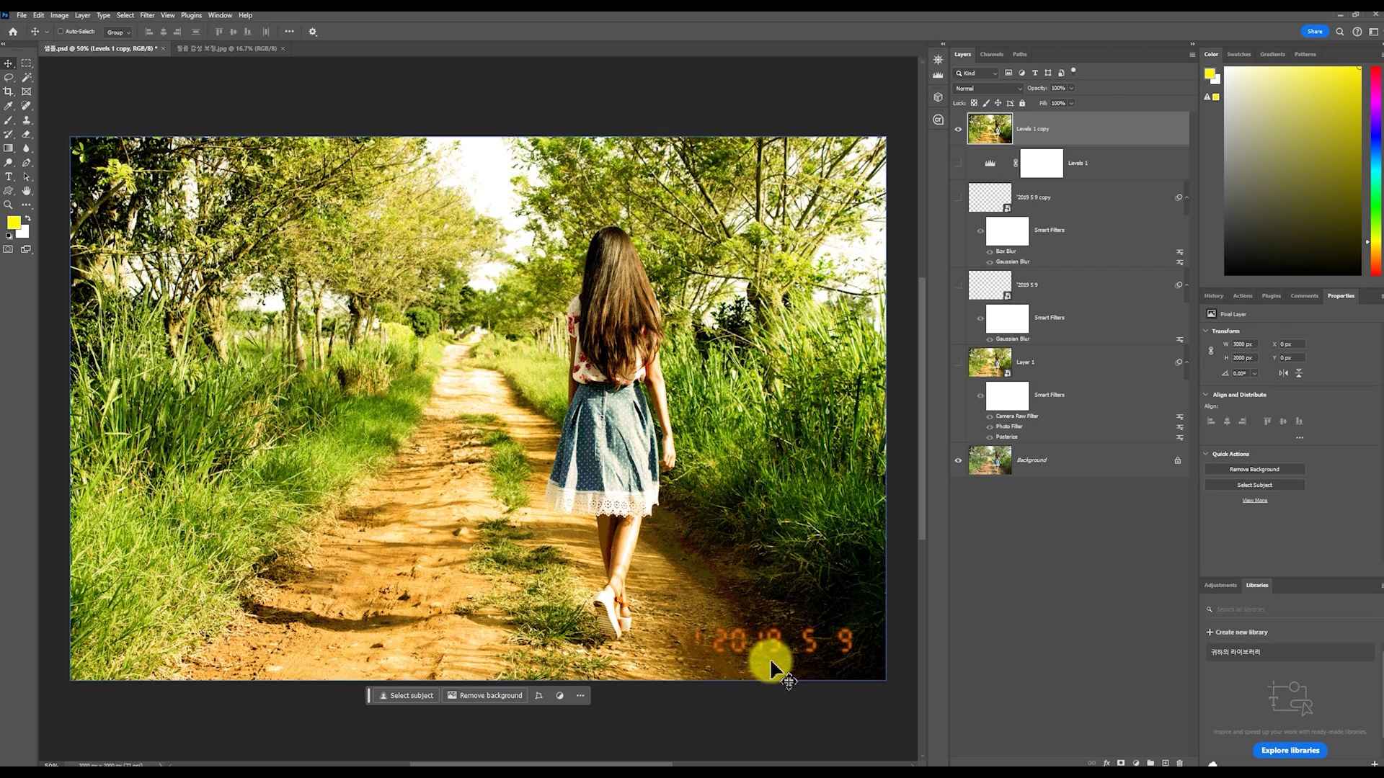
# Step: Duplicate the Background layer of 필름 감성 보정.jpg and convert the copy to a smart object
pyautogui.hotkey('ctrl', 'Tab')
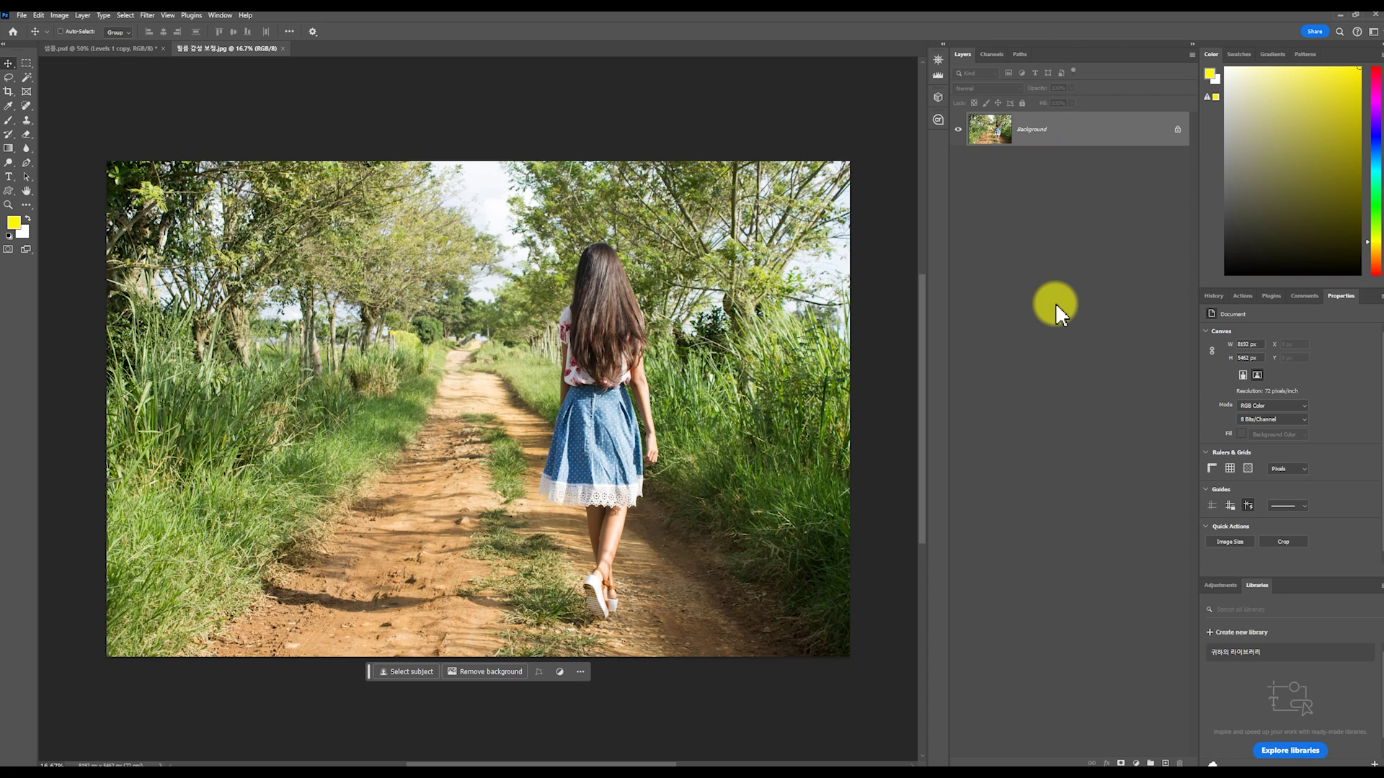
pyautogui.hotkey('ctrl', 'j')
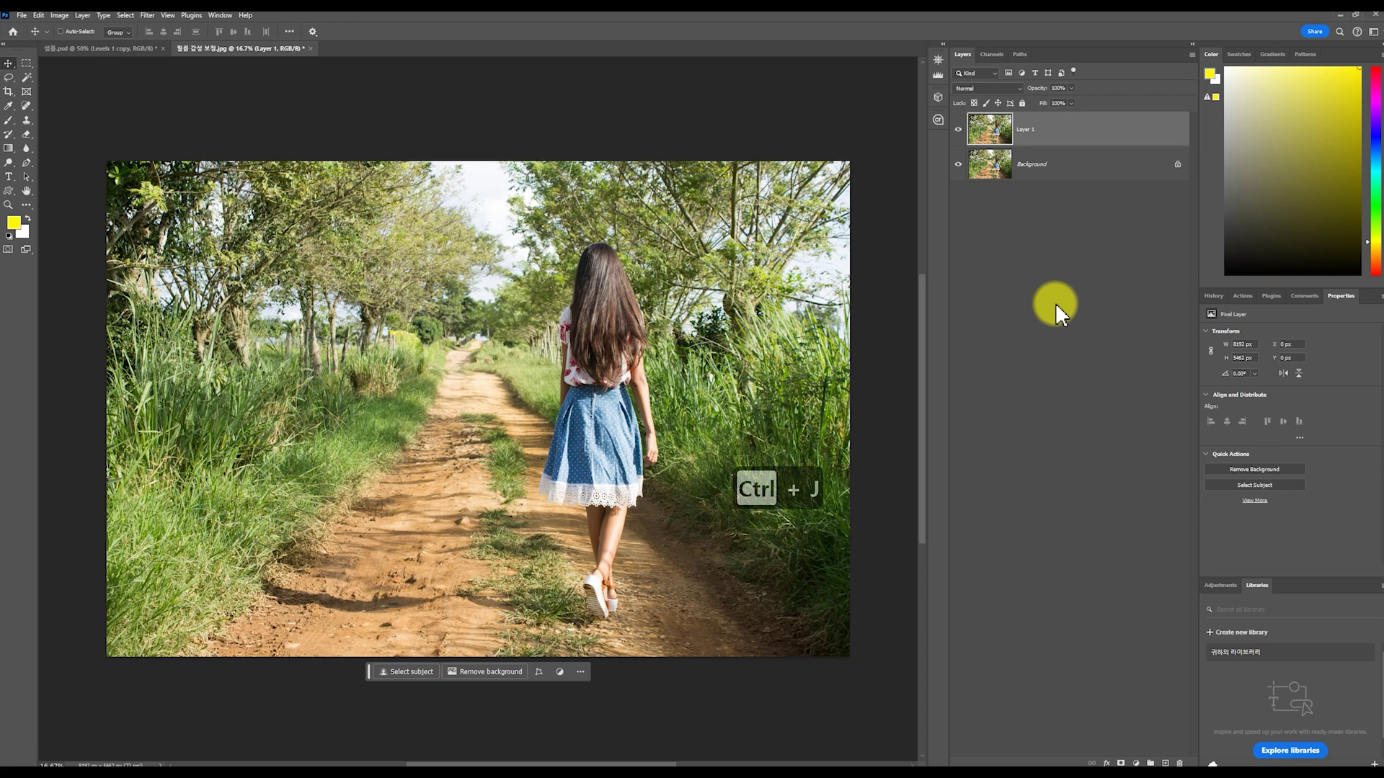
pyautogui.rightClick(1054, 135)
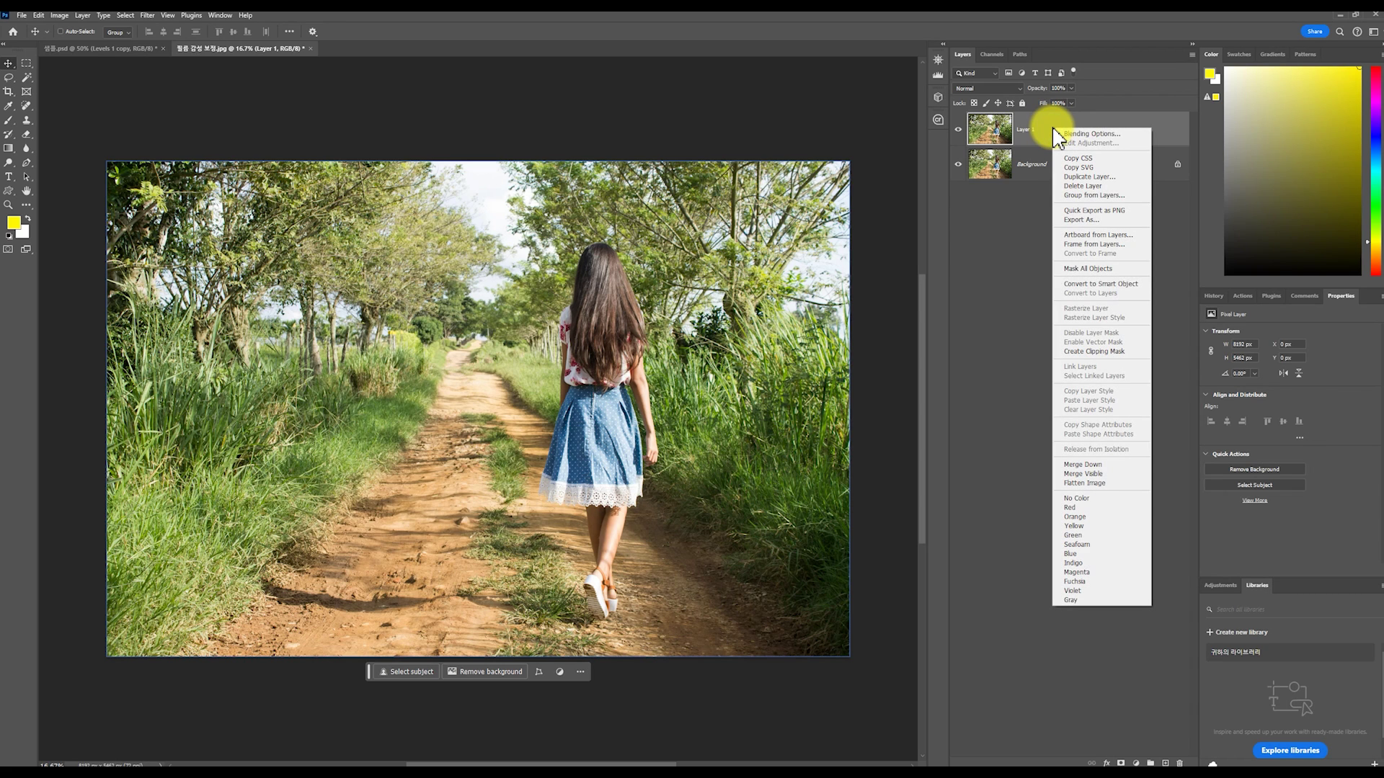
pyautogui.click(1126, 285)
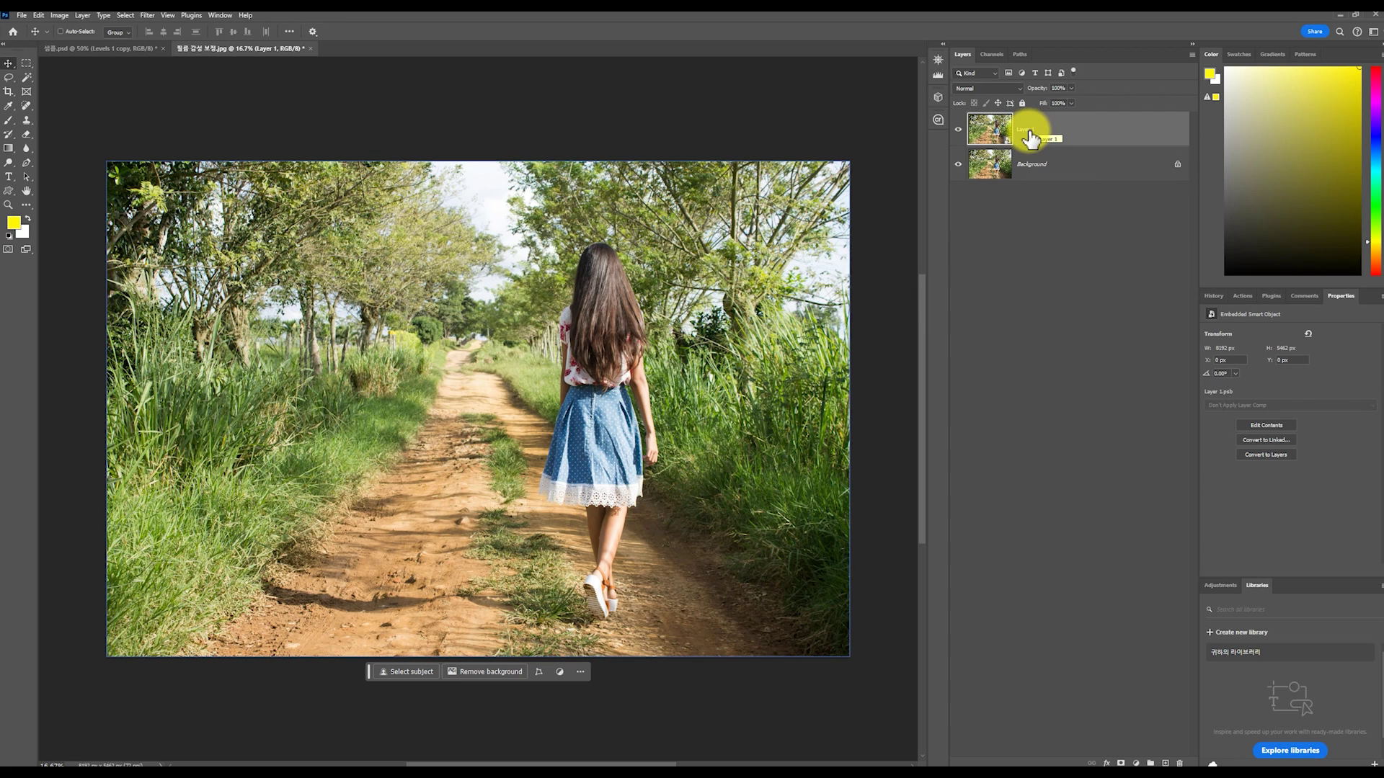
# Step: Apply a Posterize adjustment with 9 levels to the Layer 1 smart object and reopen its filter settings for review
pyautogui.click(59, 15)
pyautogui.moveTo(84, 51)
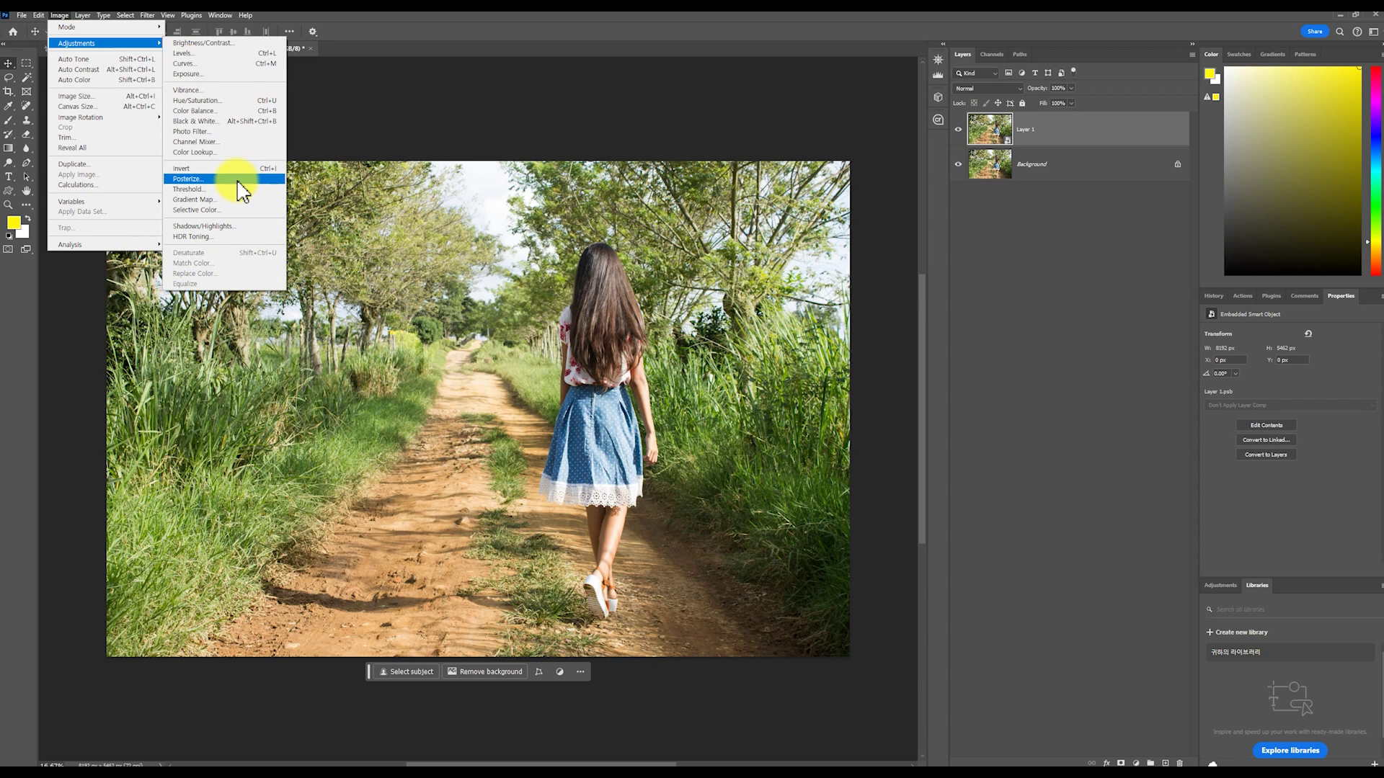
pyautogui.click(231, 179)
pyautogui.moveTo(634, 226); pyautogui.dragTo(702, 357)
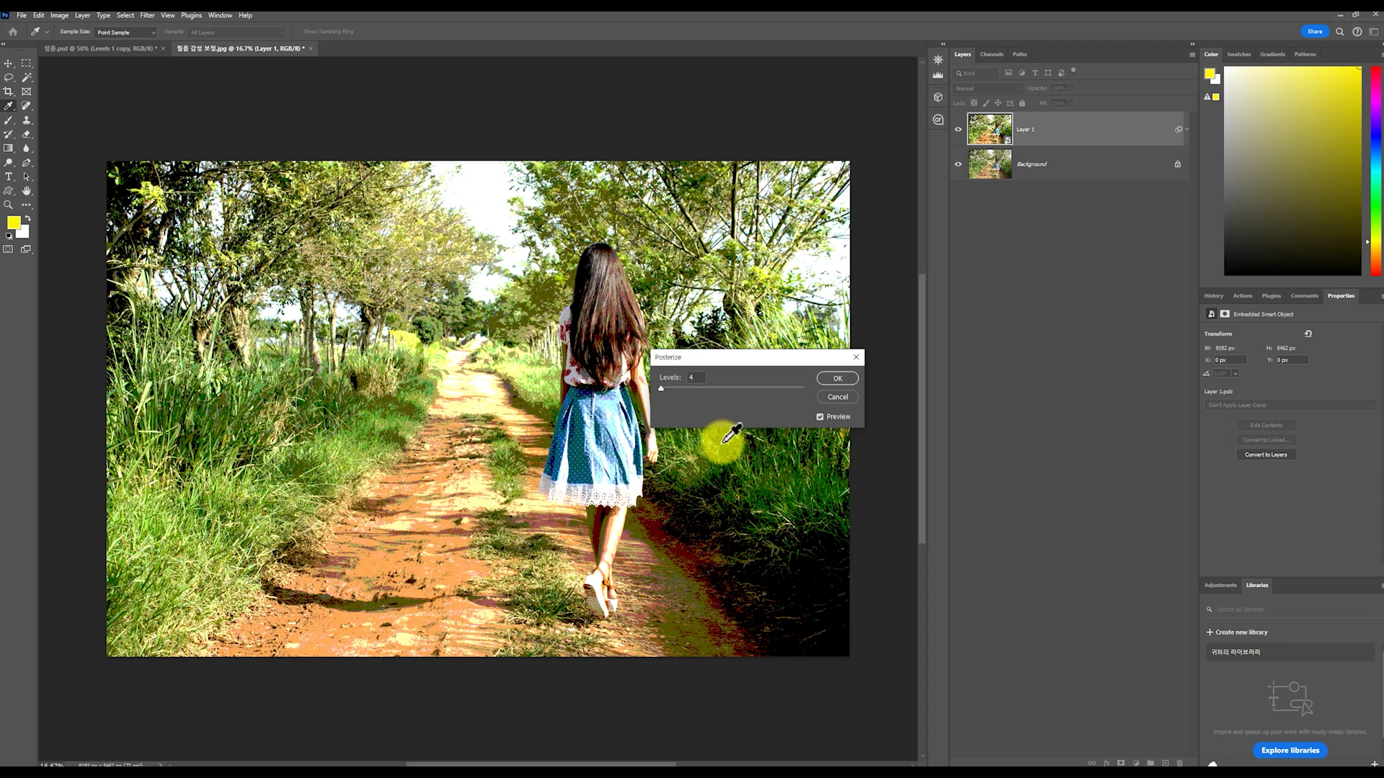
pyautogui.moveTo(664, 387); pyautogui.dragTo(682, 387)
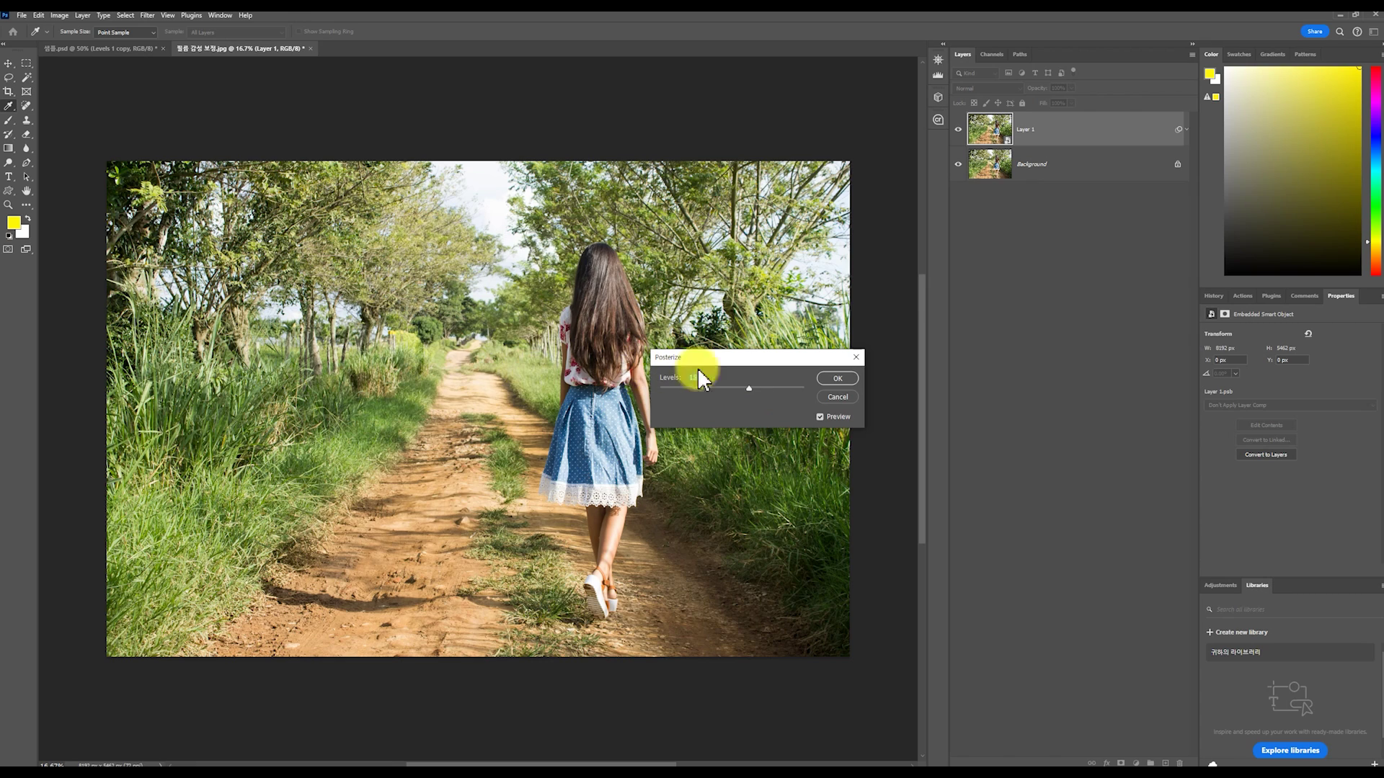
pyautogui.moveTo(746, 387); pyautogui.dragTo(444, 349)
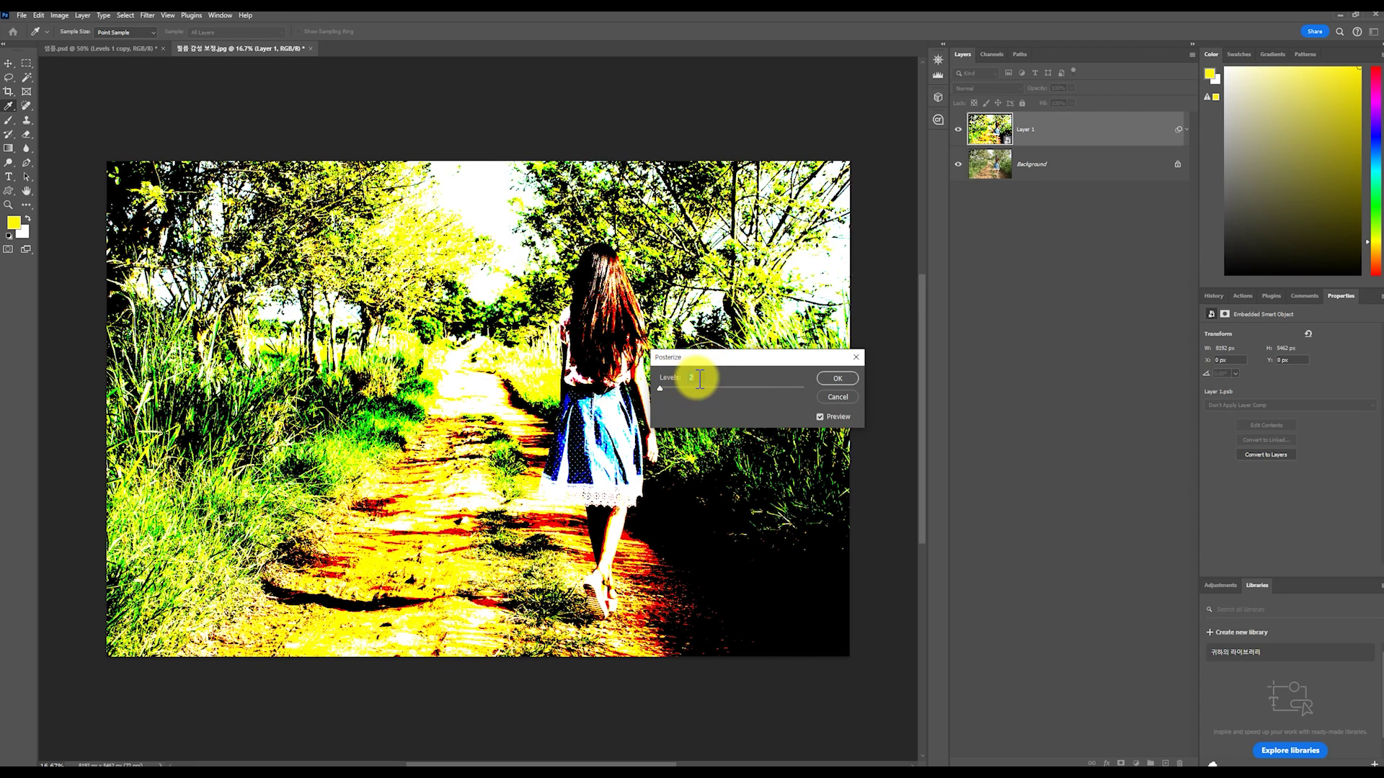
pyautogui.write('9')
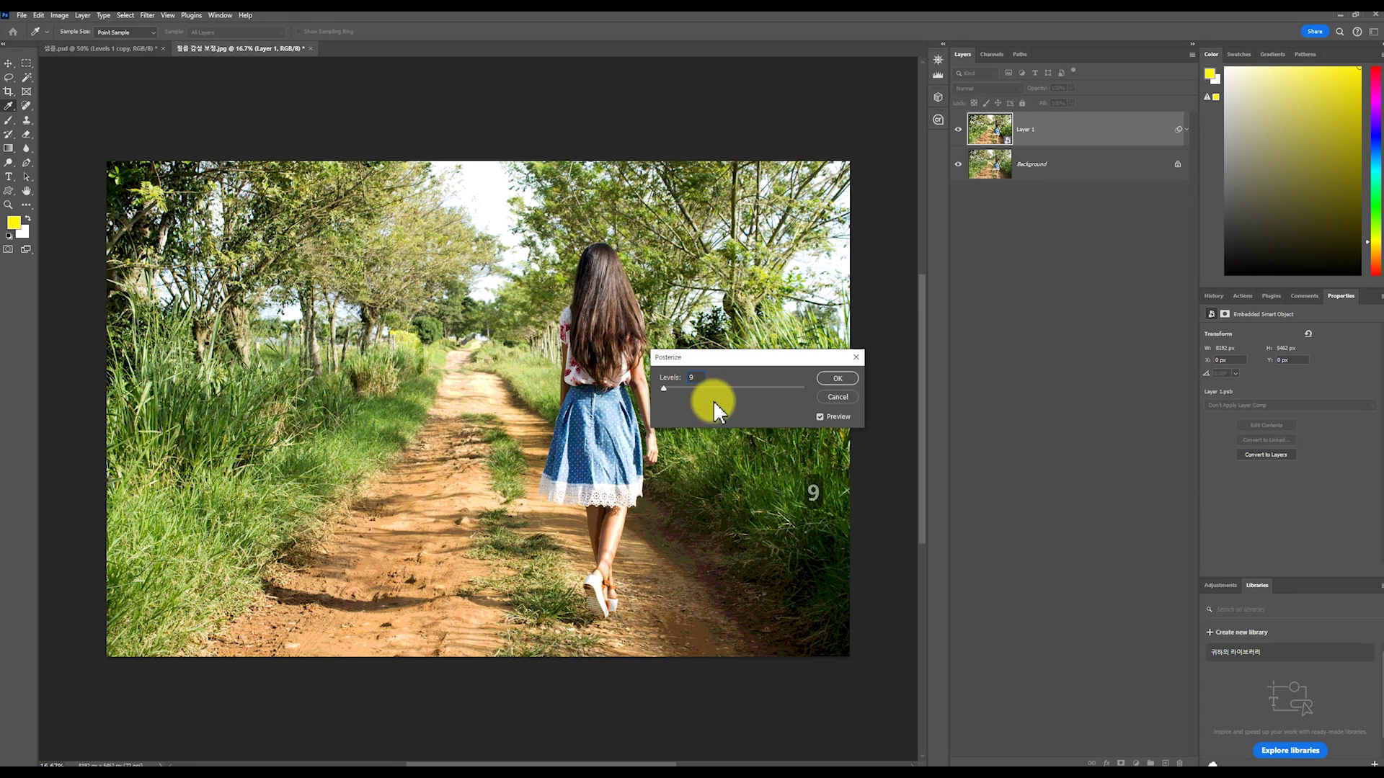
pyautogui.click(849, 380)
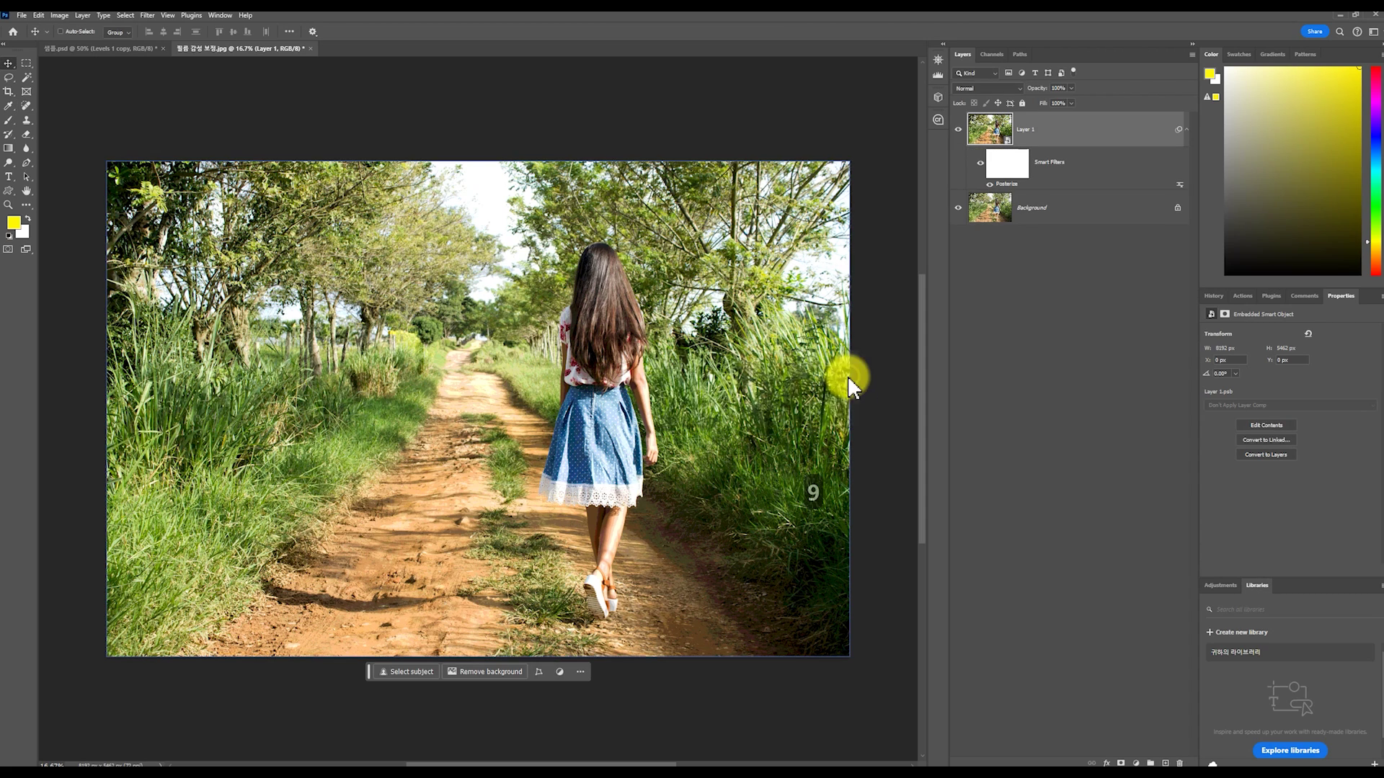
pyautogui.doubleClick(1006, 188)
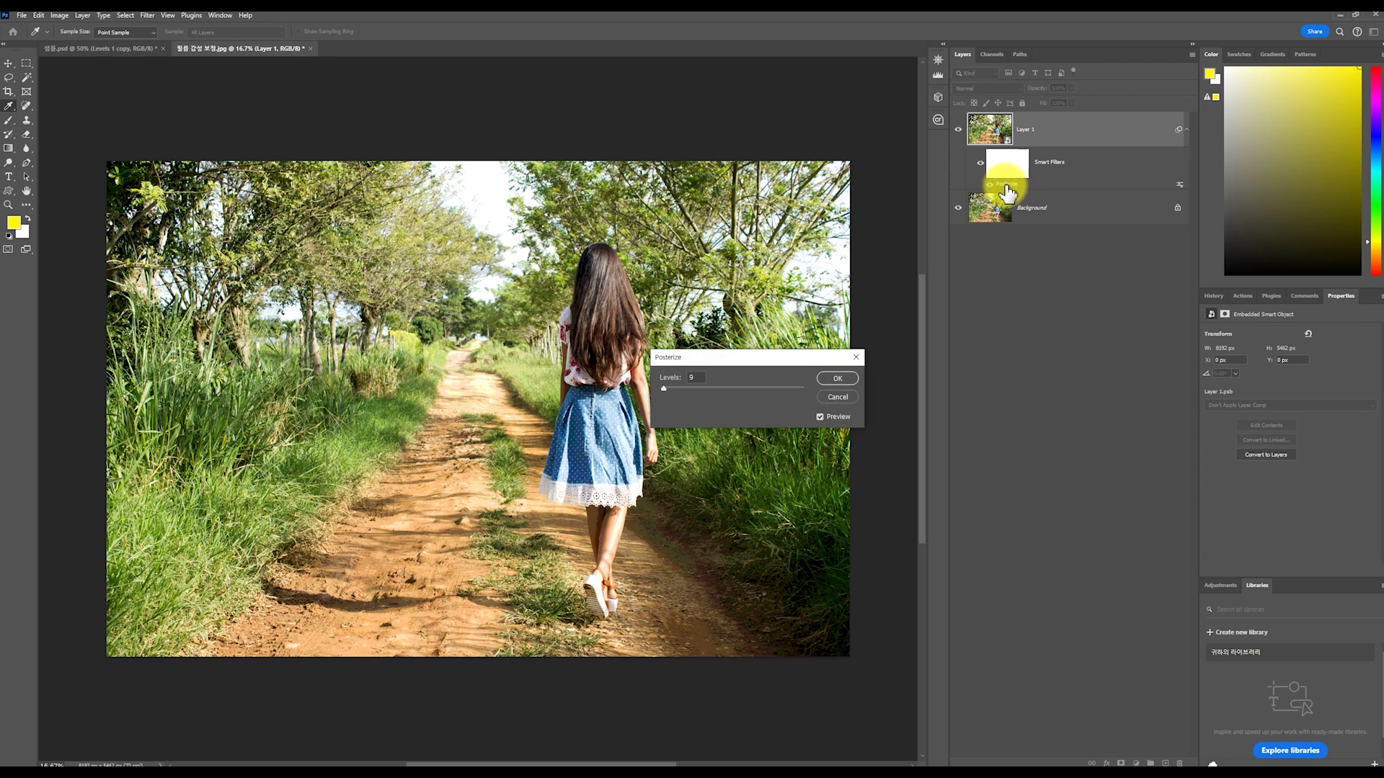
pyautogui.click(836, 397)
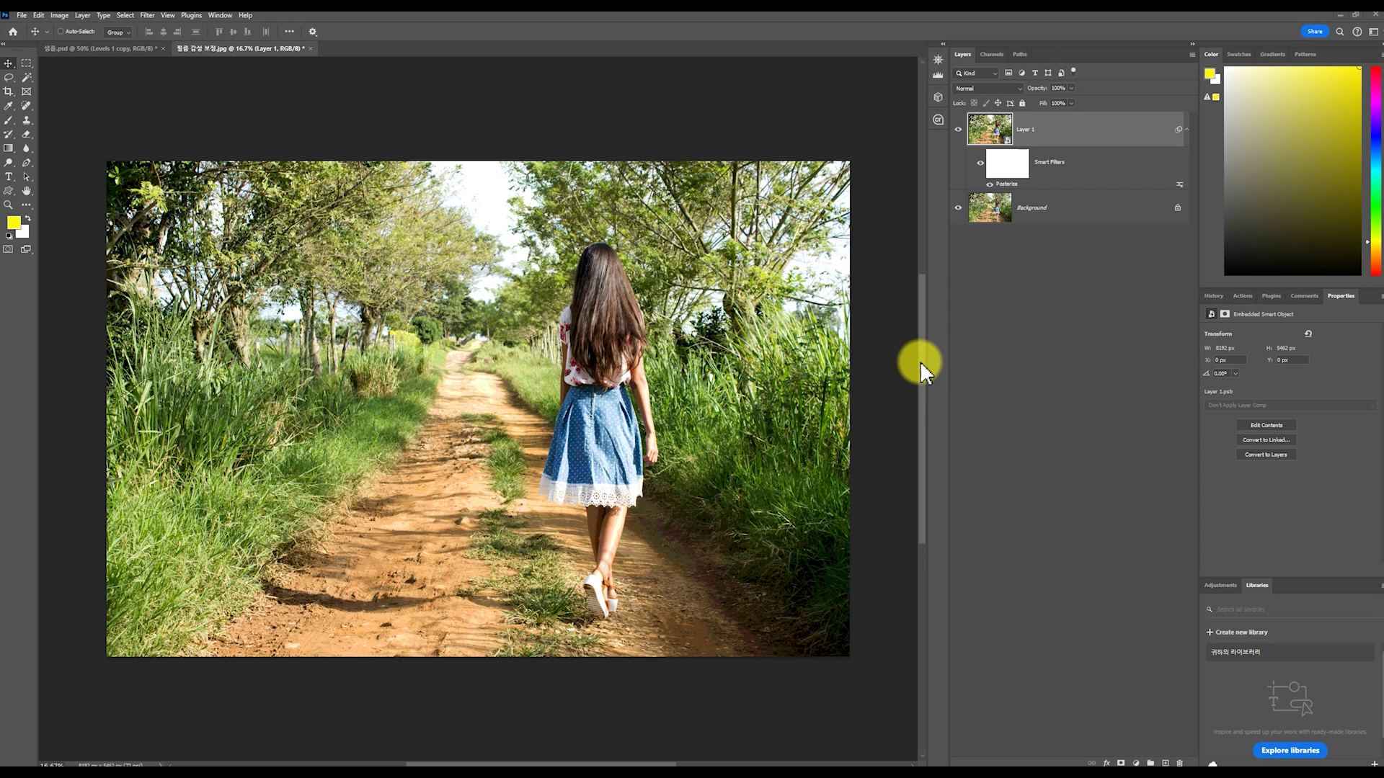
# Step: Add a Photo Filter adjustment to Layer 1, preview the cooling and blue presets, and choose Warming Filter (85)
pyautogui.click(59, 15)
pyautogui.moveTo(87, 46)
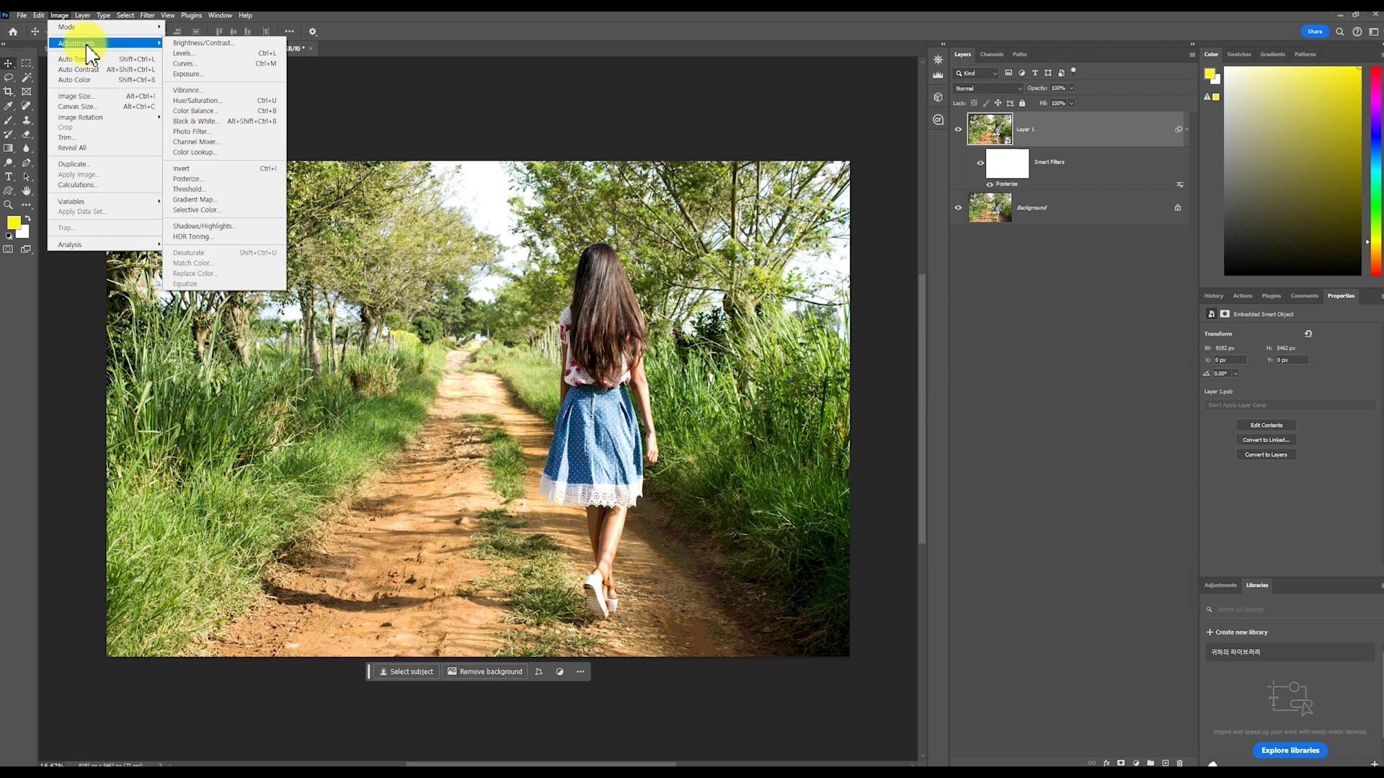
pyautogui.click(224, 133)
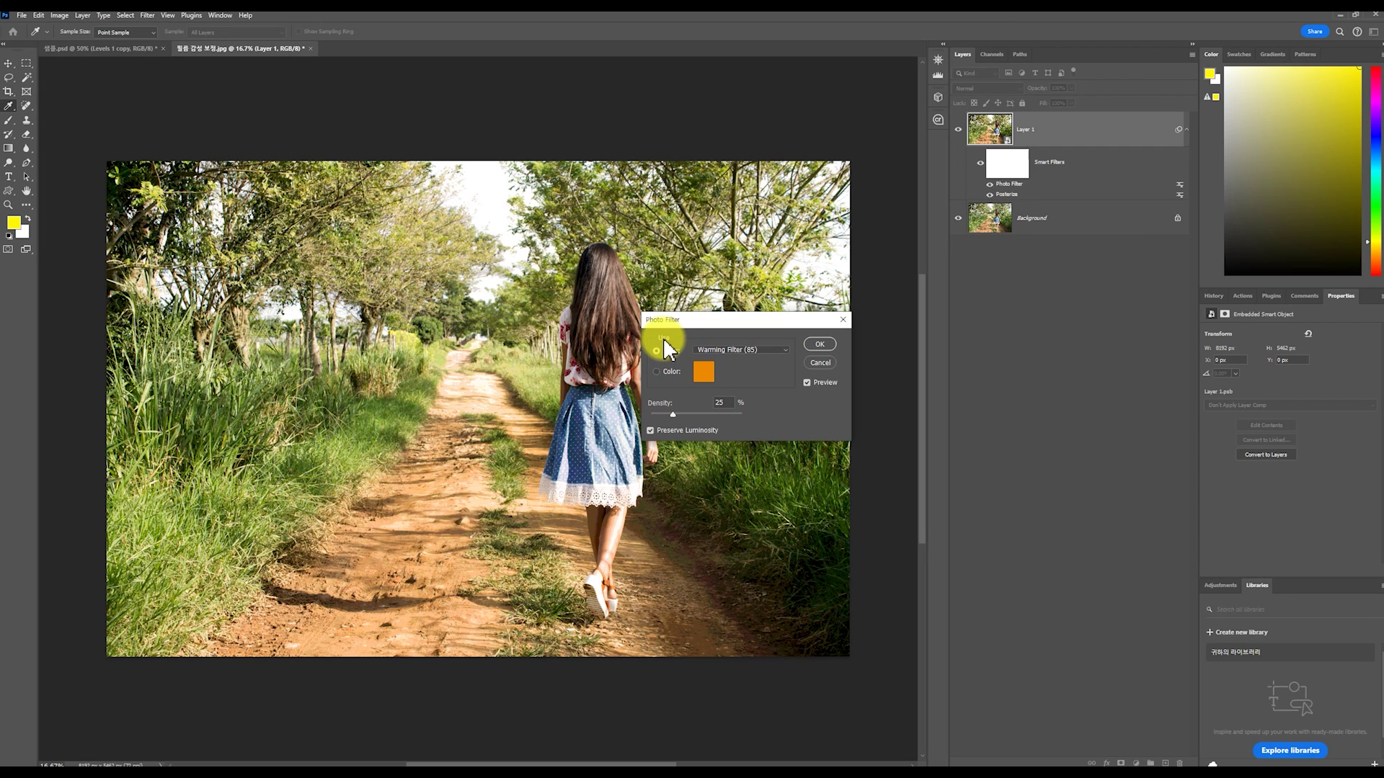
pyautogui.click(783, 351)
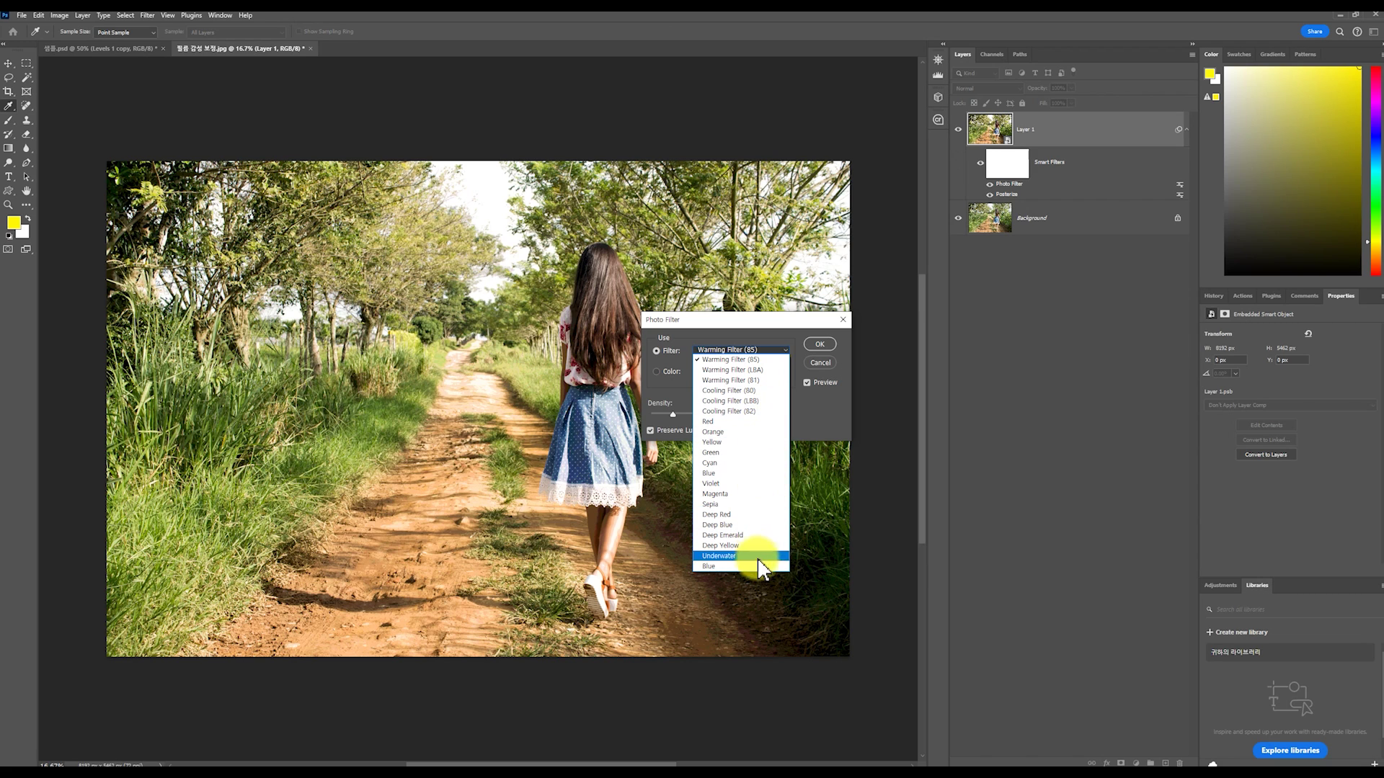
pyautogui.click(686, 336)
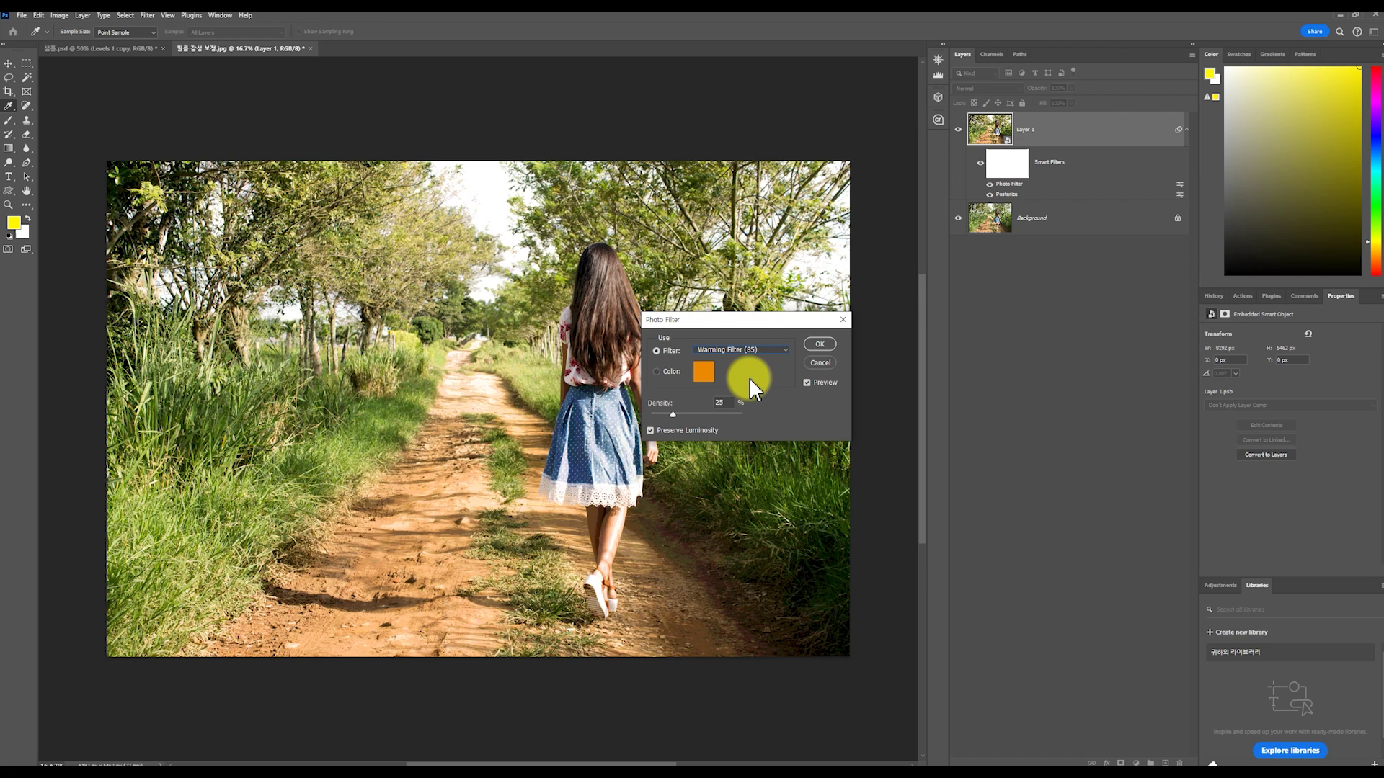
pyautogui.scroll(-3, 766, 350)
pyautogui.scroll(-1, 765, 350)
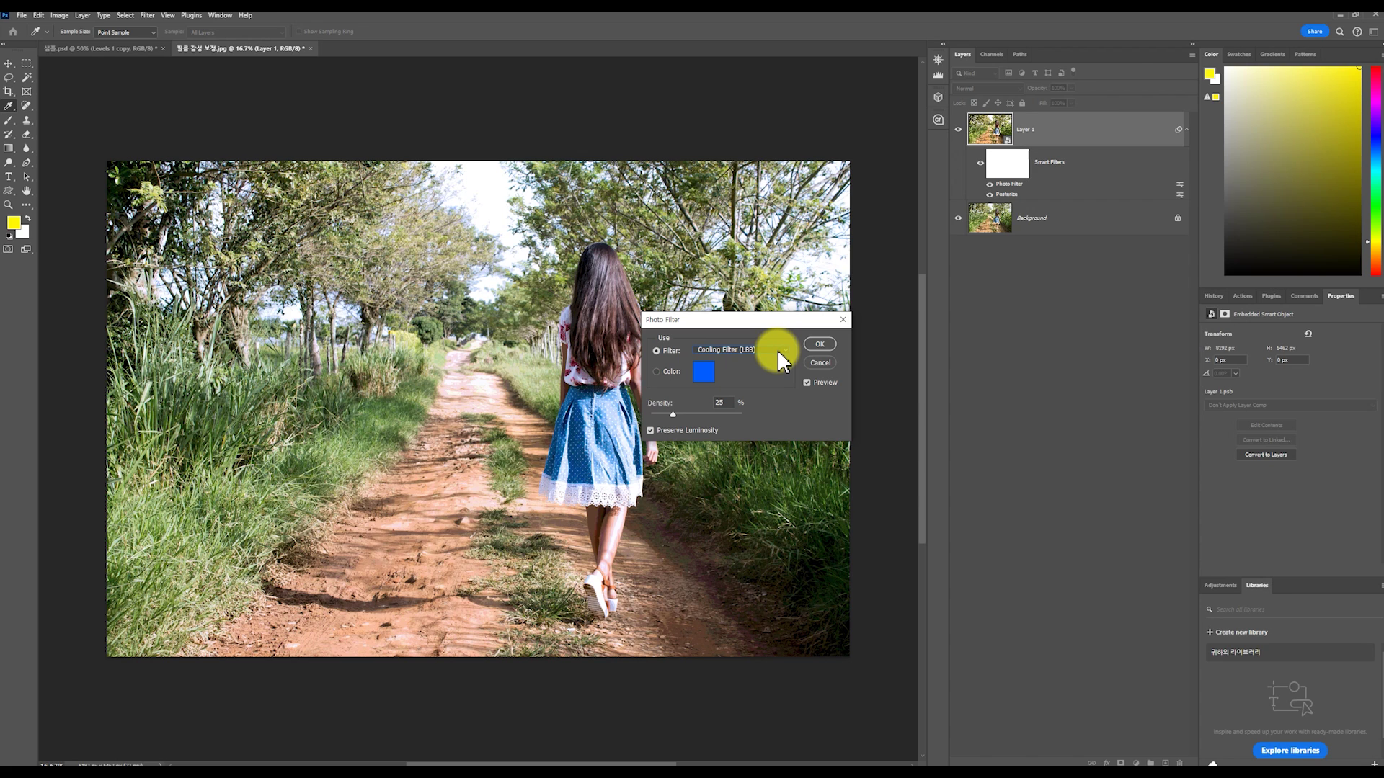
pyautogui.scroll(-8, 777, 349)
pyautogui.click(777, 350)
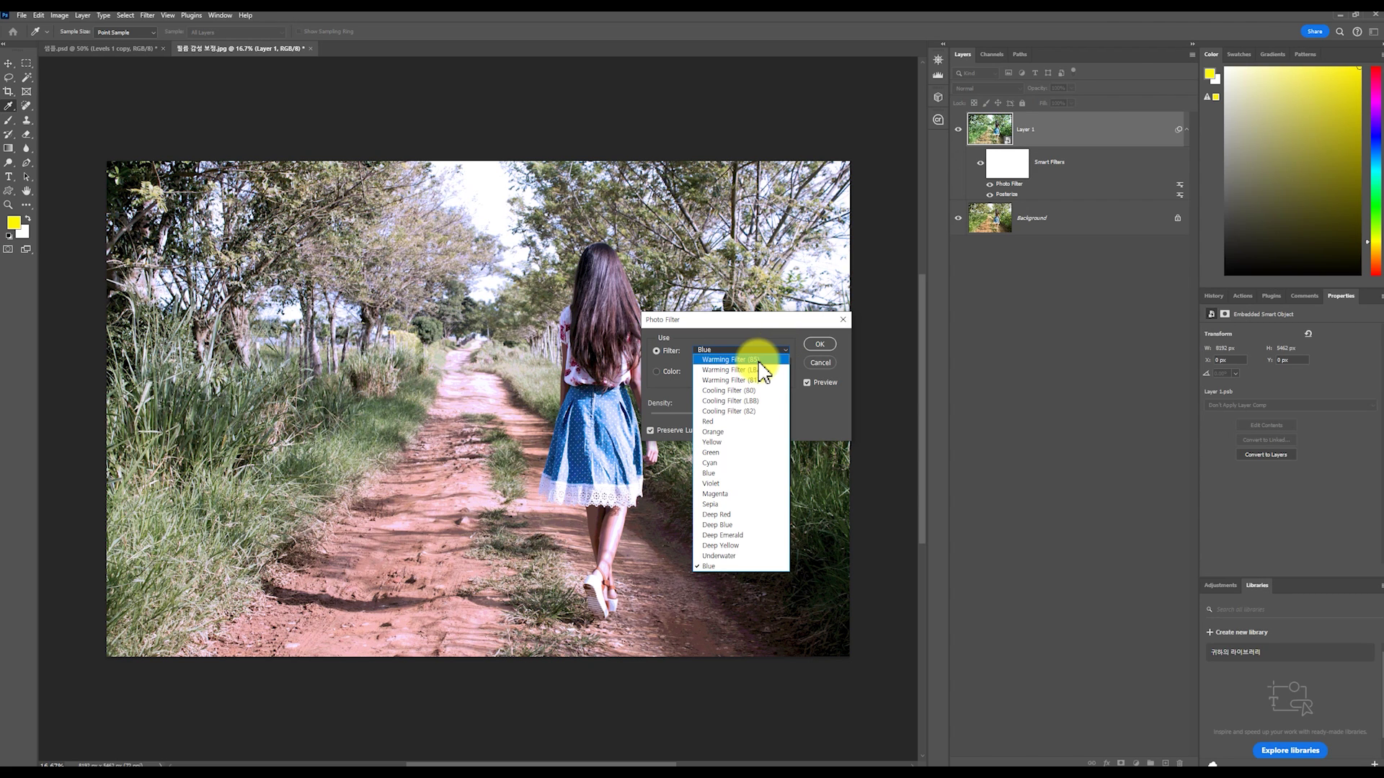
pyautogui.click(768, 356)
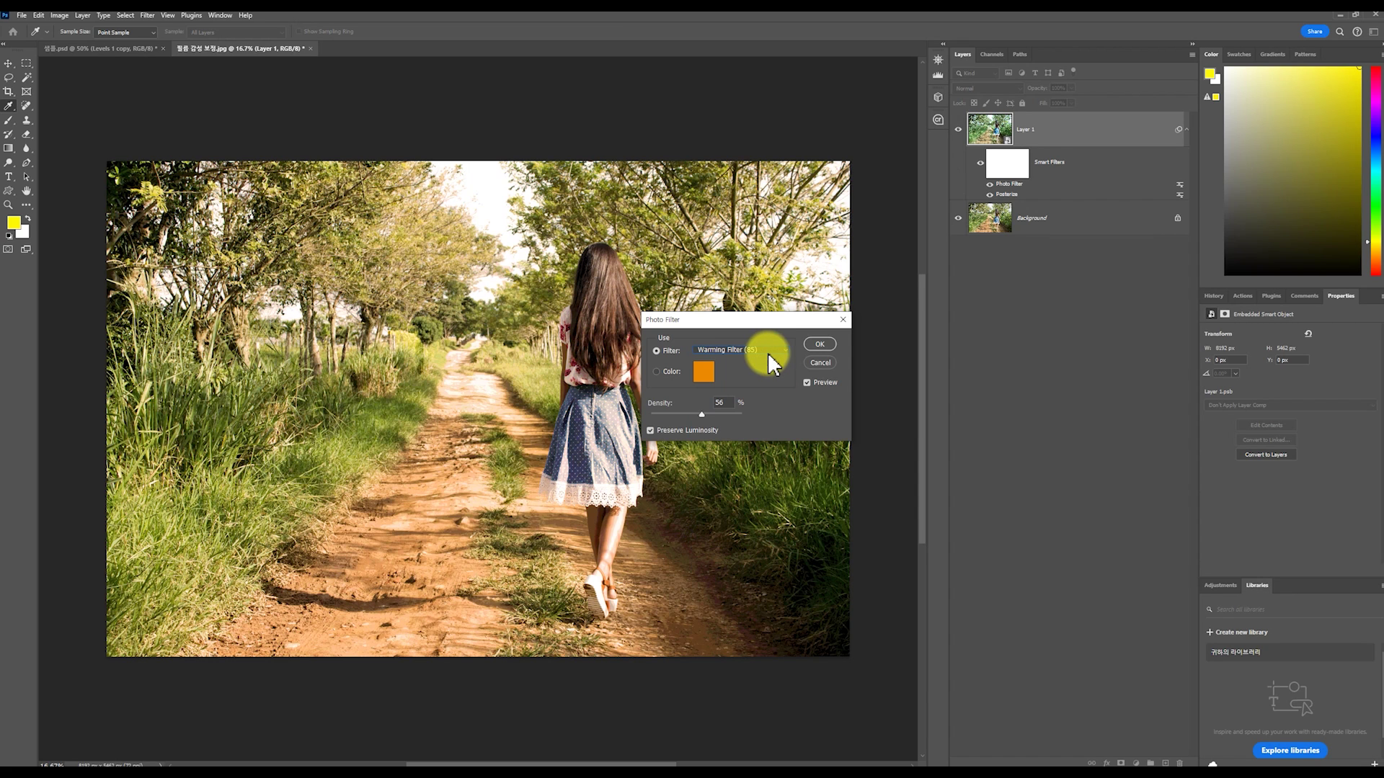
pyautogui.click(768, 348)
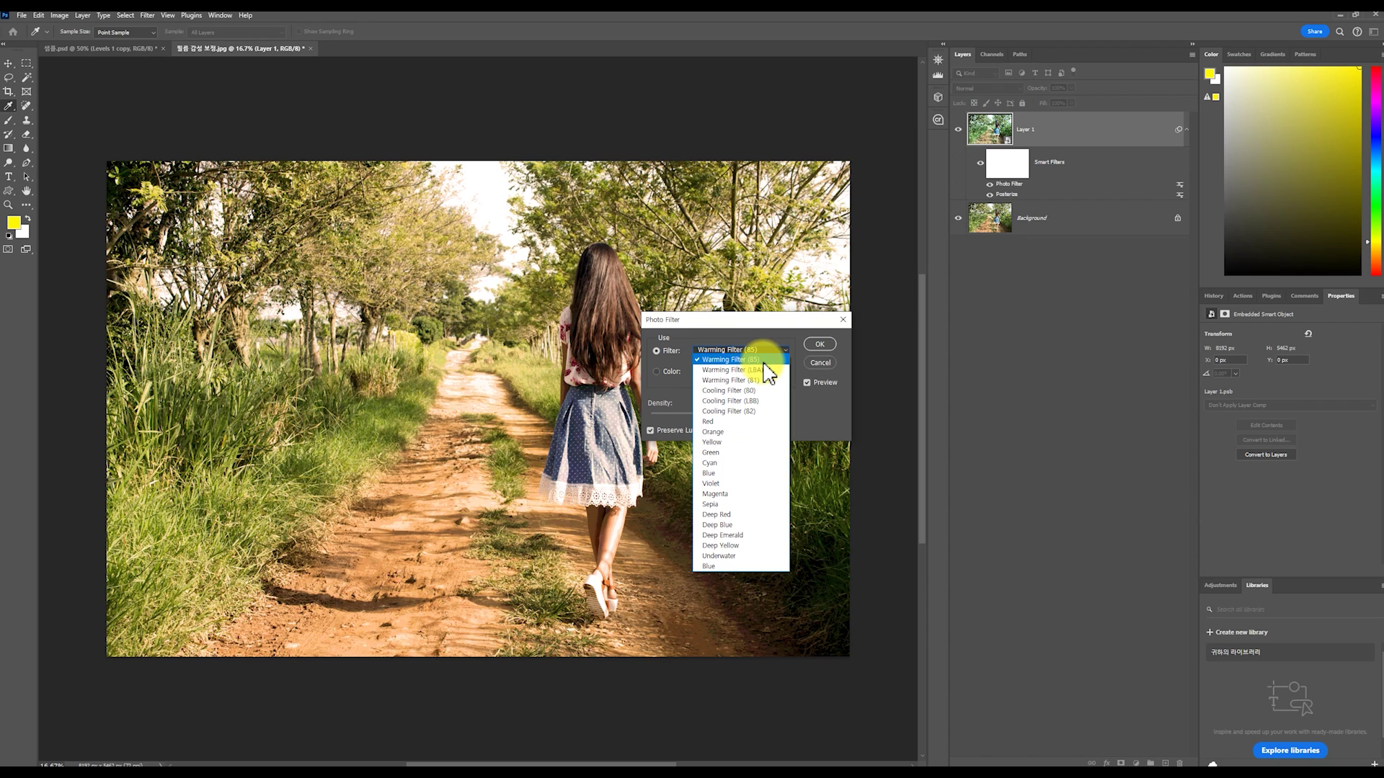
pyautogui.click(764, 361)
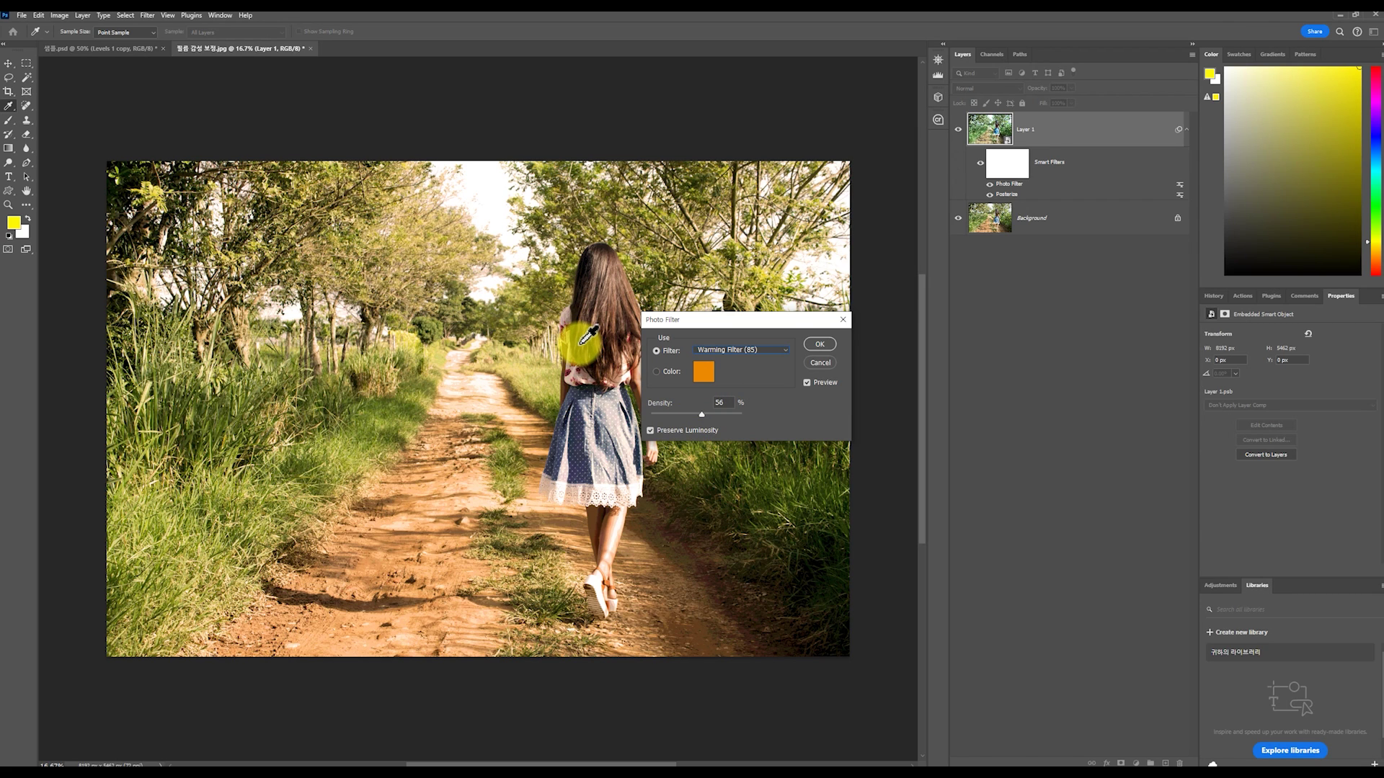
# Step: Apply the Photo Filter at 39% density and toggle Layer 1's visibility to compare it with the original
pyautogui.write('39')
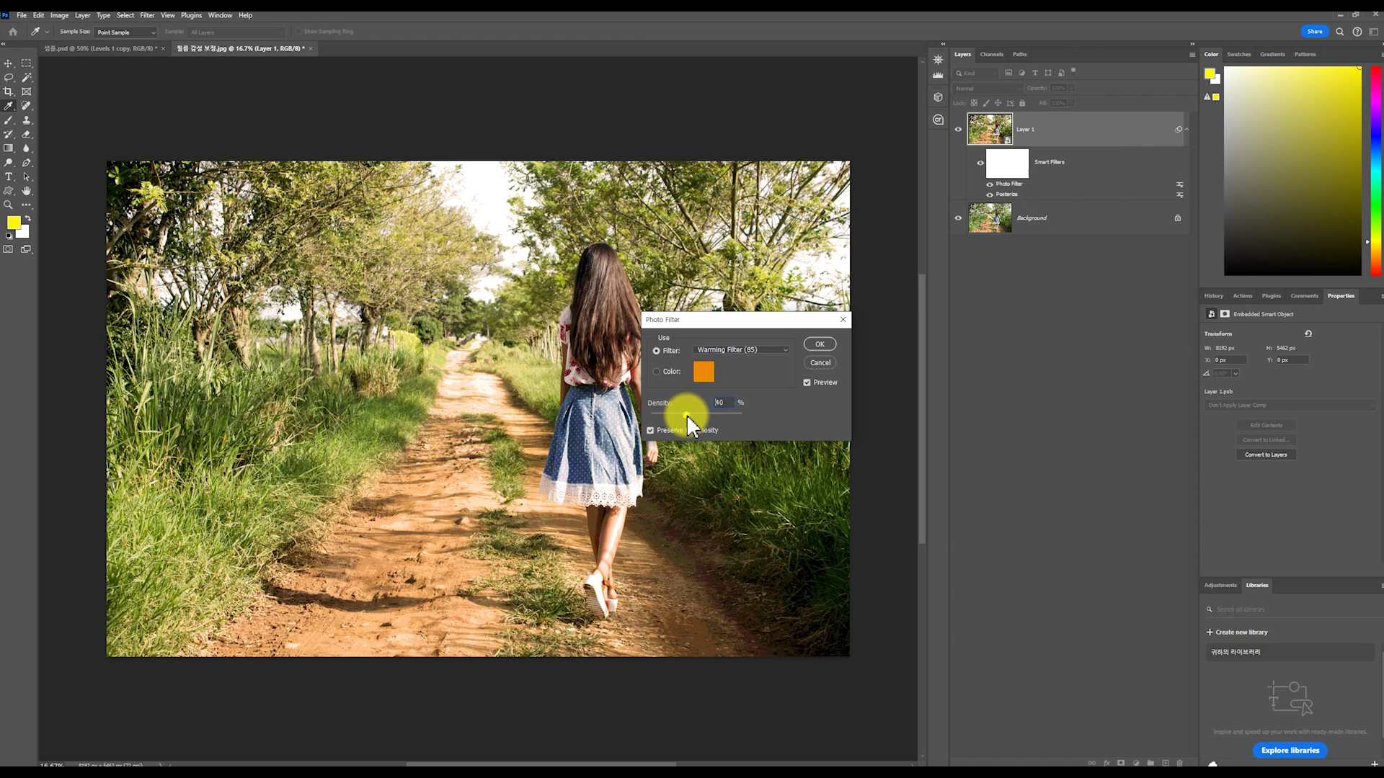
pyautogui.click(649, 414)
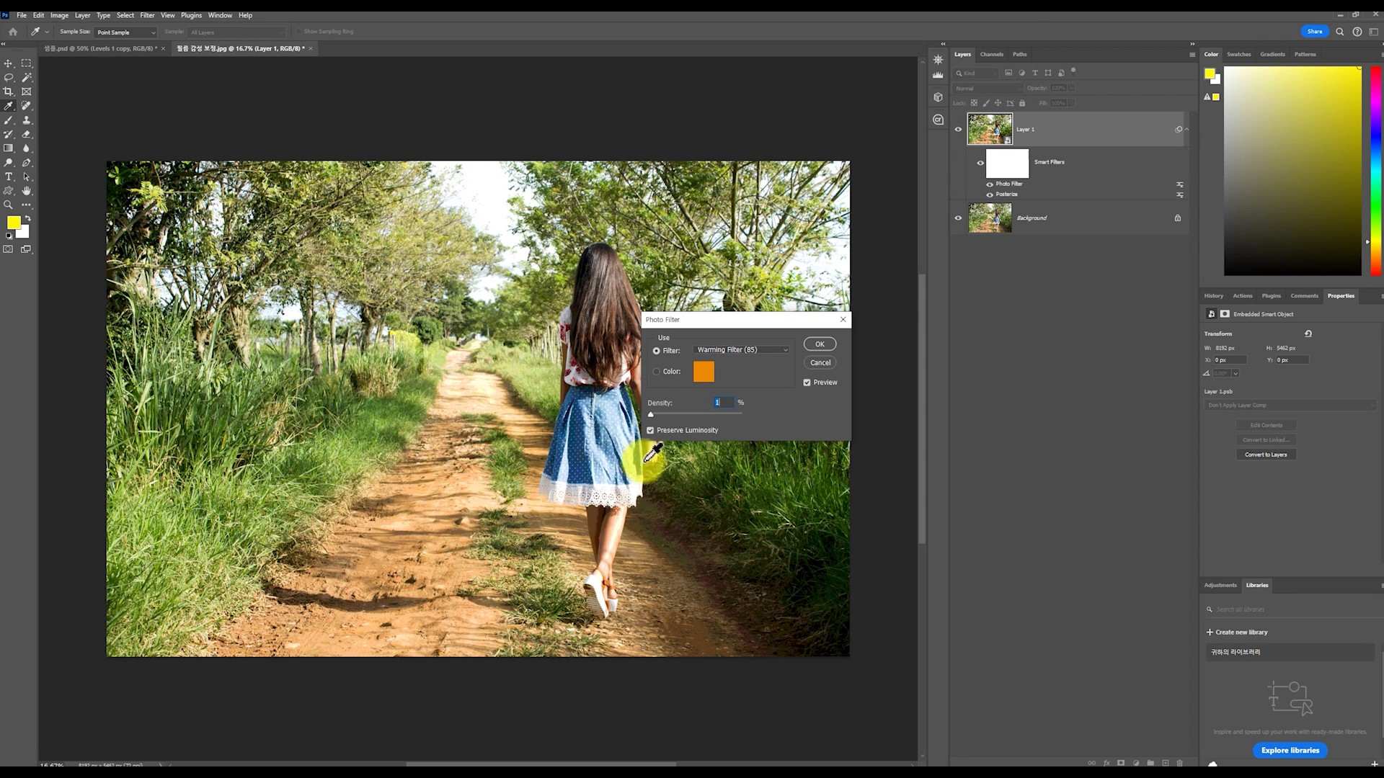
pyautogui.click(723, 402)
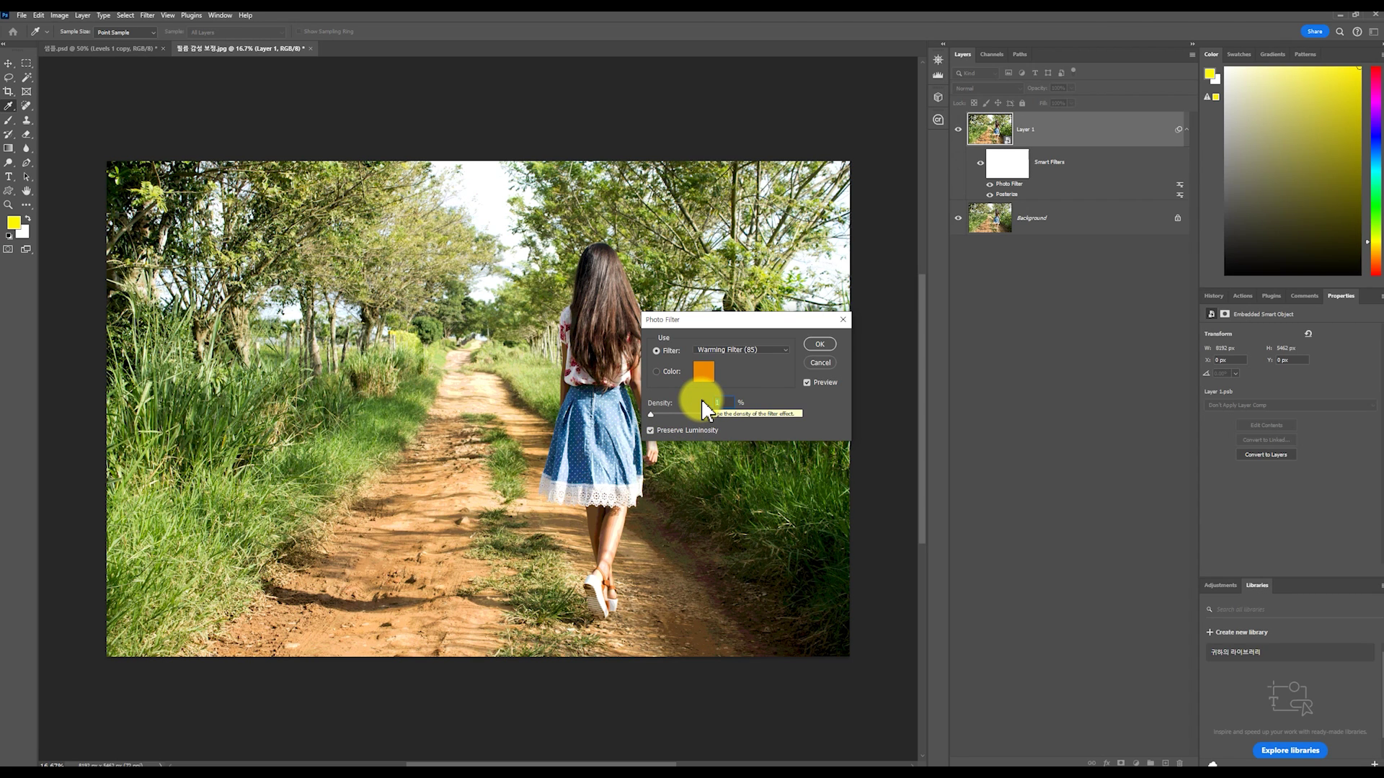
pyautogui.write('39')
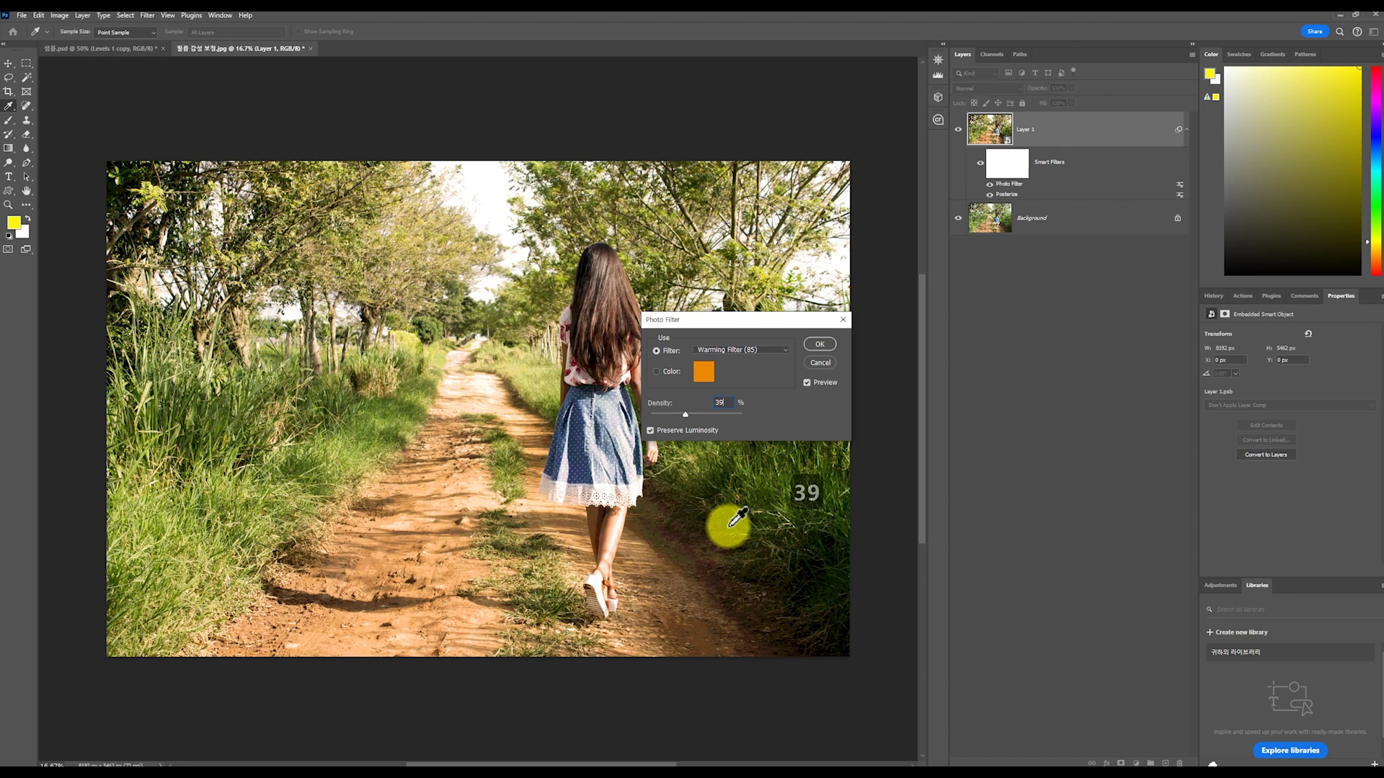
pyautogui.click(818, 346)
pyautogui.press('v')
pyautogui.click(958, 129)
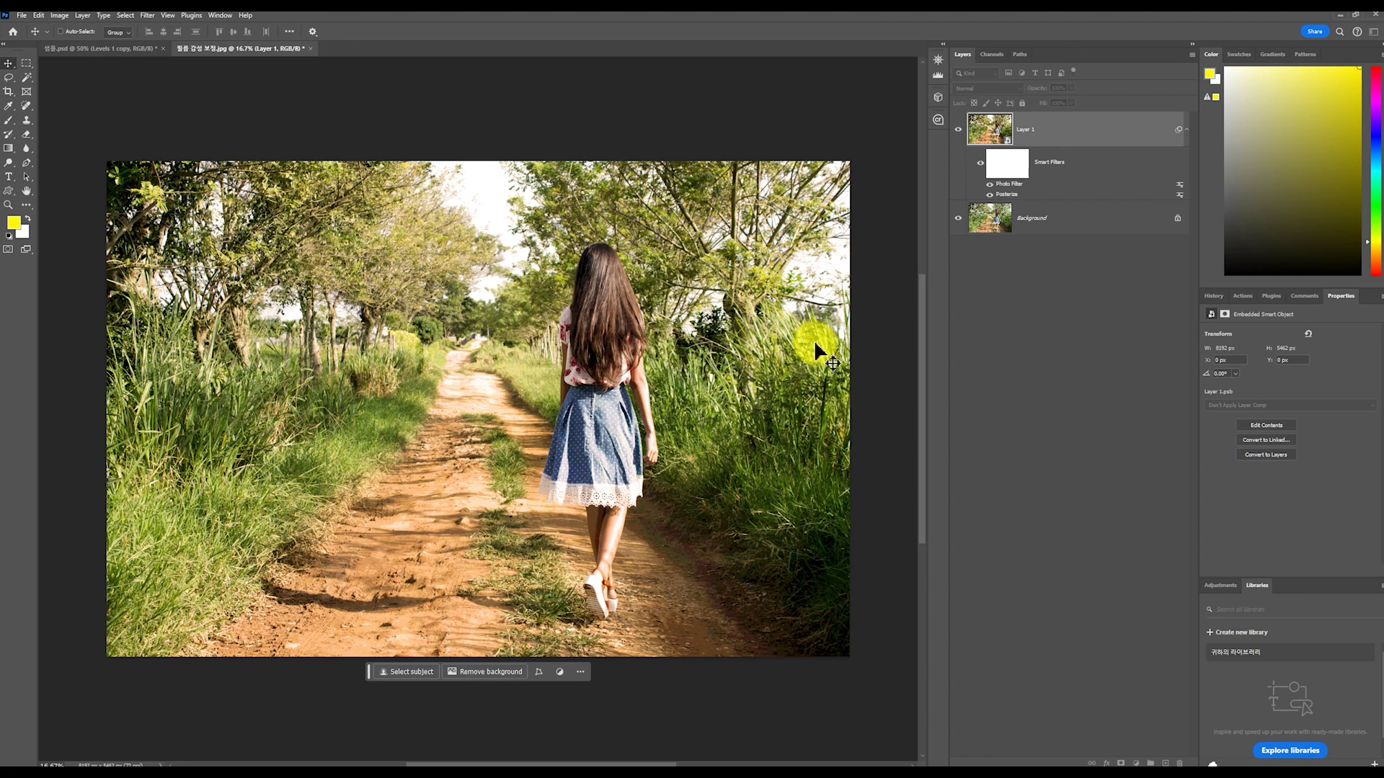
pyautogui.click(958, 129)
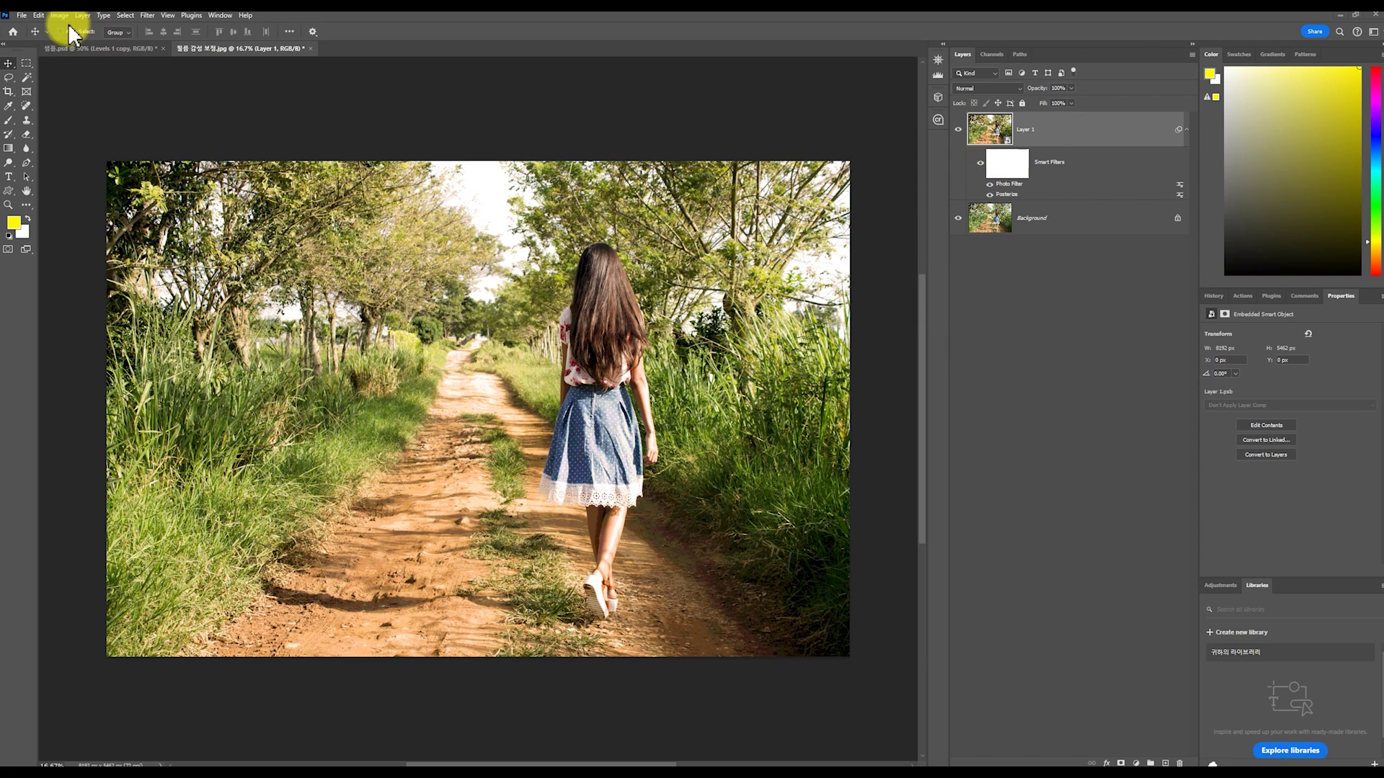
# Step: Start a Camera Raw Filter on Layer 1, set Temperature to +17 and shift Tint toward green
pyautogui.click(149, 16)
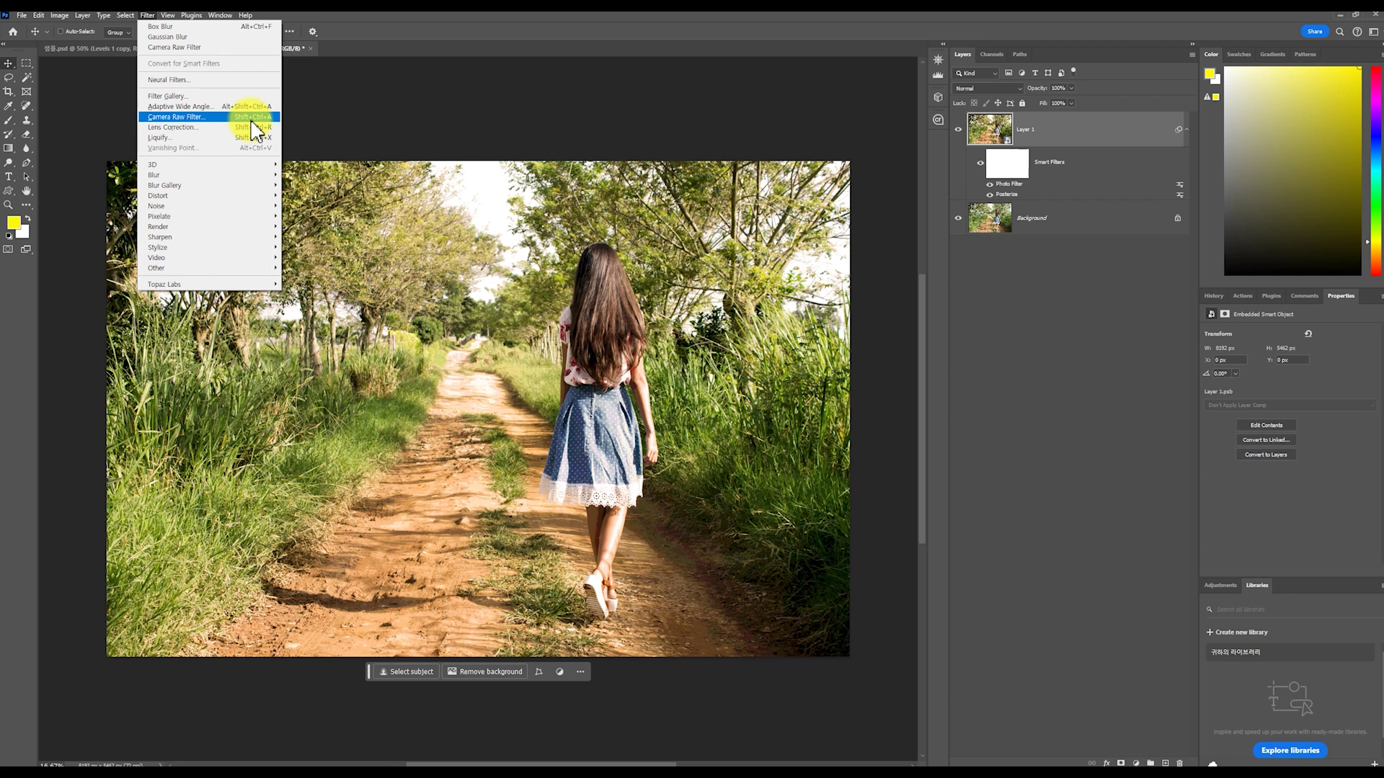
pyautogui.click(250, 119)
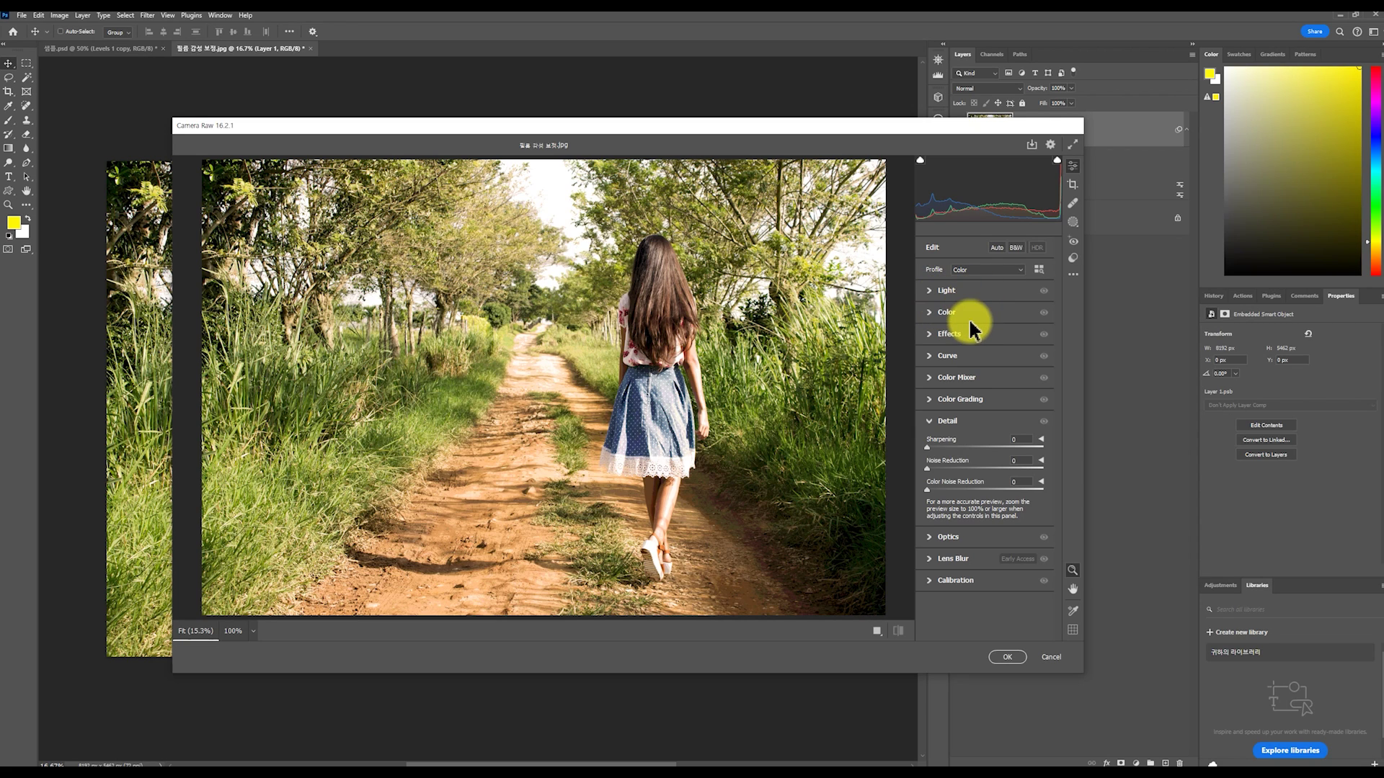
pyautogui.click(930, 314)
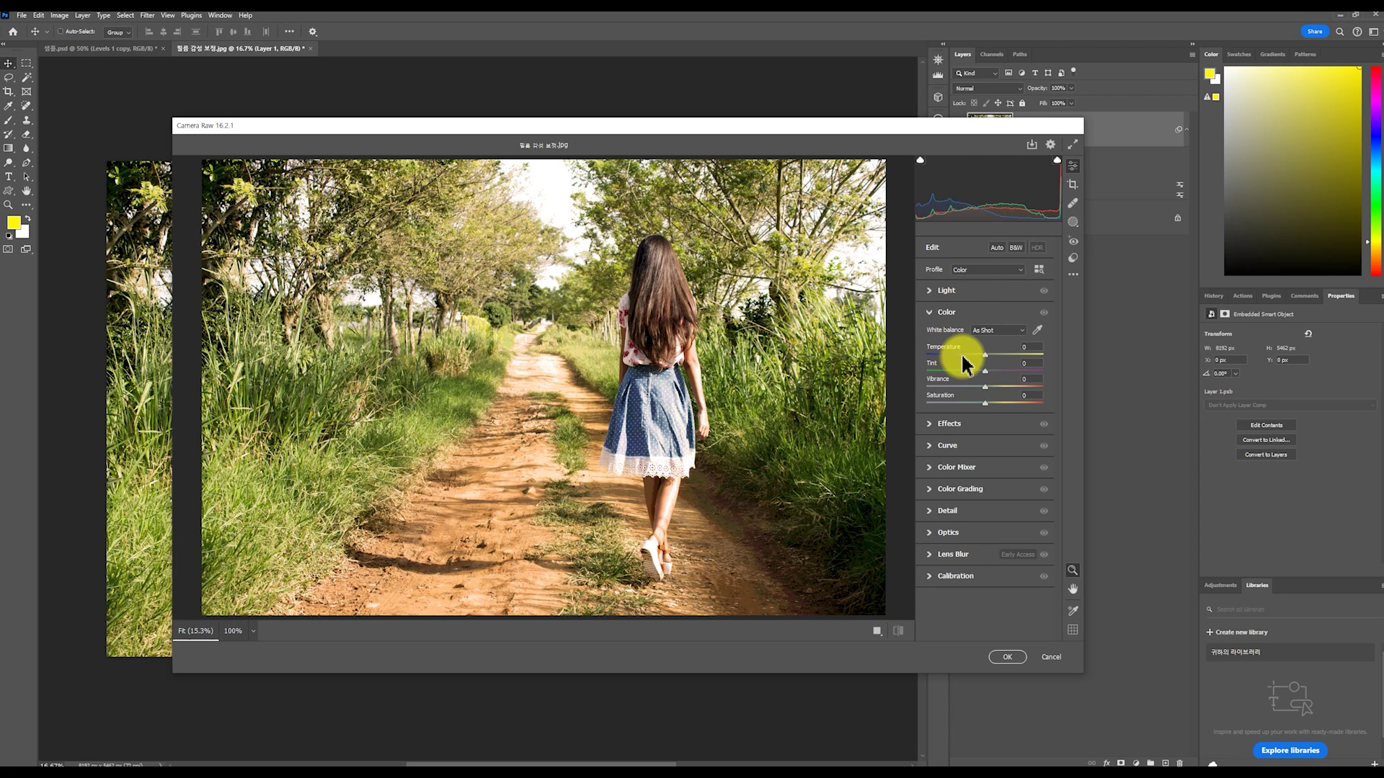
pyautogui.moveTo(963, 354)
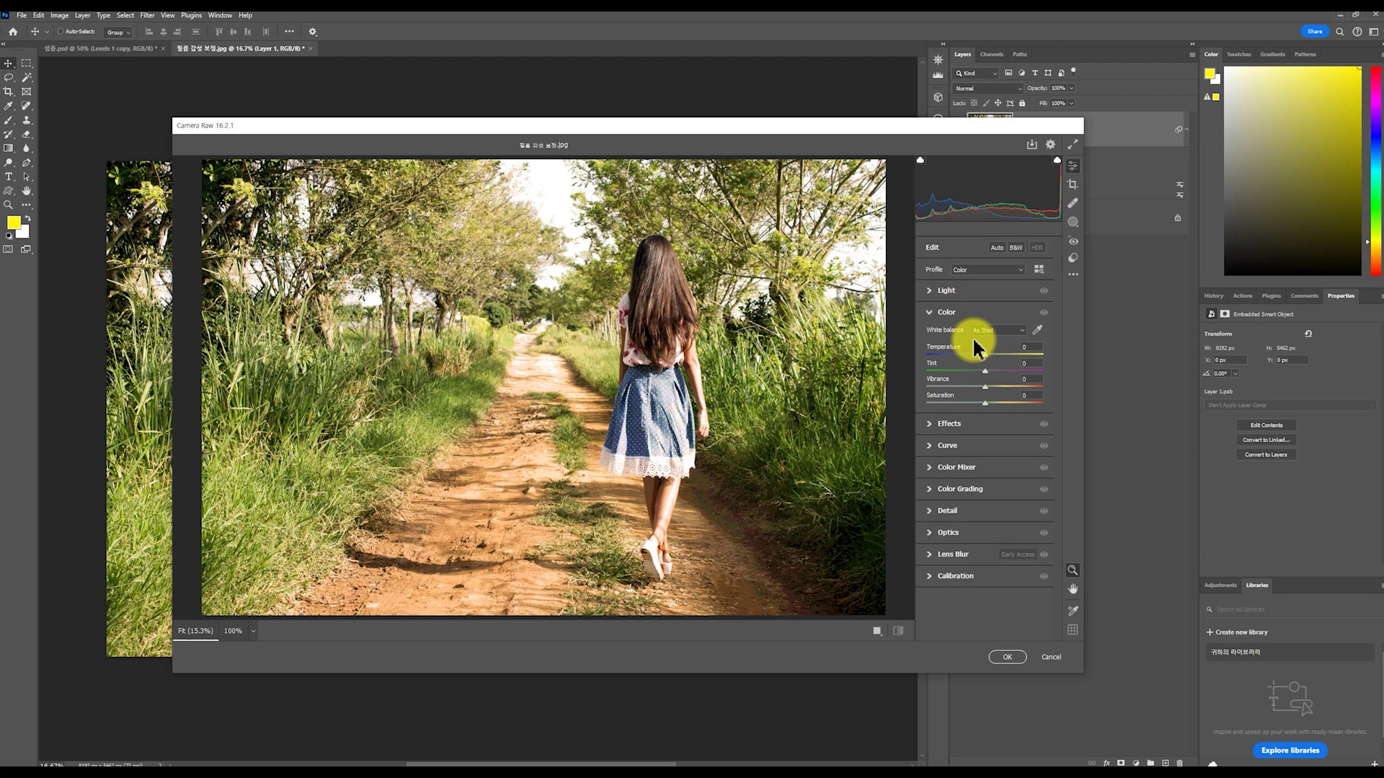
pyautogui.moveTo(988, 356); pyautogui.dragTo(998, 359)
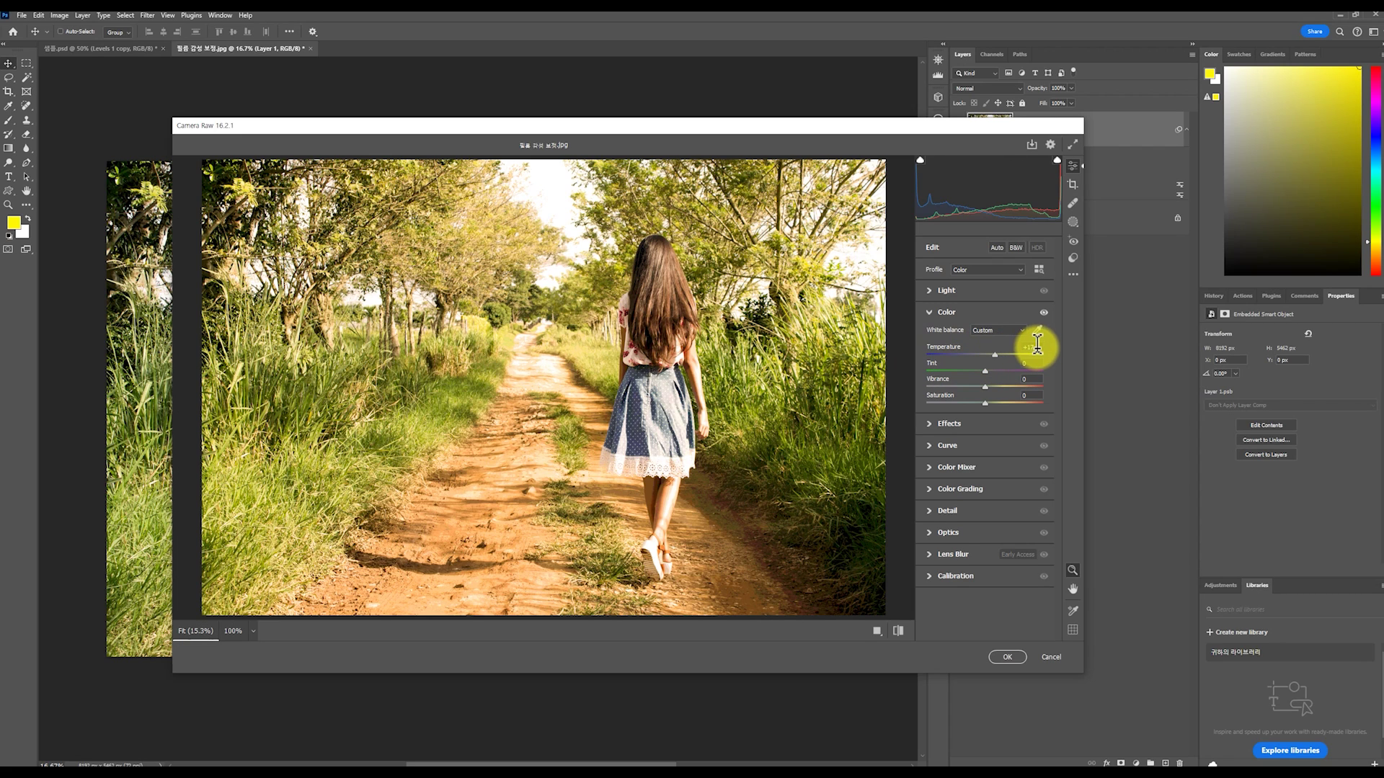
pyautogui.moveTo(941, 370)
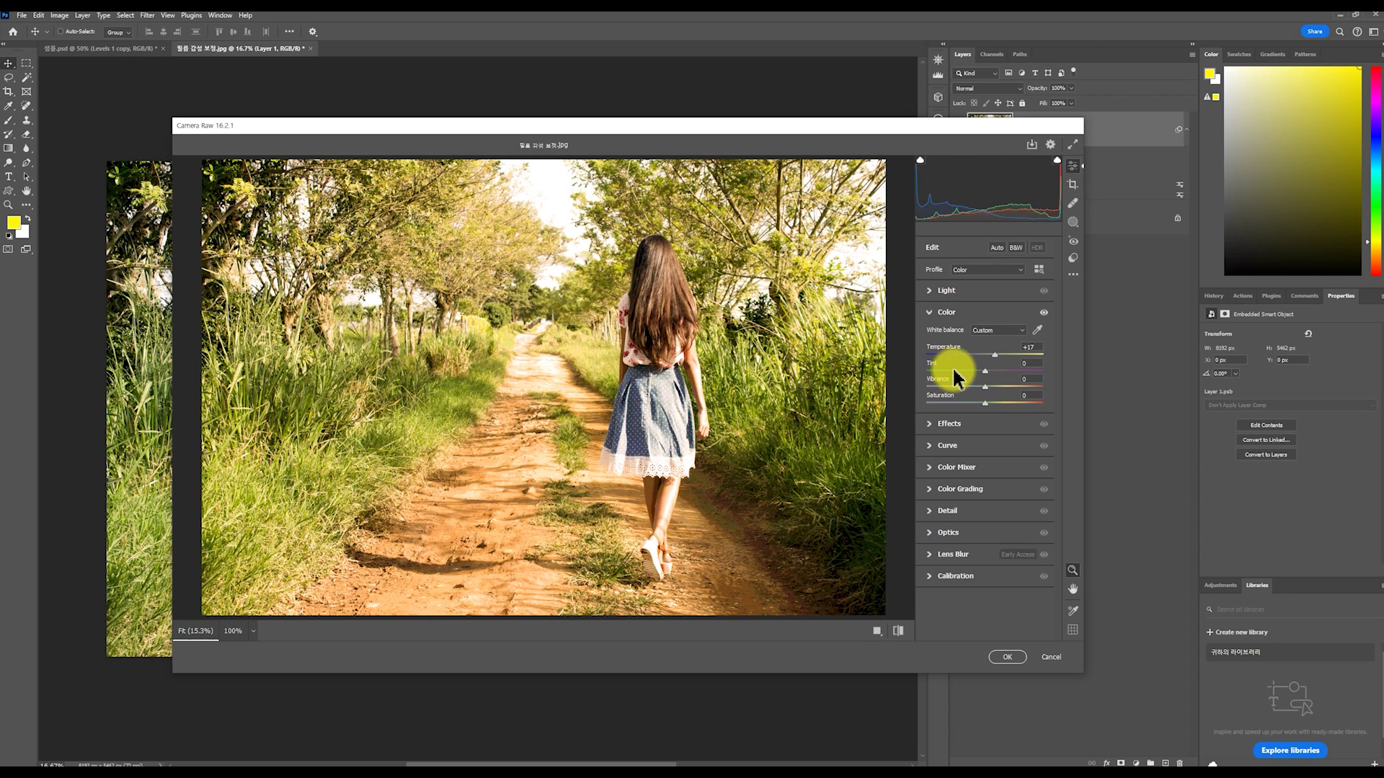
pyautogui.moveTo(1038, 370); pyautogui.dragTo(963, 376)
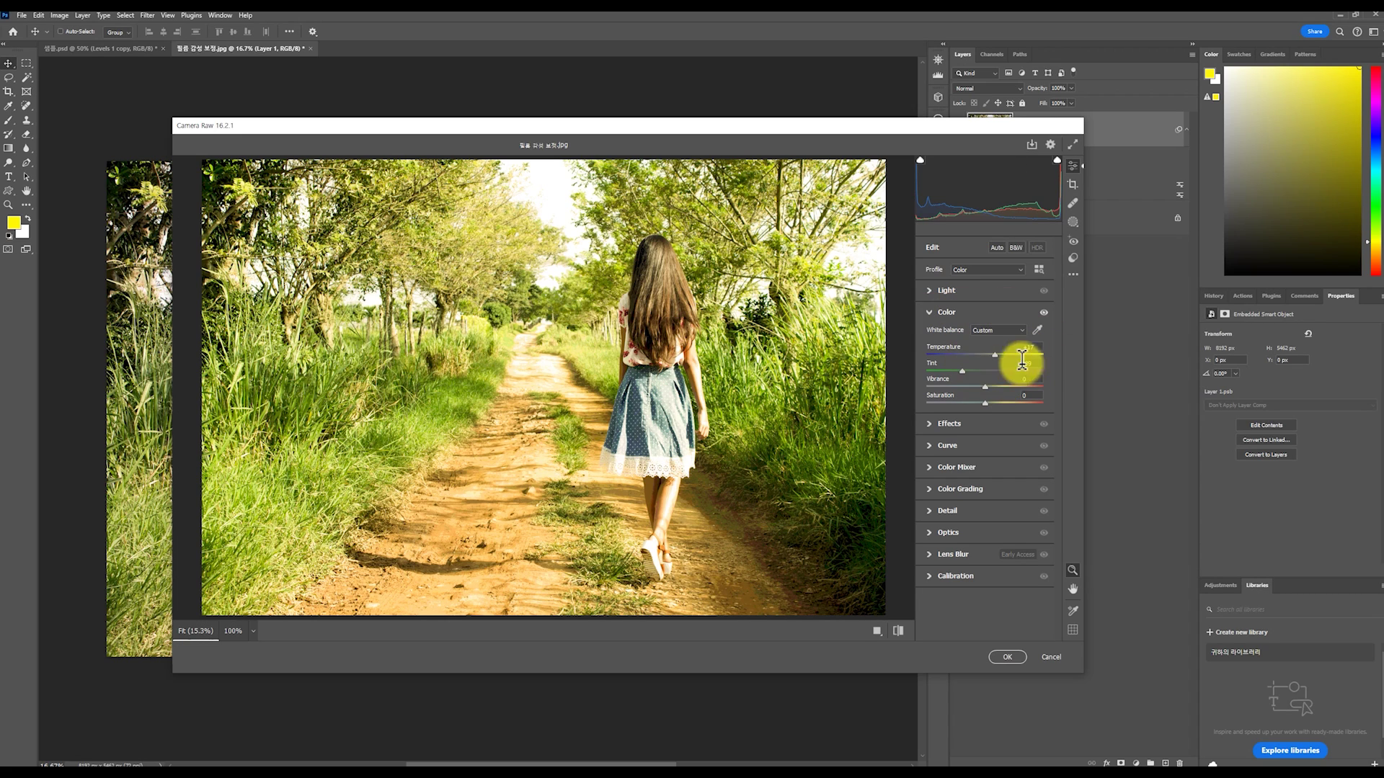
# Step: Try different film grain strengths in Camera Raw's Effects at 100% magnification and set Grain to 54
pyautogui.click(931, 426)
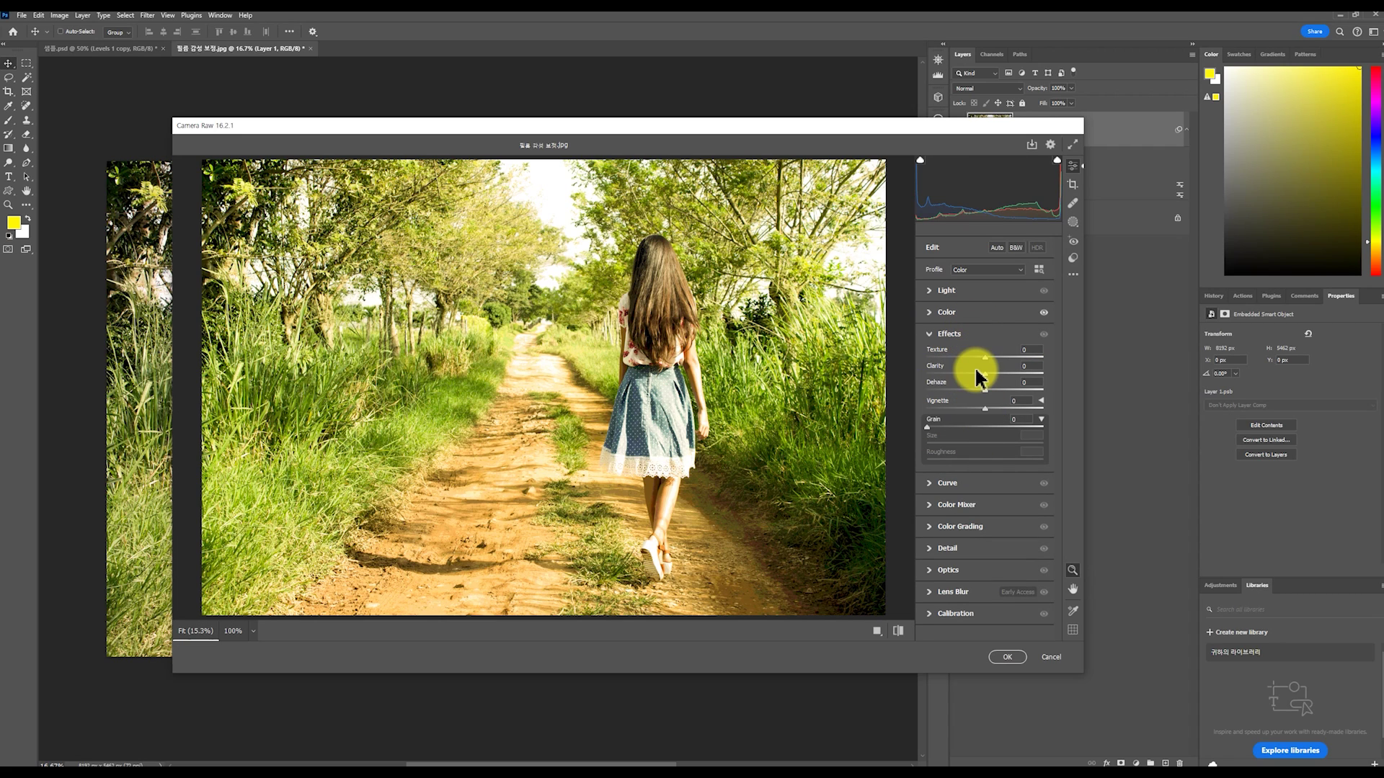
pyautogui.moveTo(935, 427)
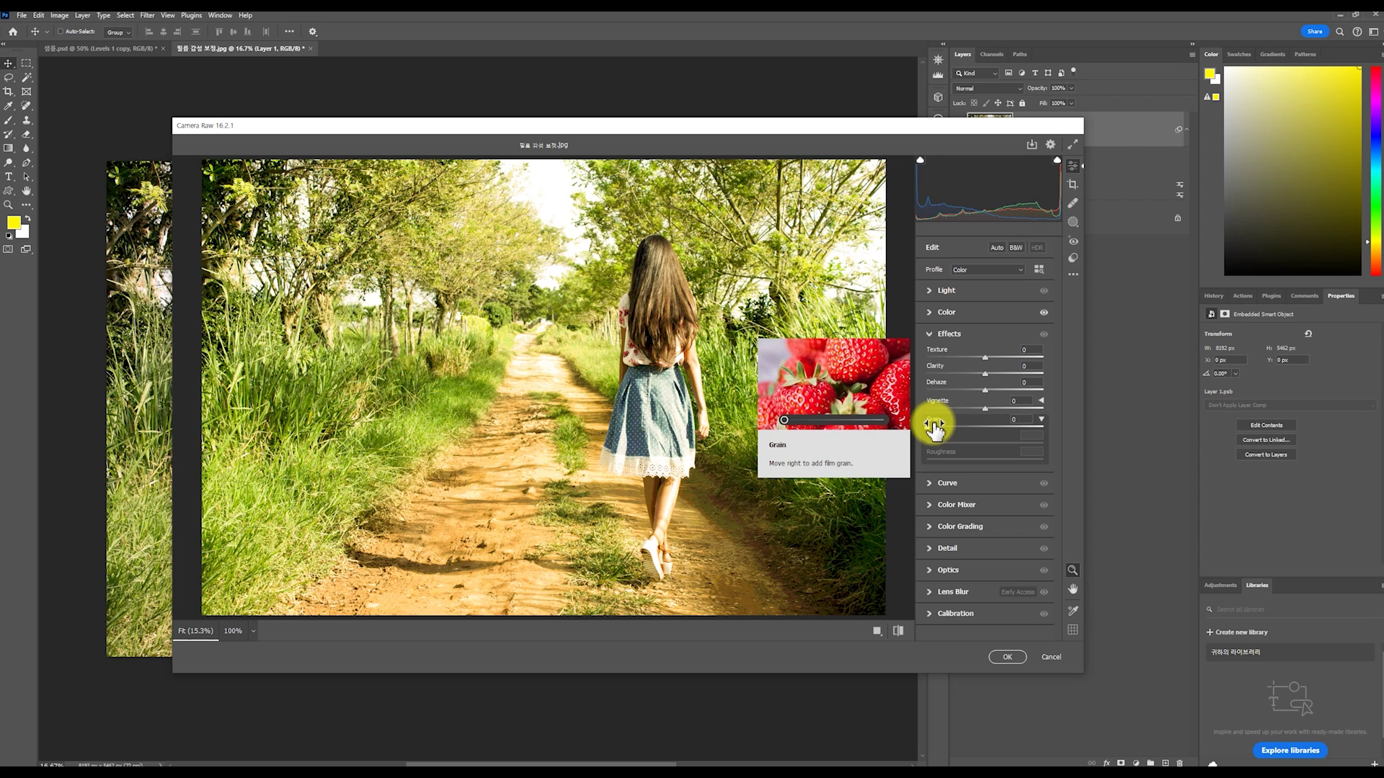
pyautogui.moveTo(930, 428); pyautogui.dragTo(988, 431)
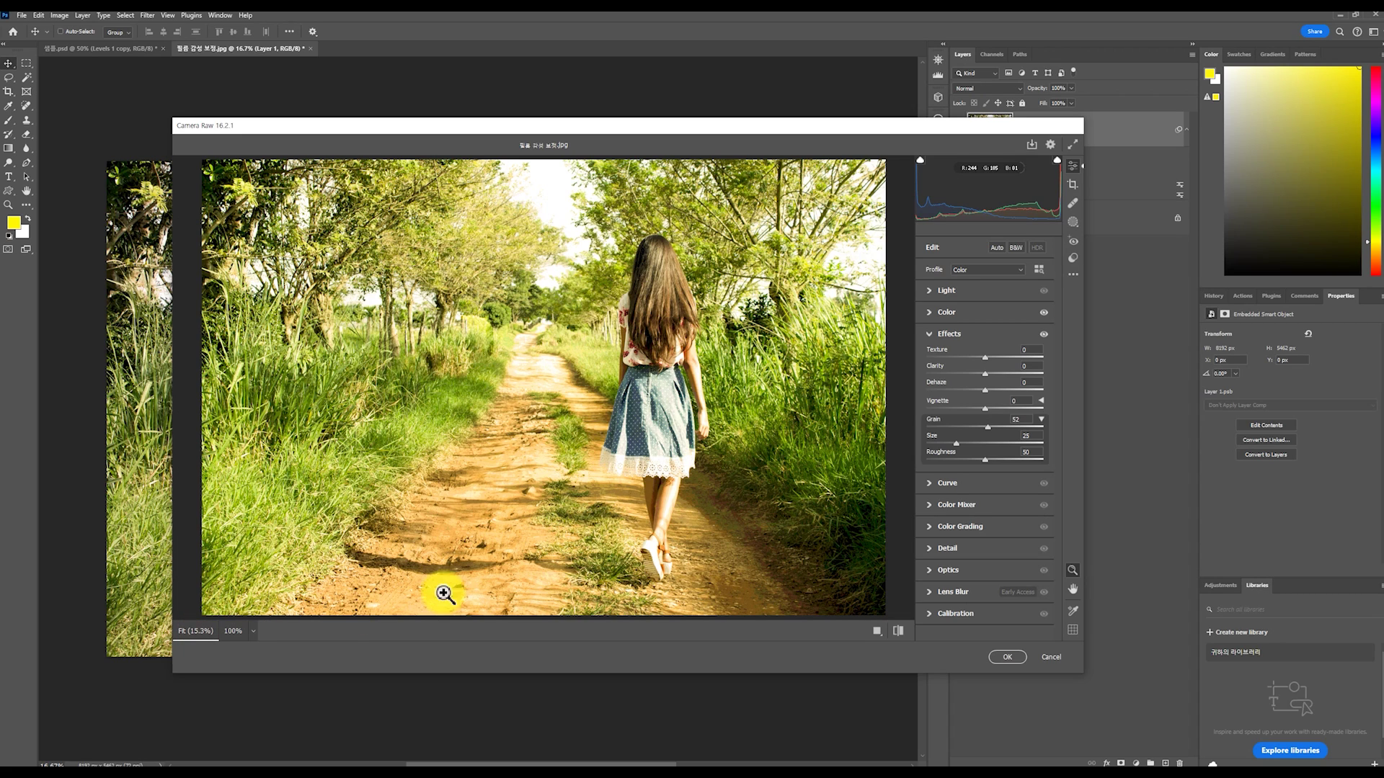
pyautogui.click(588, 400)
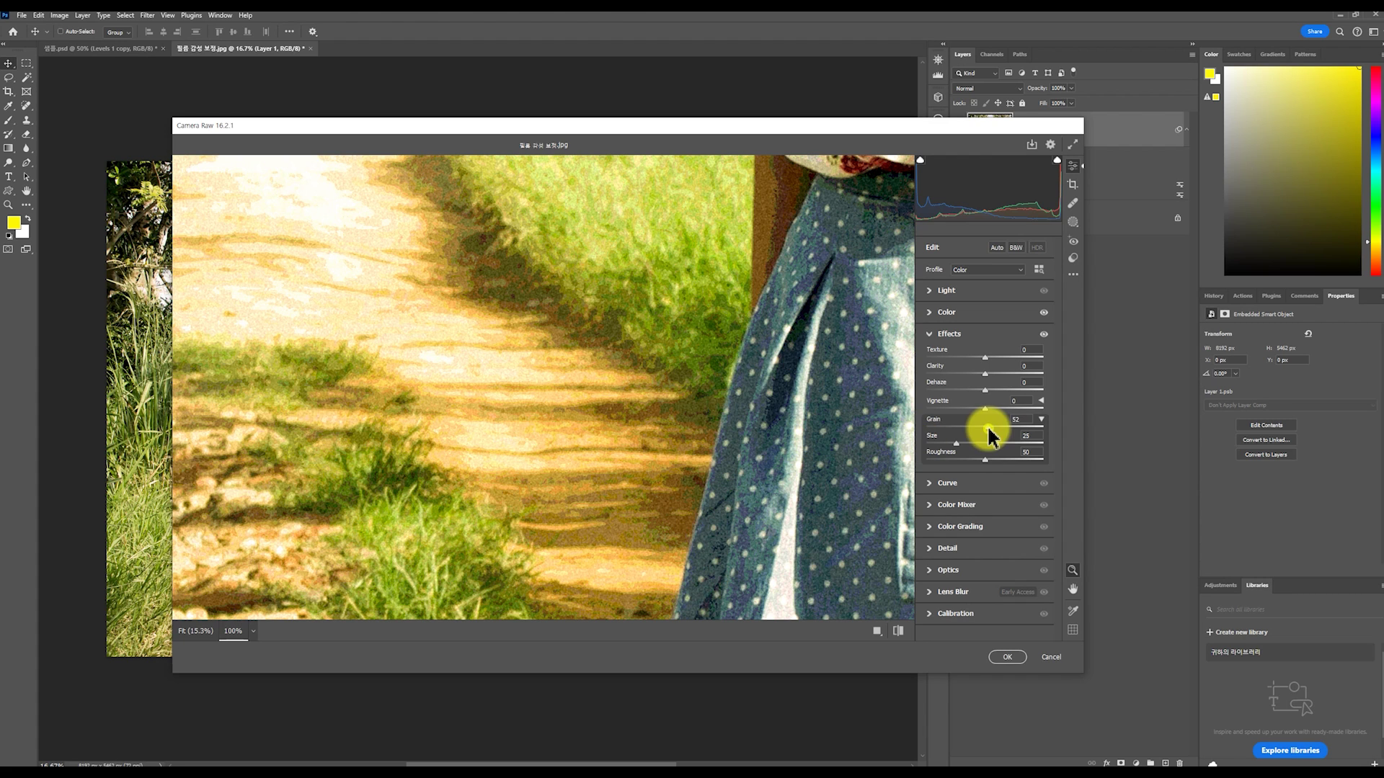
pyautogui.moveTo(987, 428); pyautogui.dragTo(1035, 435)
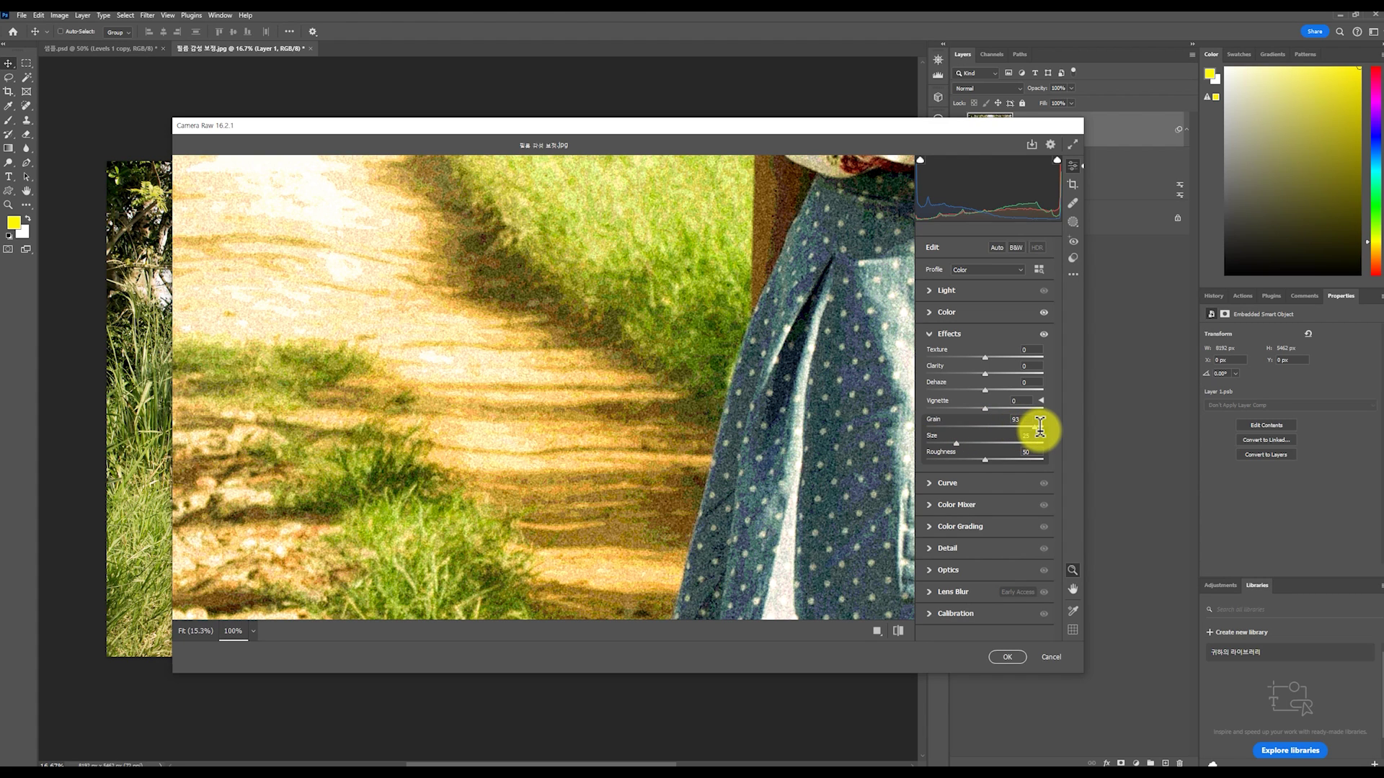
pyautogui.moveTo(1035, 425); pyautogui.dragTo(965, 428)
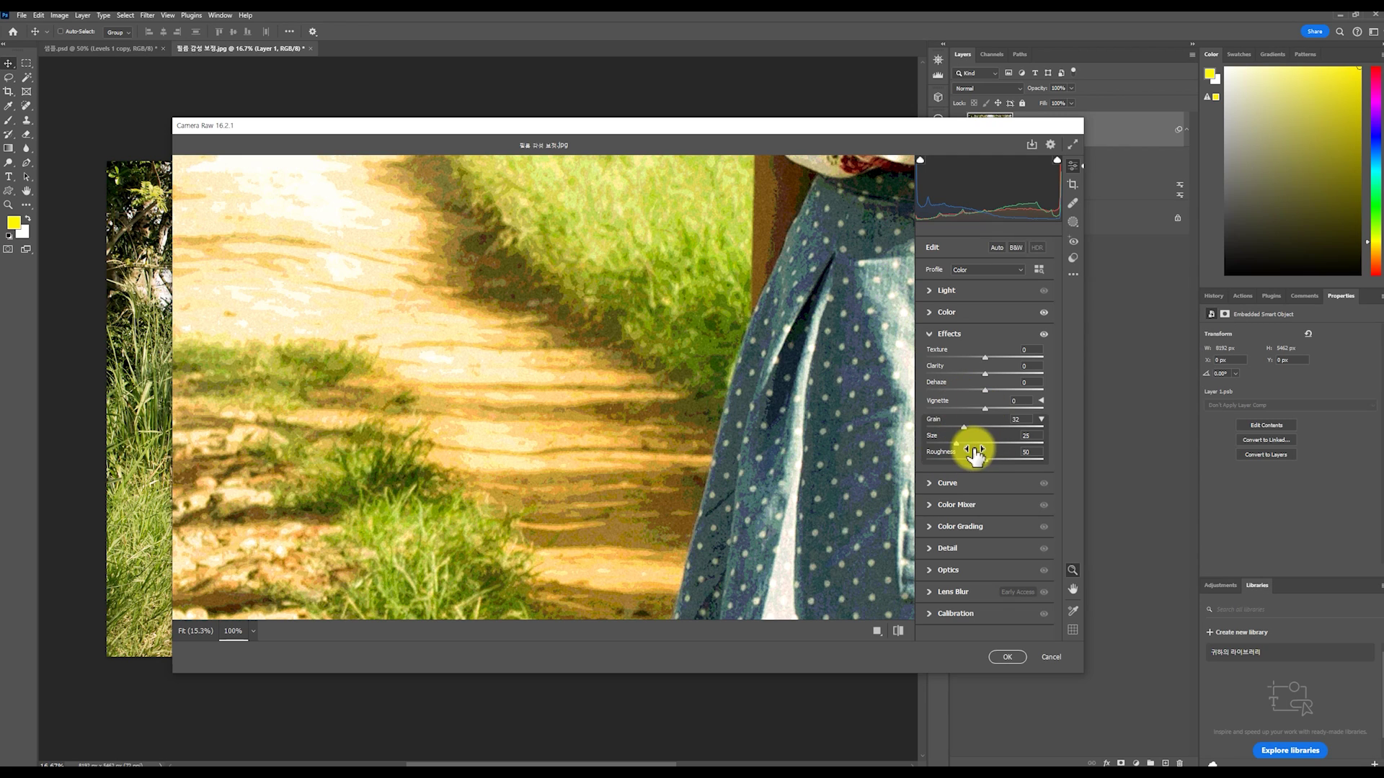
pyautogui.click(1014, 418)
pyautogui.write('54')
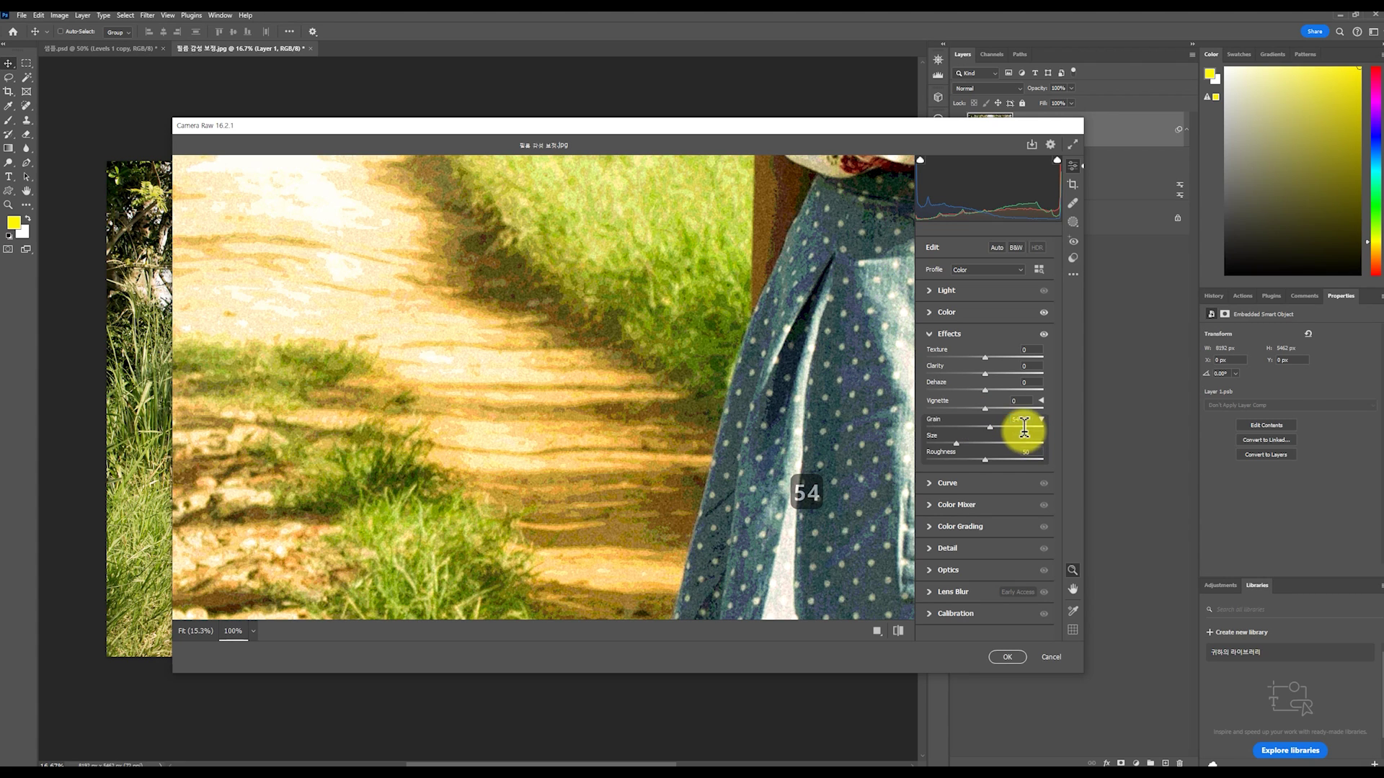
# Step: Set the grain Size to 43 and Roughness to 27, and apply the Camera Raw Filter
pyautogui.moveTo(957, 443); pyautogui.dragTo(976, 444)
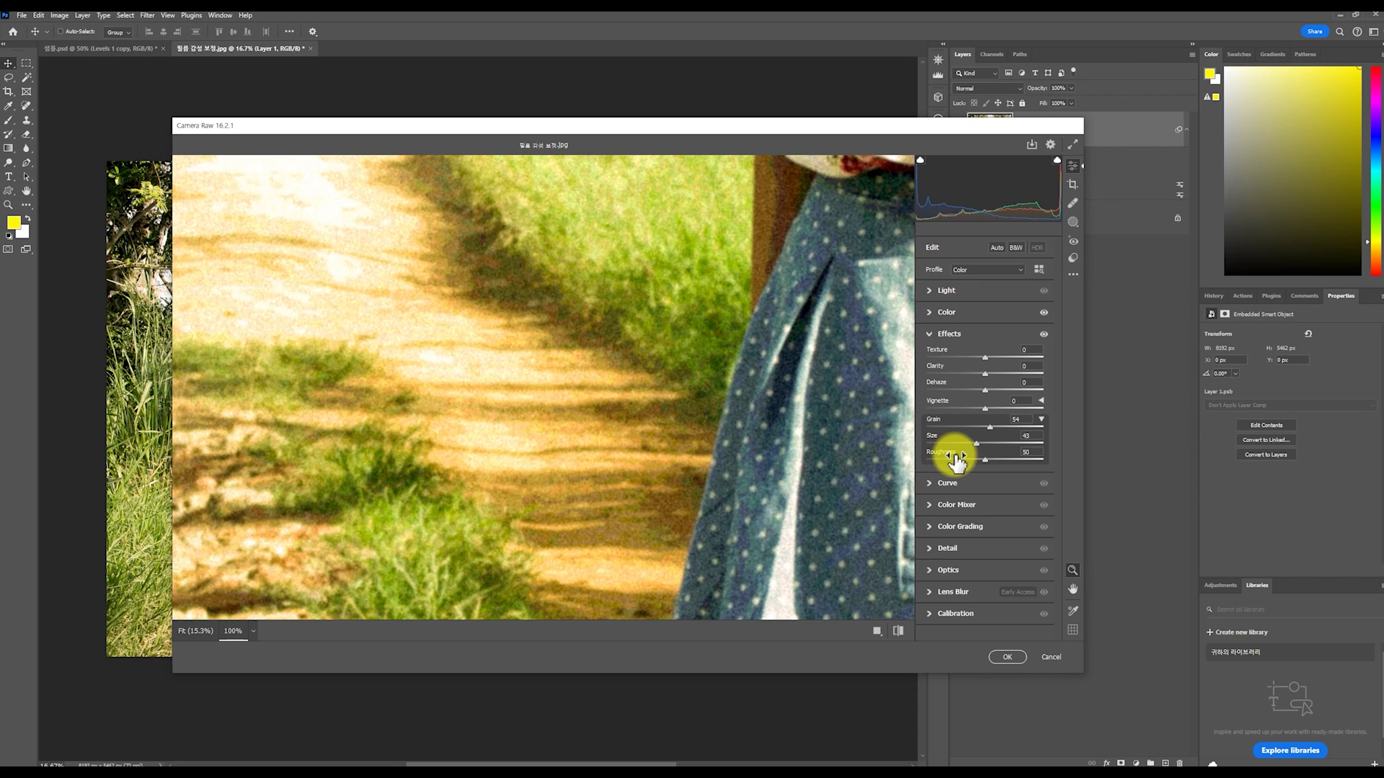
pyautogui.click(957, 459)
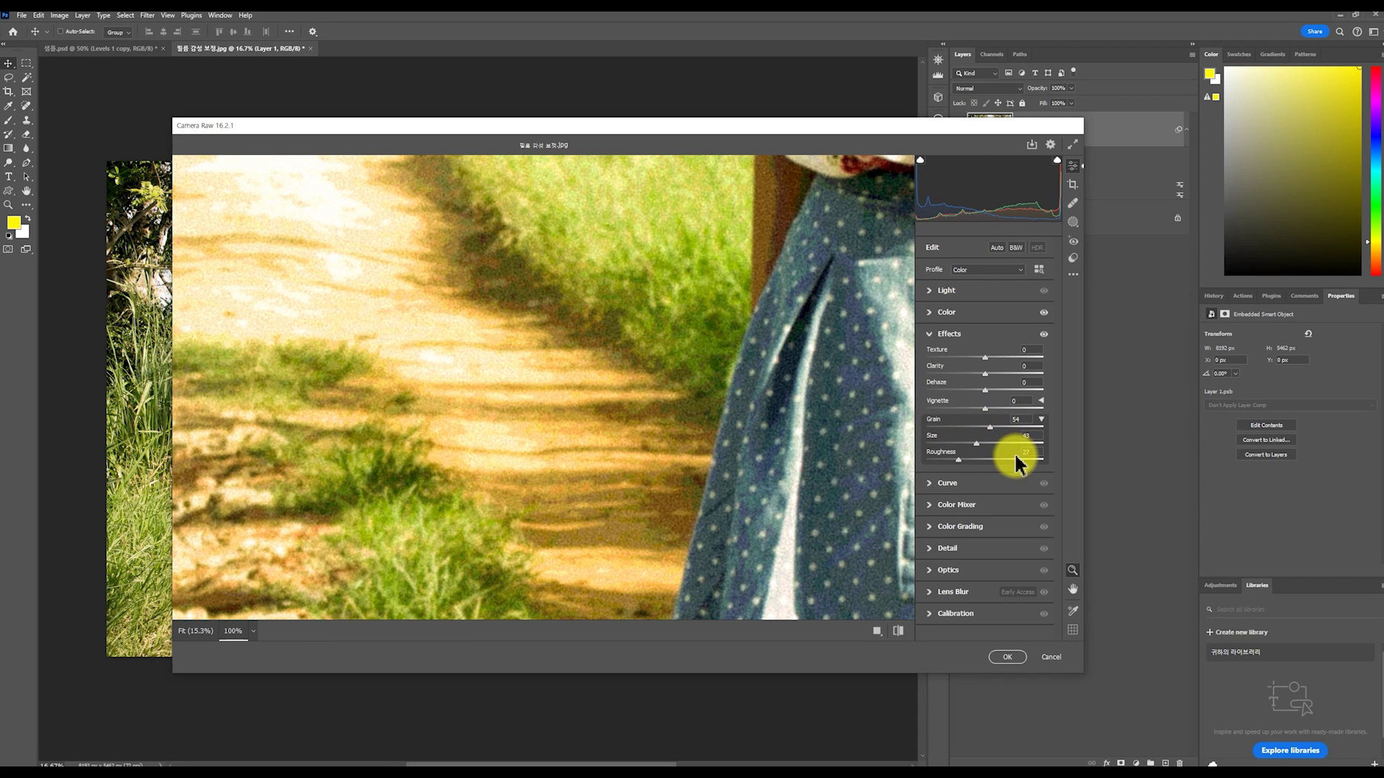
pyautogui.click(447, 533)
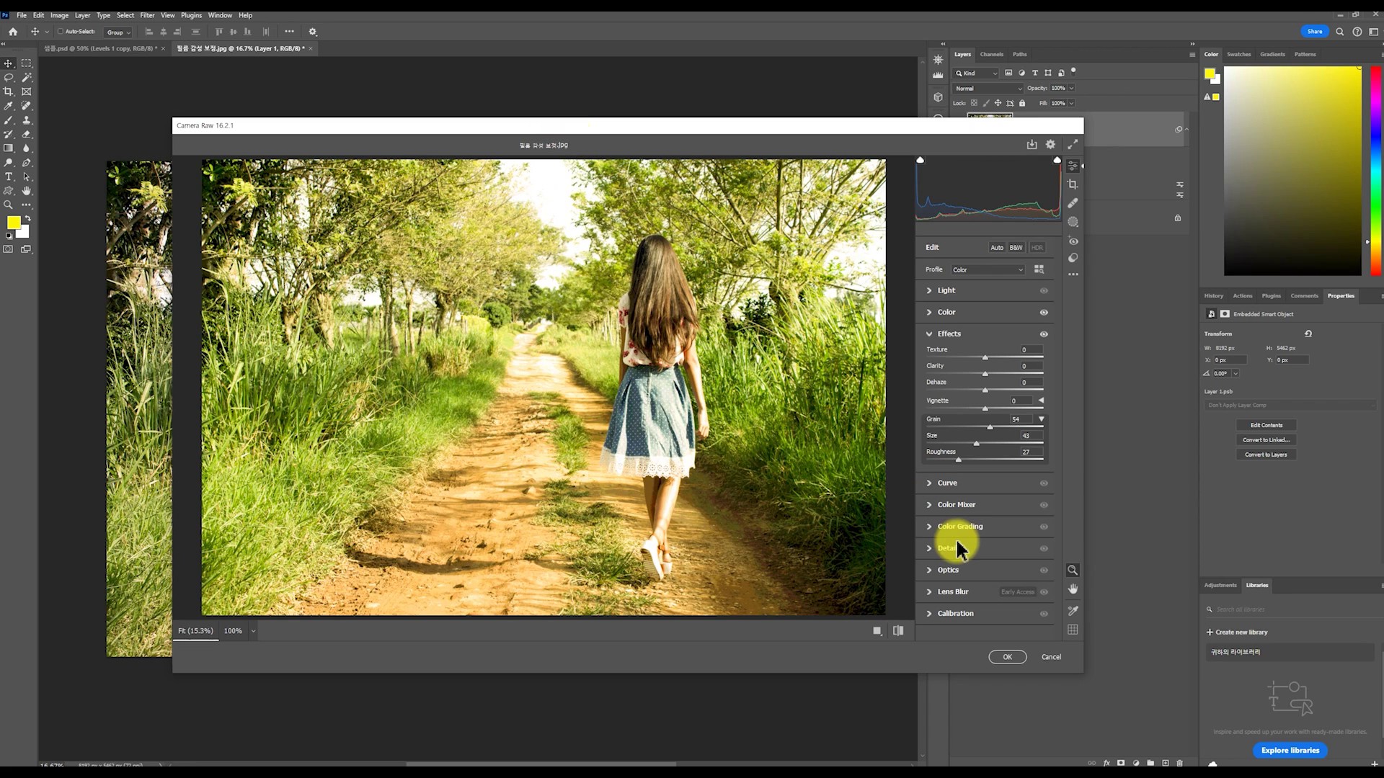
pyautogui.click(1007, 657)
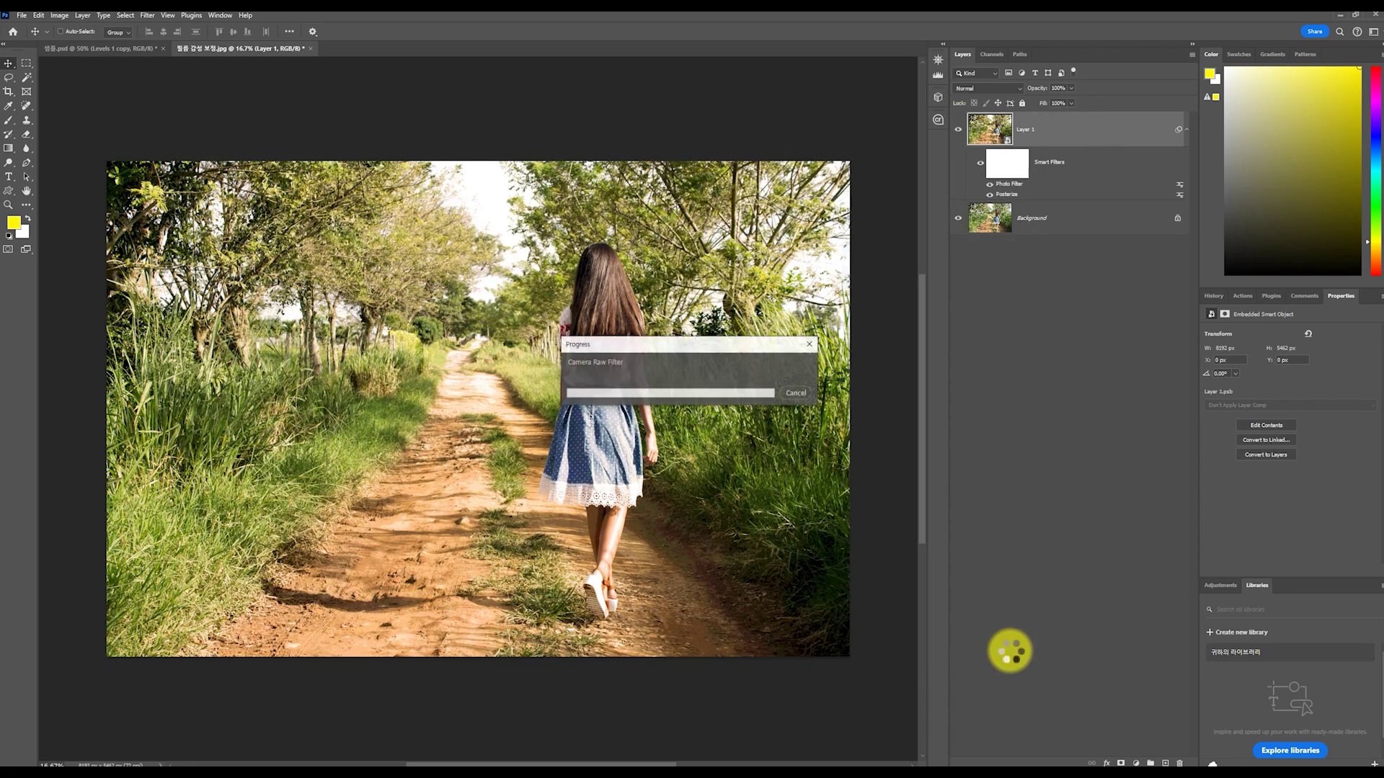
# Step: Toggle Layer 1's visibility to compare the filtered photo with the original, and check the other open document
pyautogui.click(959, 130)
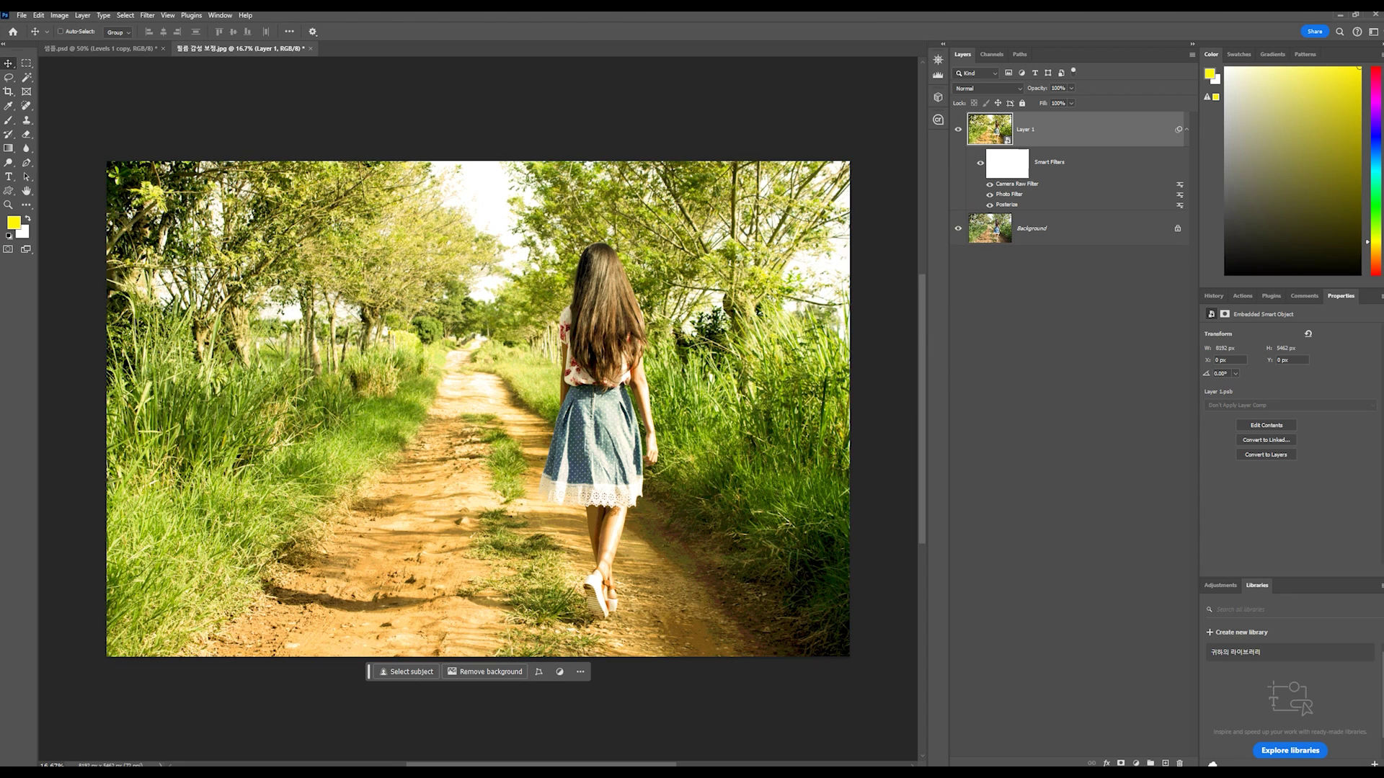
pyautogui.click(958, 130)
pyautogui.click(958, 130)
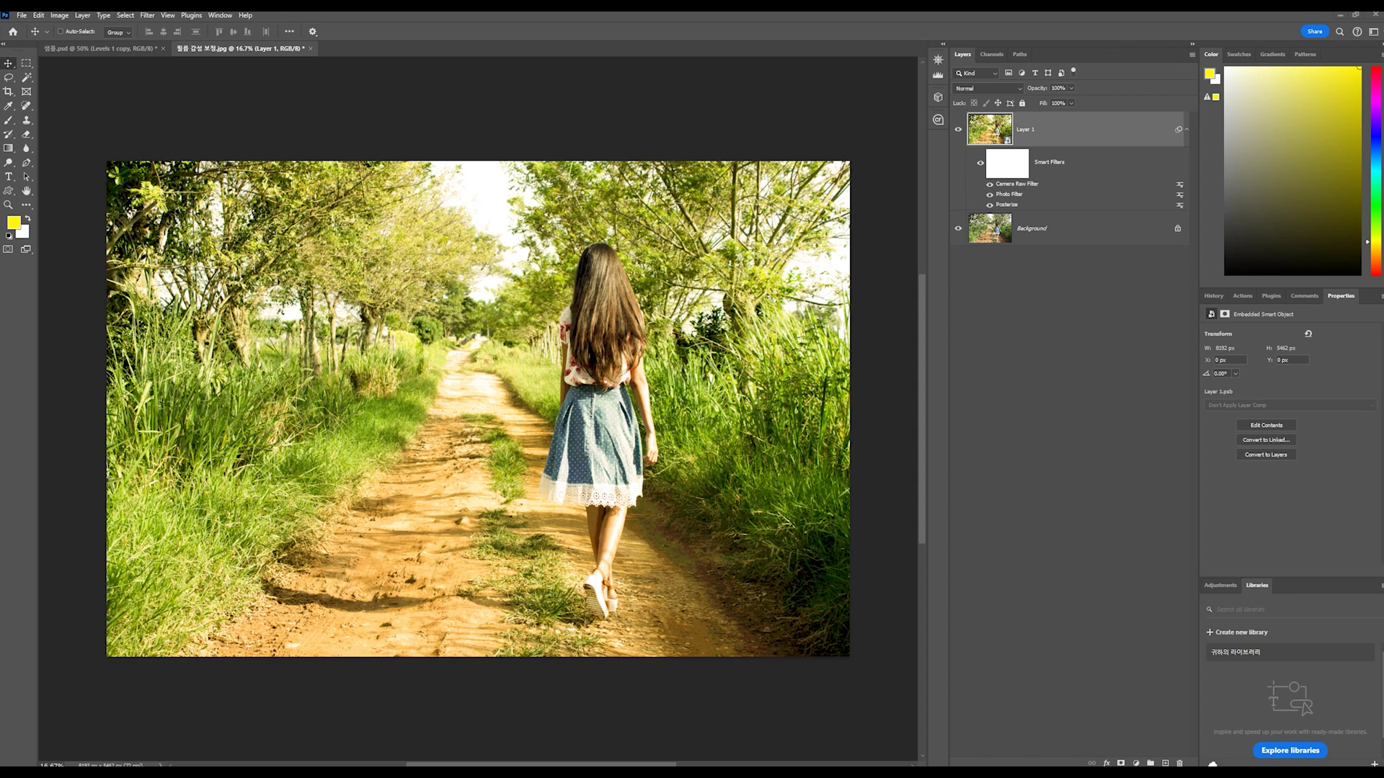
pyautogui.click(137, 49)
pyautogui.hotkey('ctrl', 'Tab')
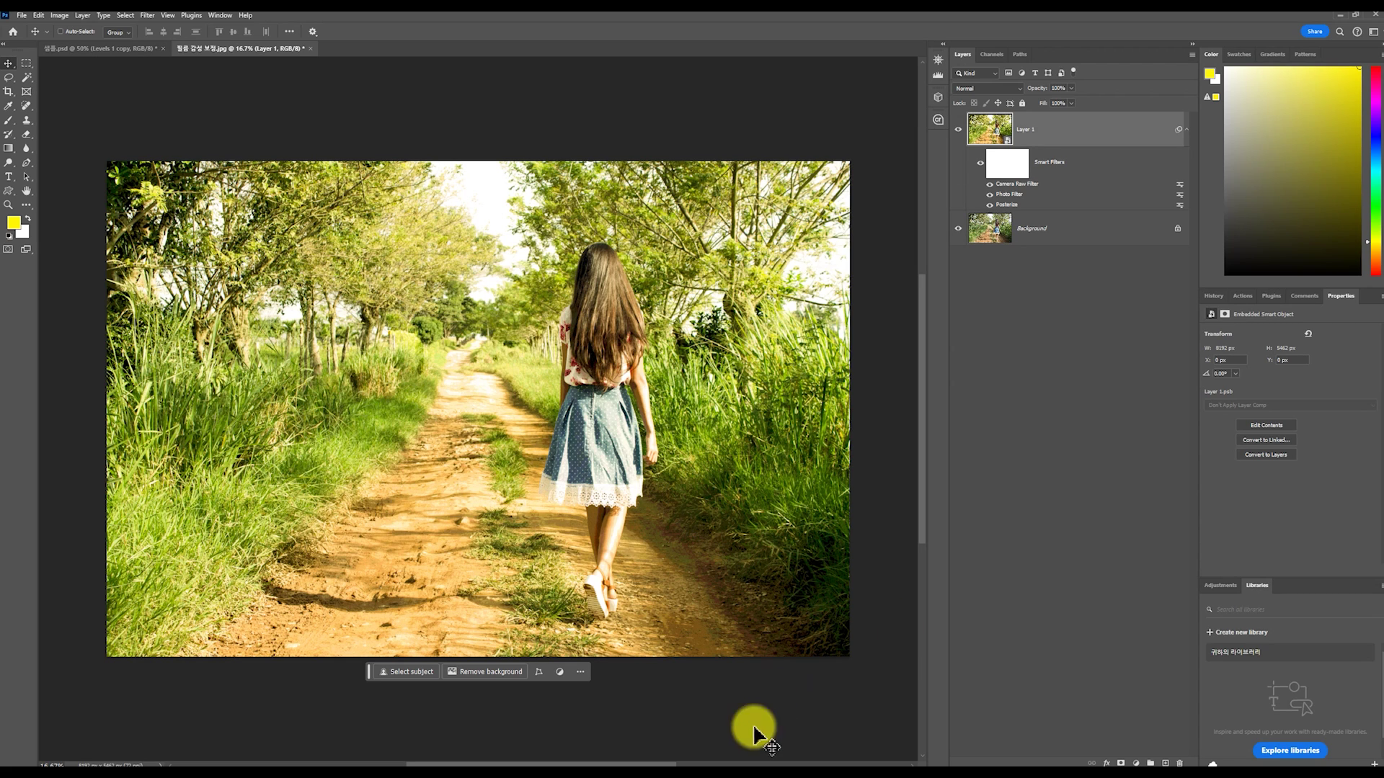
# Step: Switch to the browser, download the E1234 font from dafont.com and open its extracted e1234 folder
pyautogui.click(590, 765)
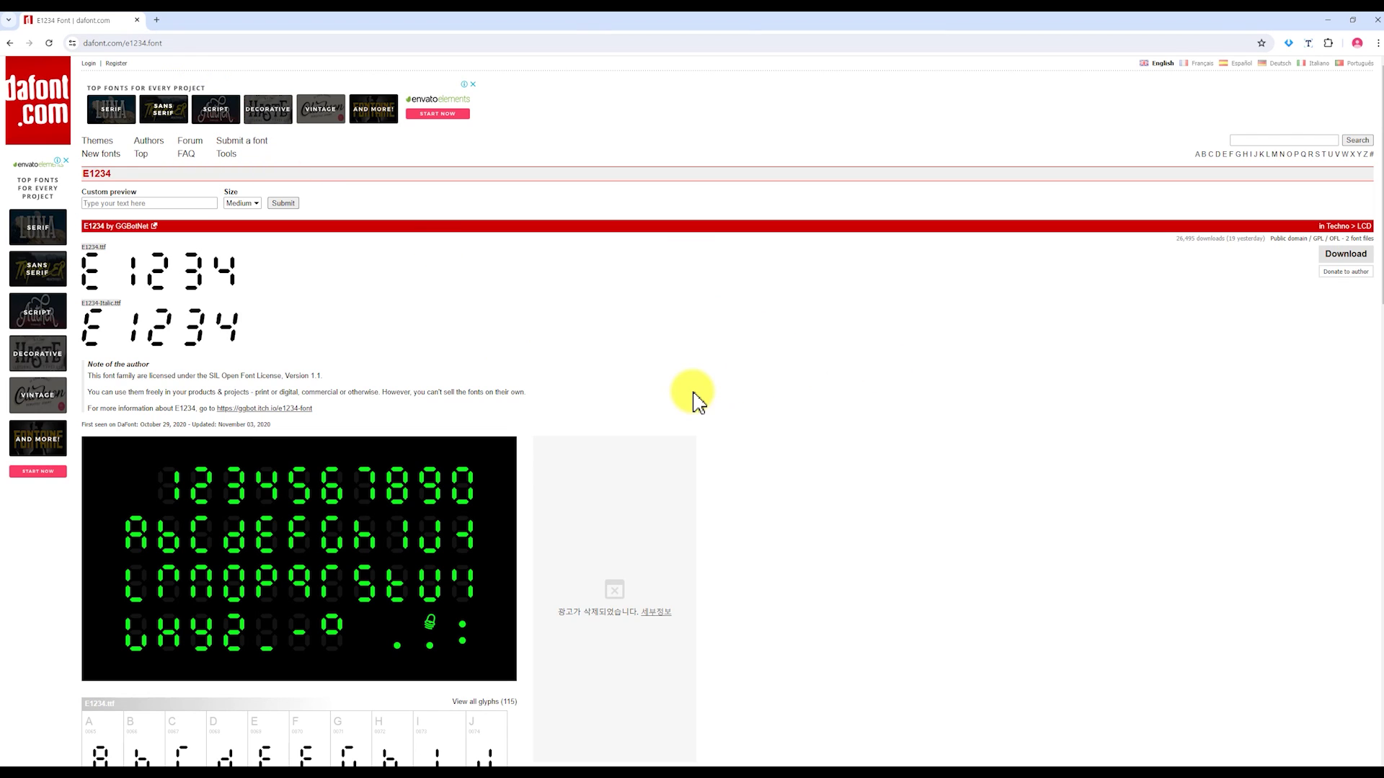
pyautogui.click(1347, 253)
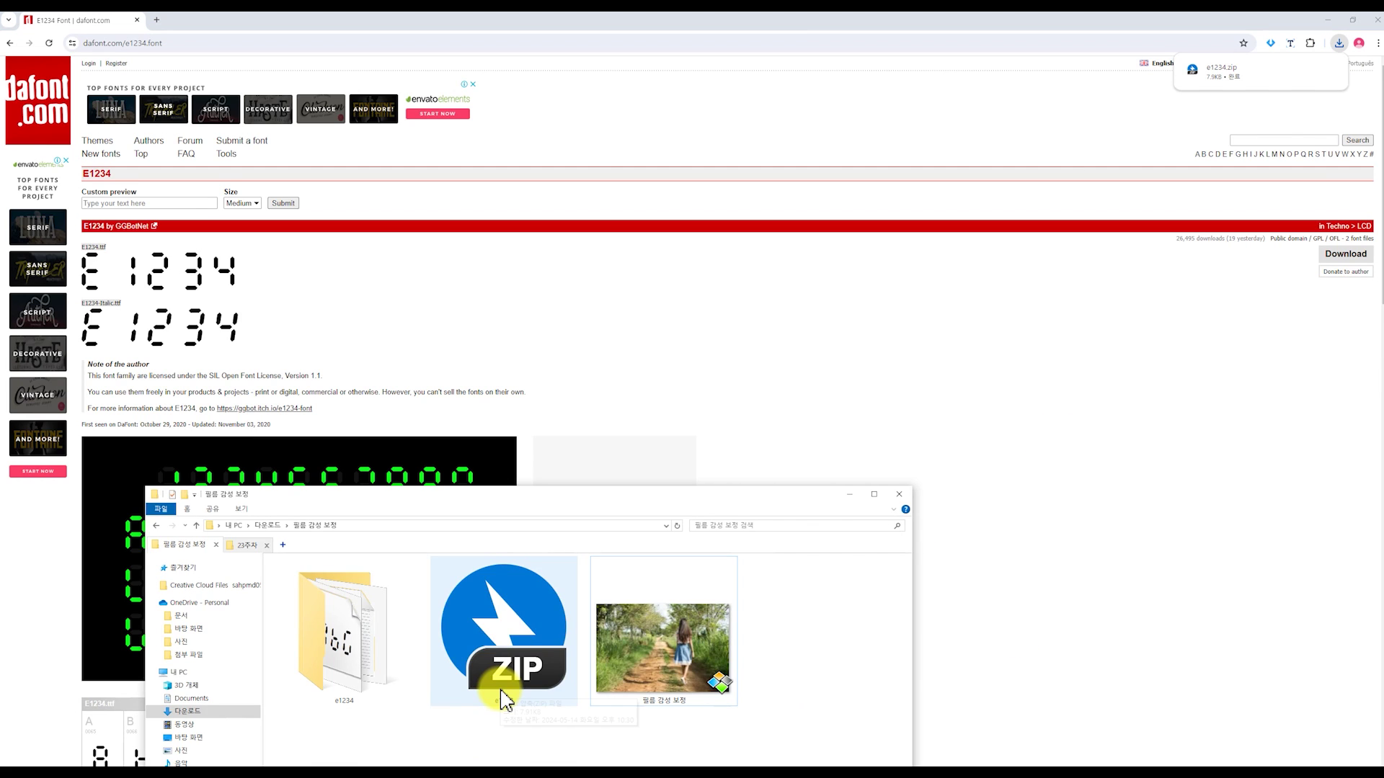
pyautogui.doubleClick(335, 683)
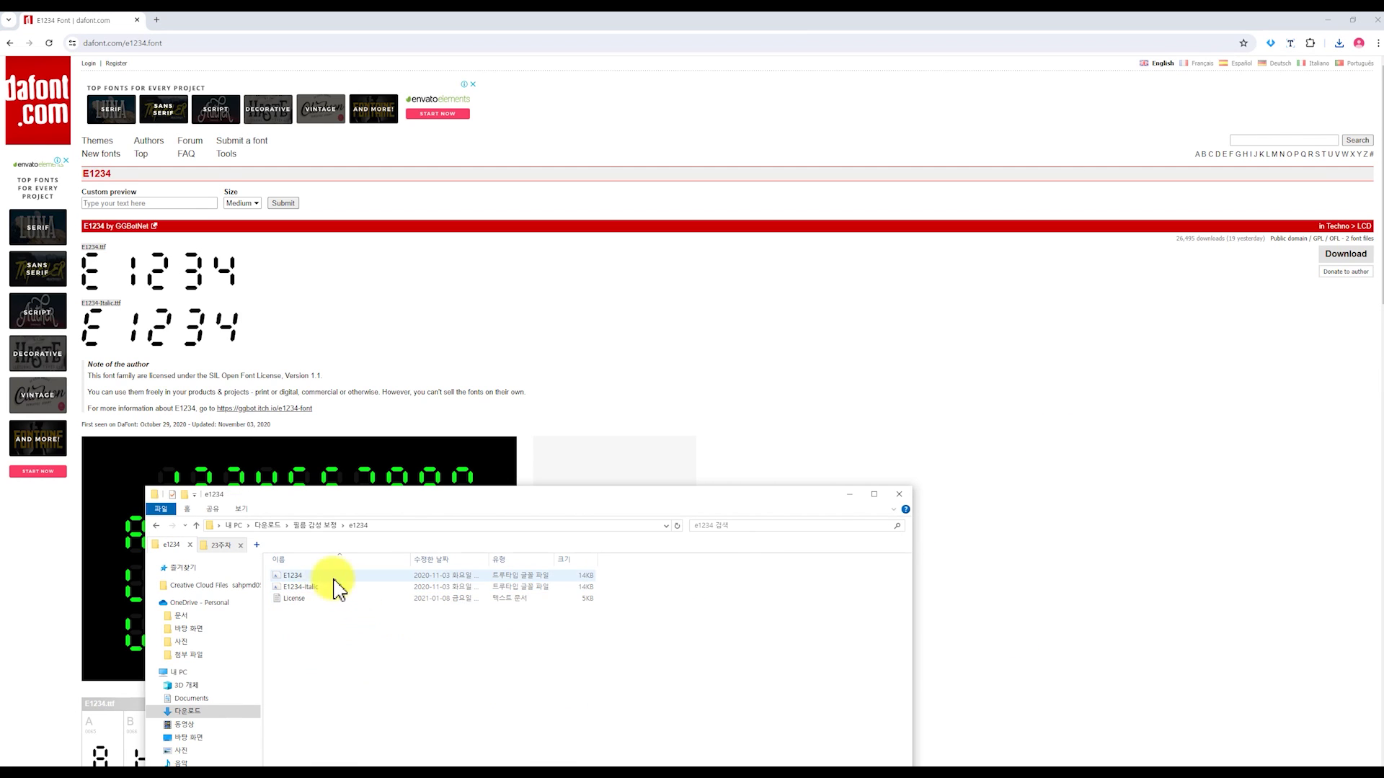
# Step: Review the install options for the regular E1234 font file, dismiss them and return to Photoshop
pyautogui.click(422, 599)
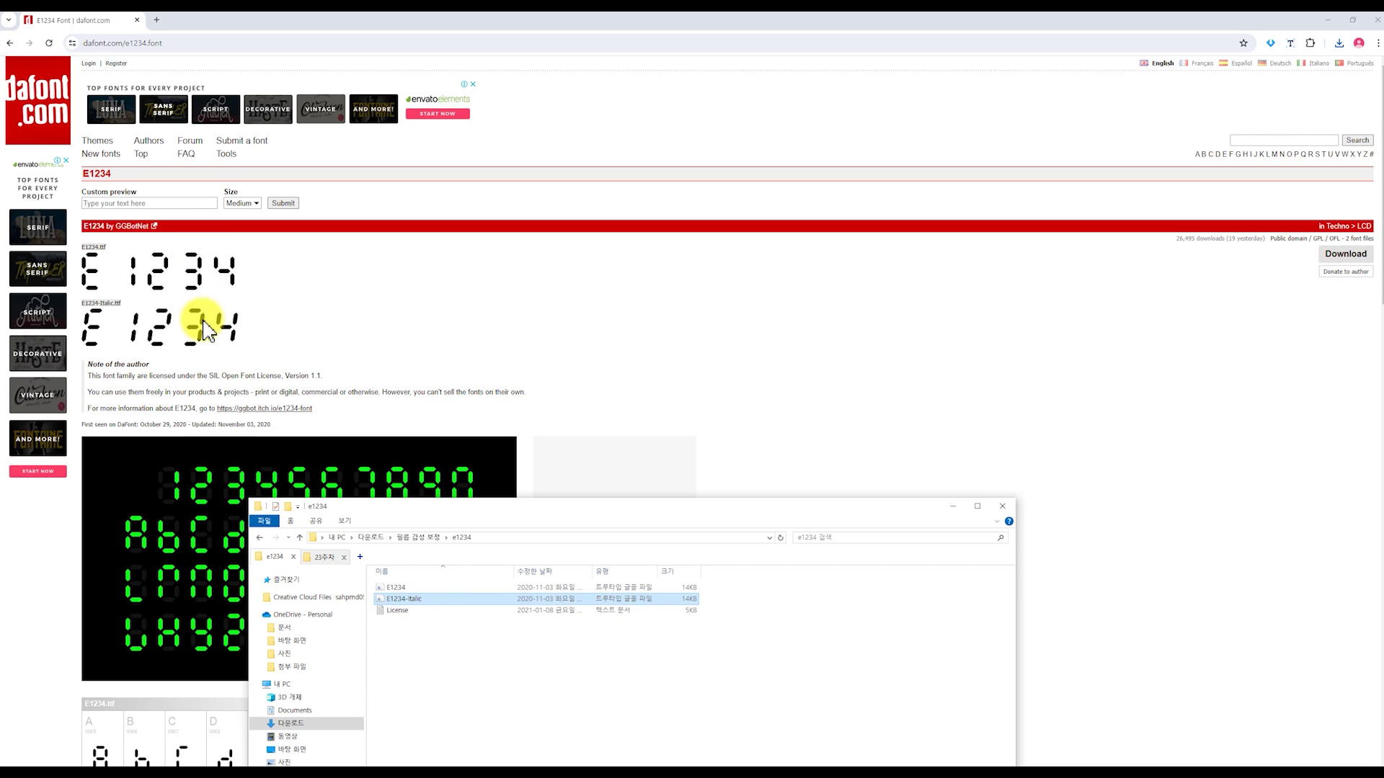
pyautogui.click(401, 588)
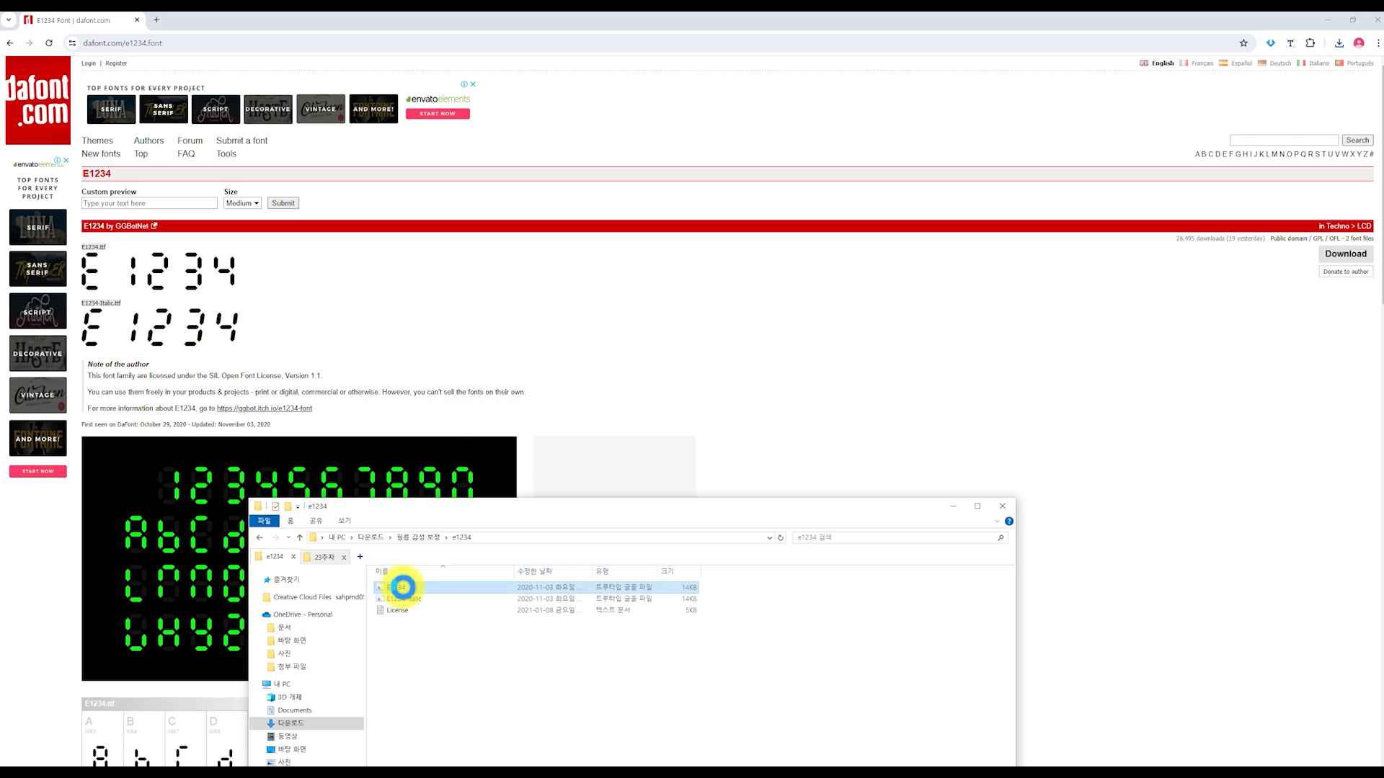
pyautogui.rightClick(402, 588)
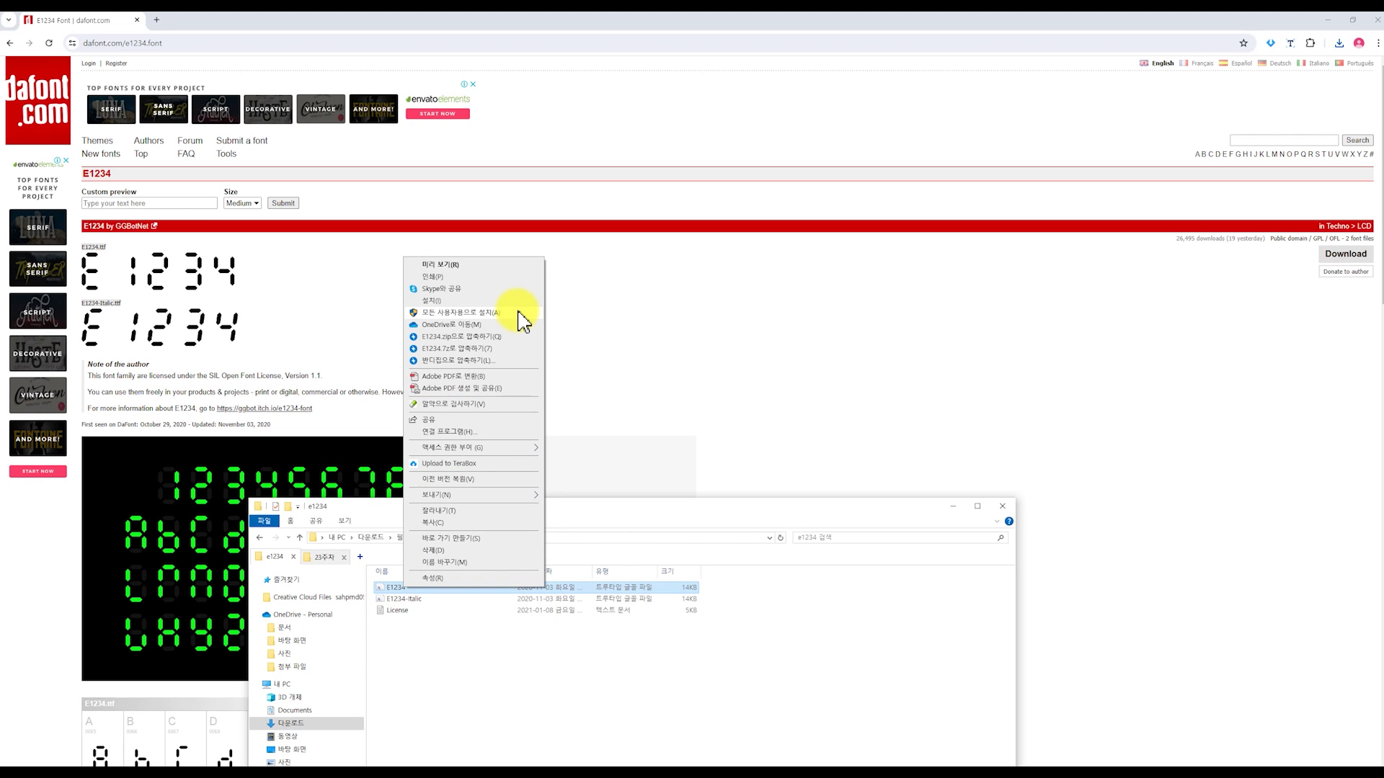
pyautogui.click(789, 608)
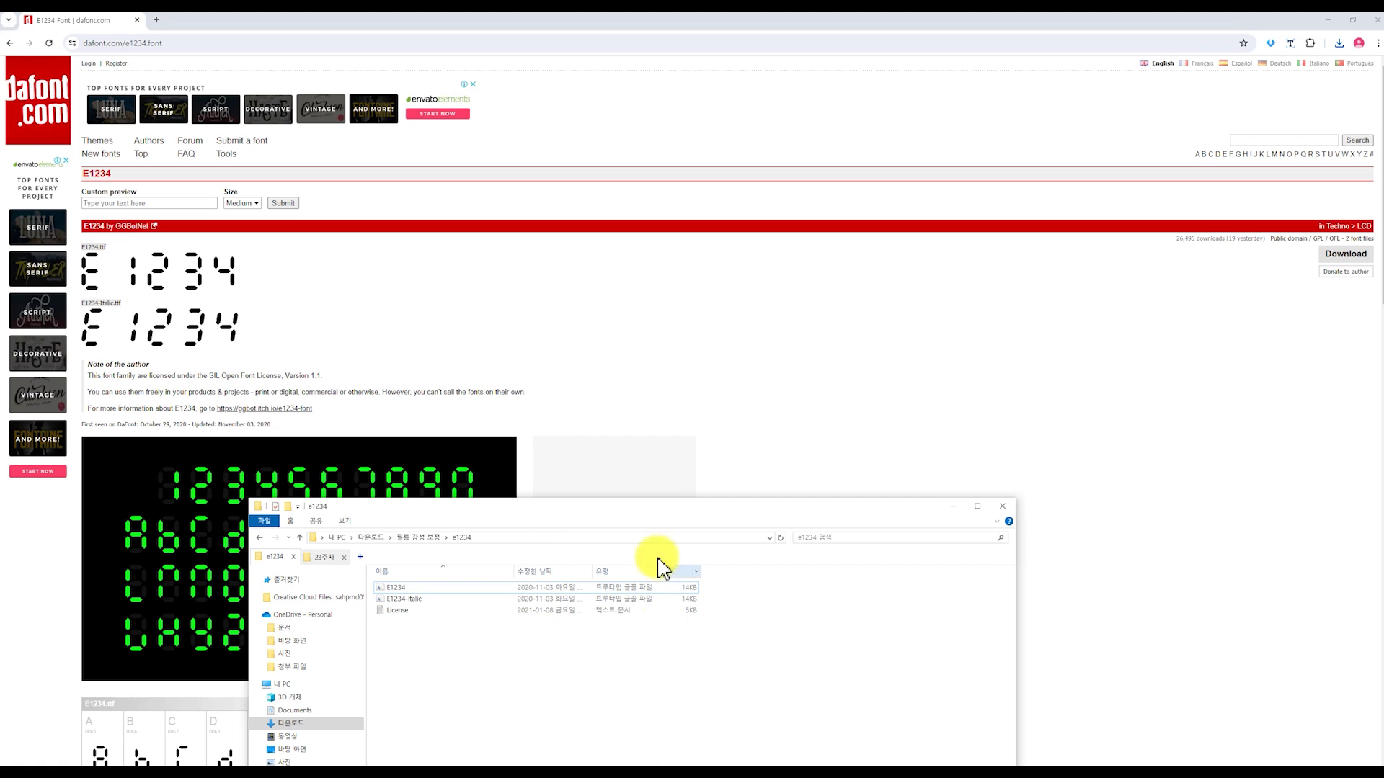
pyautogui.click(952, 508)
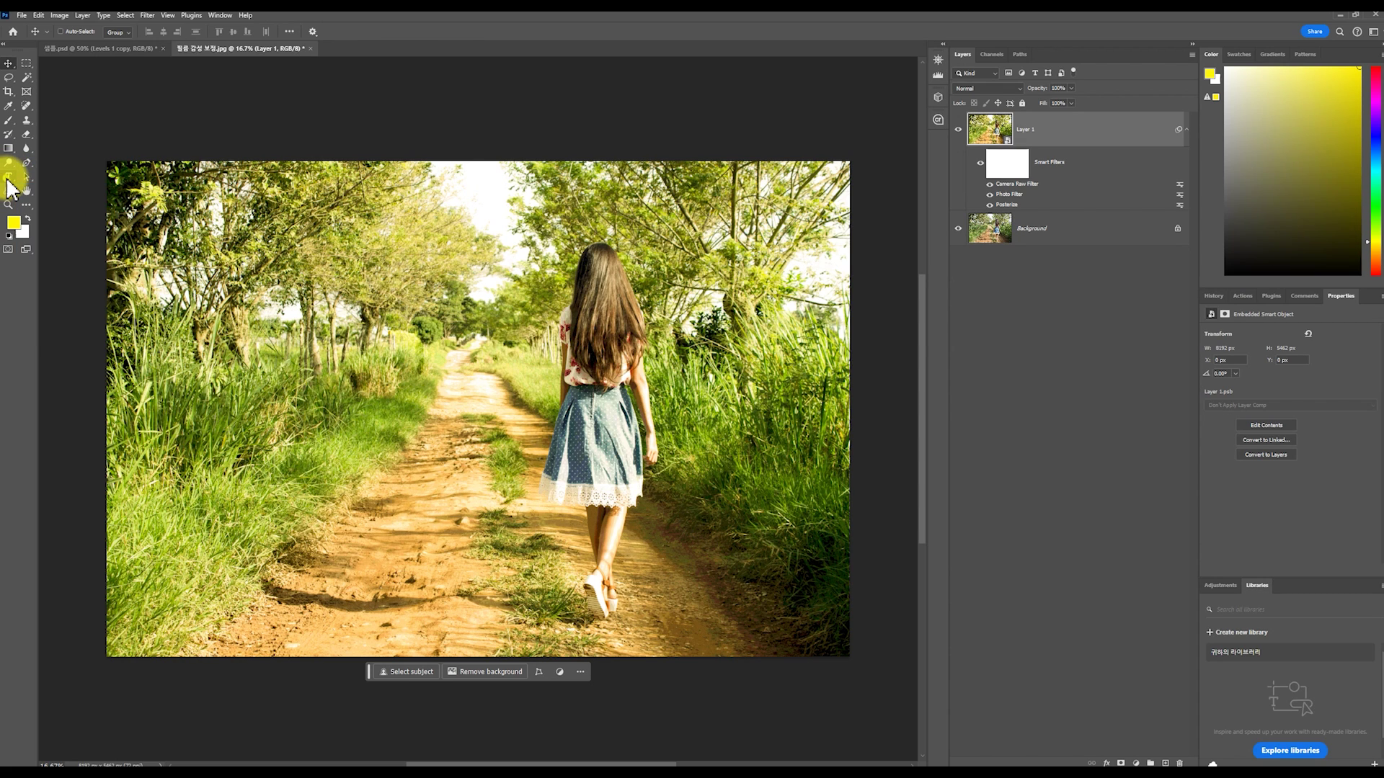
# Step: Add the yellow date text '2017 5 3 at 300 pt in the lower-right area of the photo
pyautogui.click(9, 177)
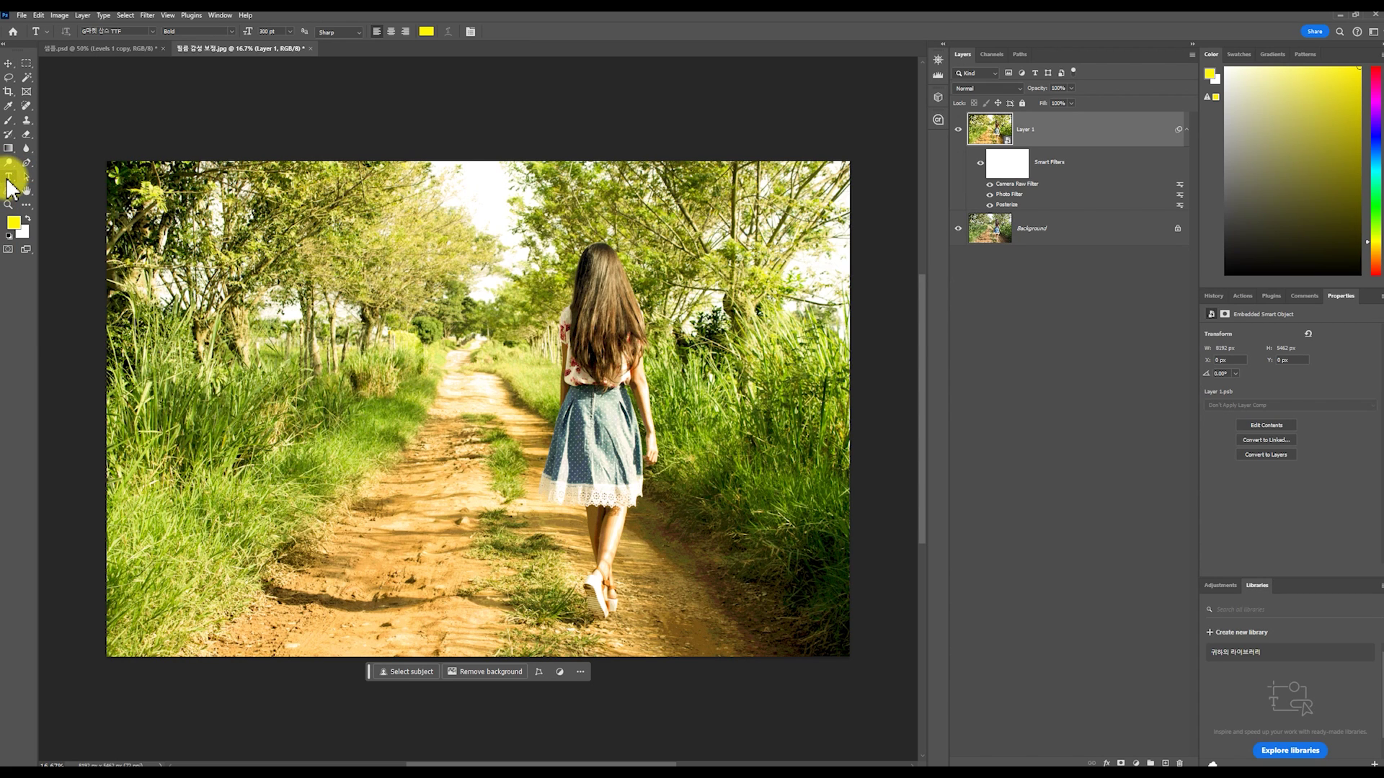
pyautogui.click(661, 592)
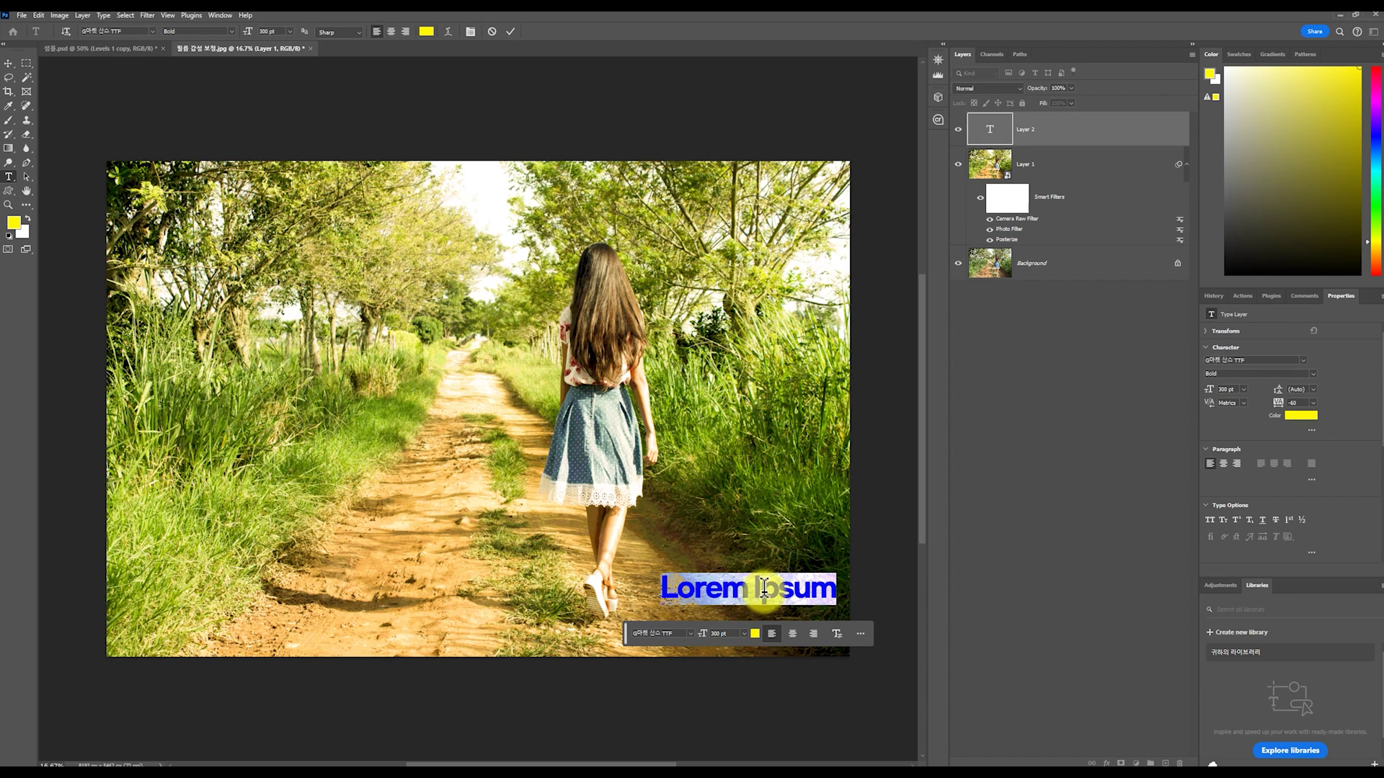
pyautogui.write("'2017 5 3")
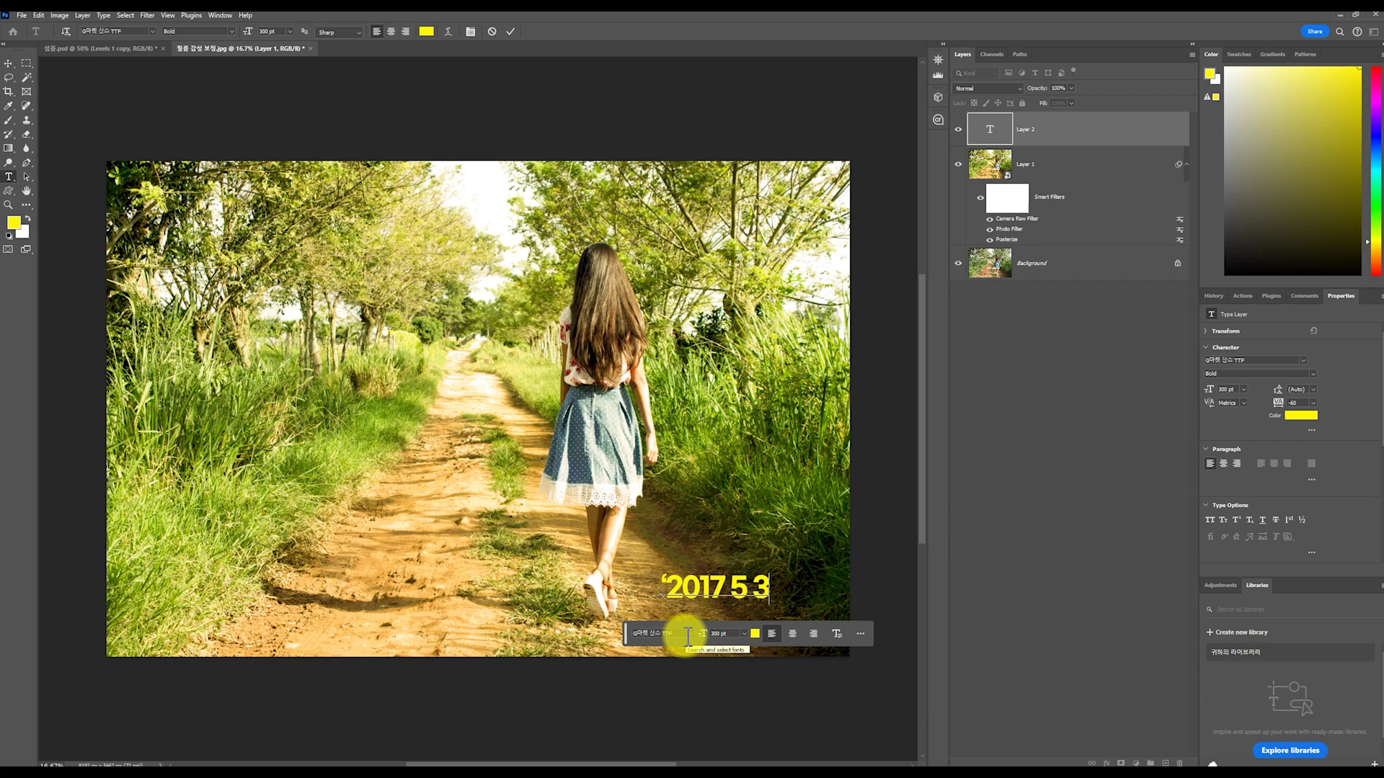
pyautogui.click(9, 65)
# Step: Change the date text's font to E1234 Regular
pyautogui.moveTo(647, 629); pyautogui.dragTo(626, 628)
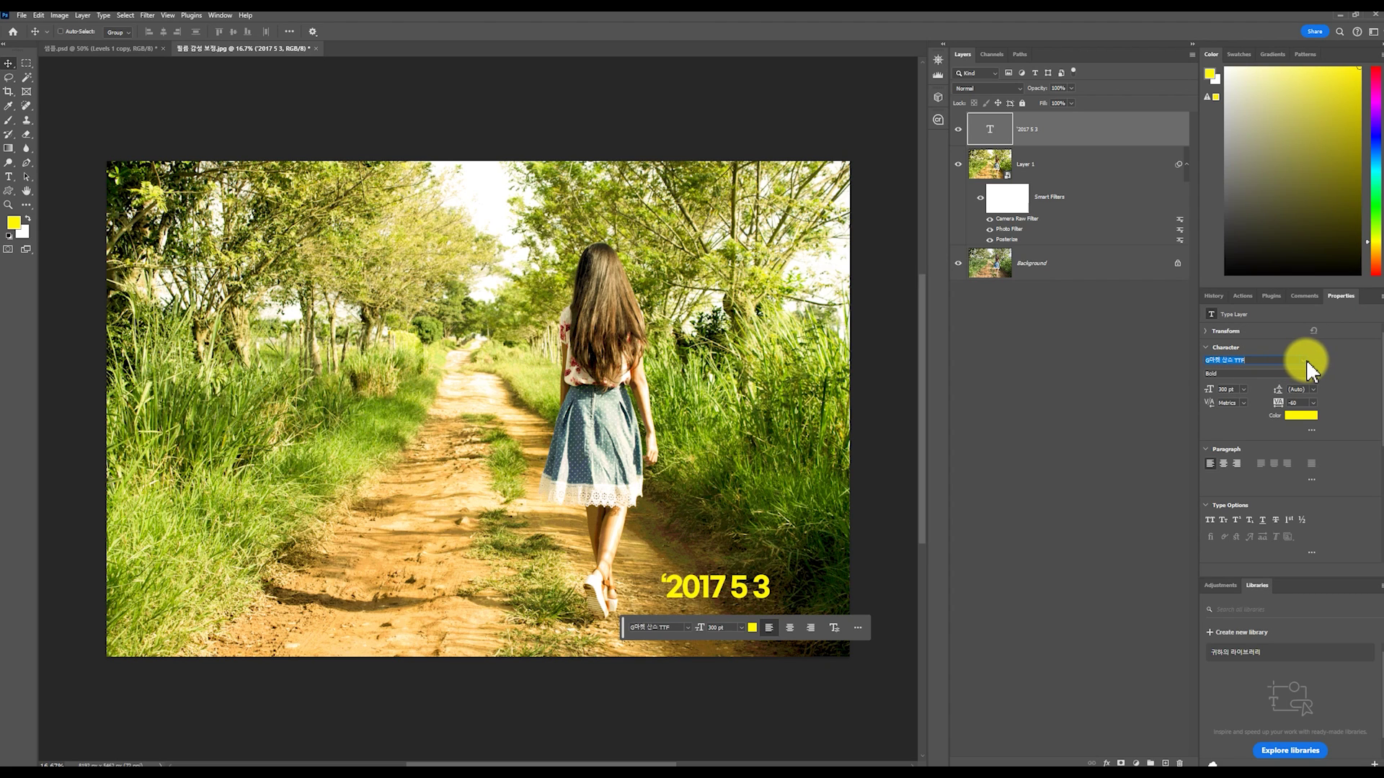
pyautogui.press('e')
pyautogui.press('BackSpace')
pyautogui.press('Return')
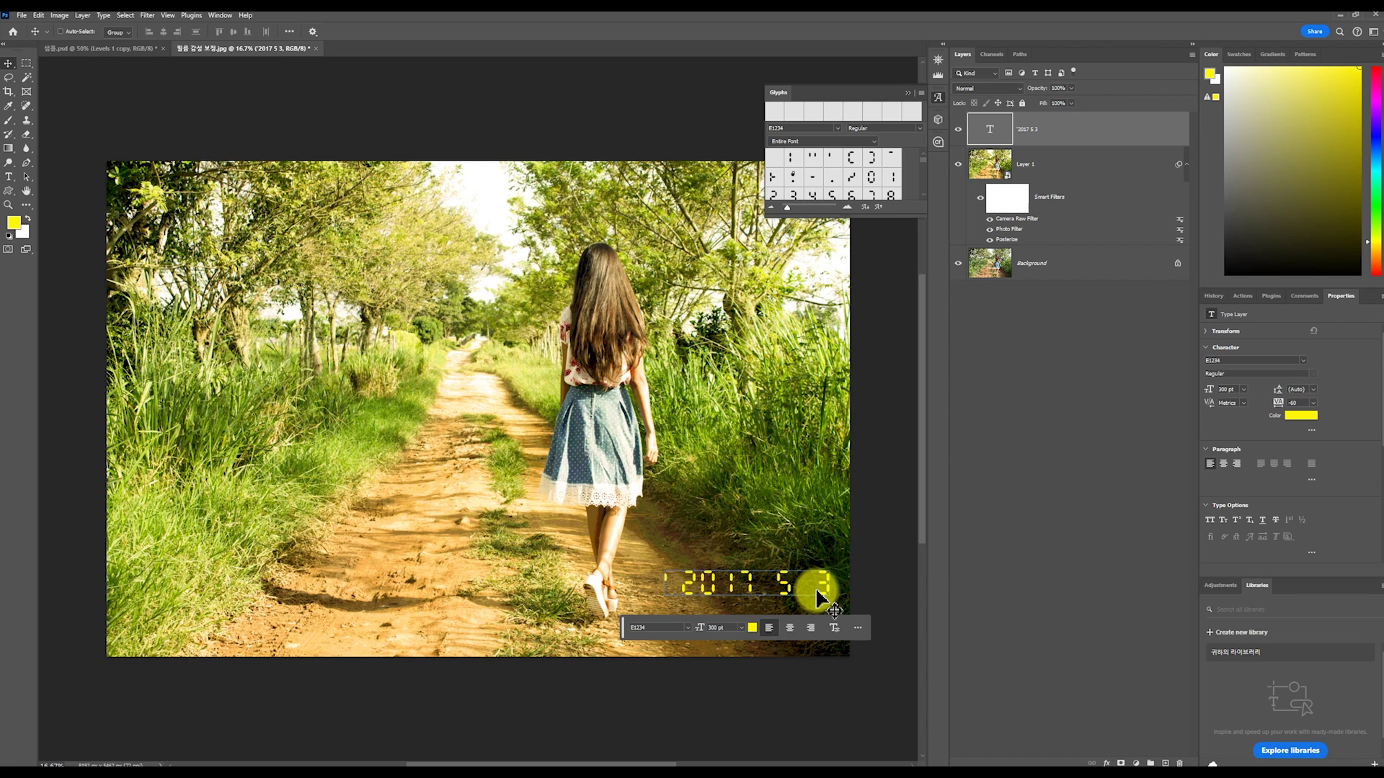
# Step: Change the date text's colour from yellow to orange, using hex value f4923a
pyautogui.click(1299, 416)
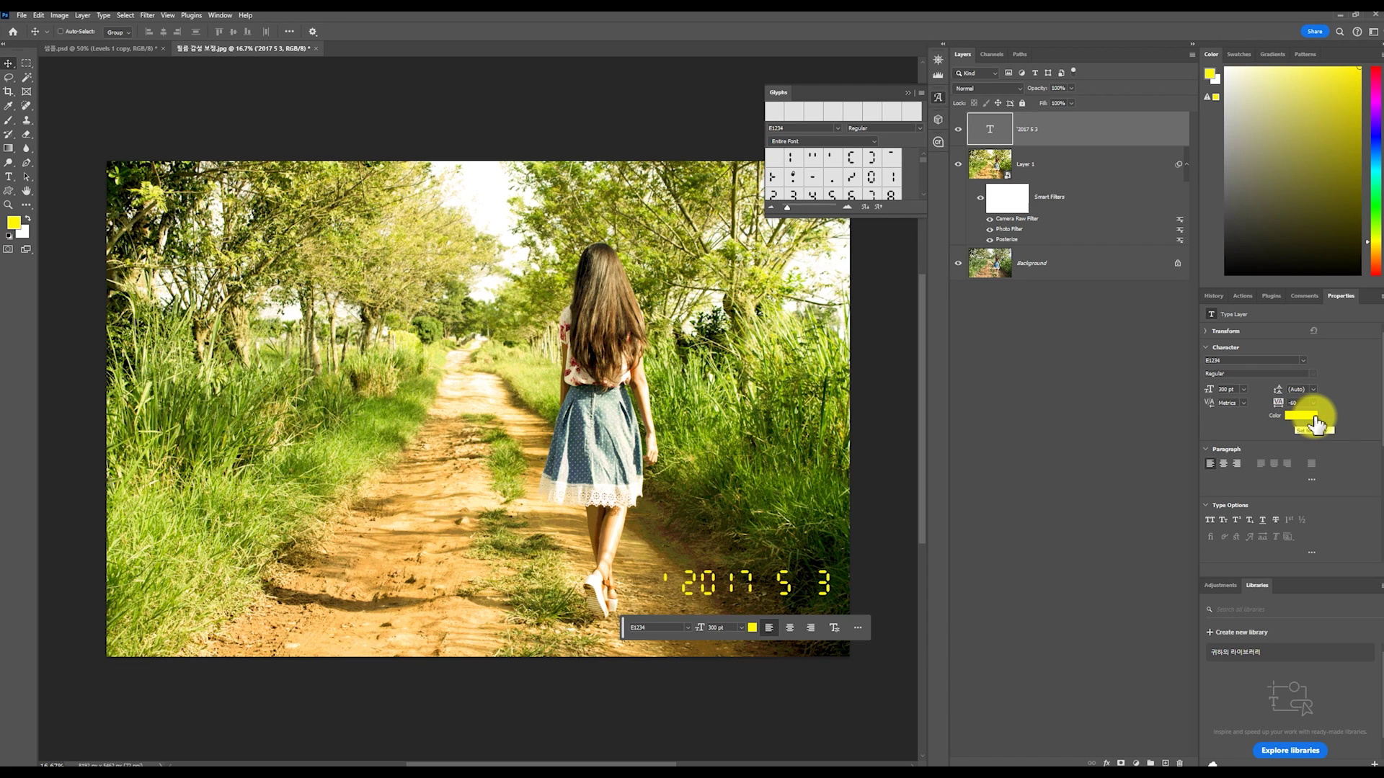
pyautogui.click(1304, 421)
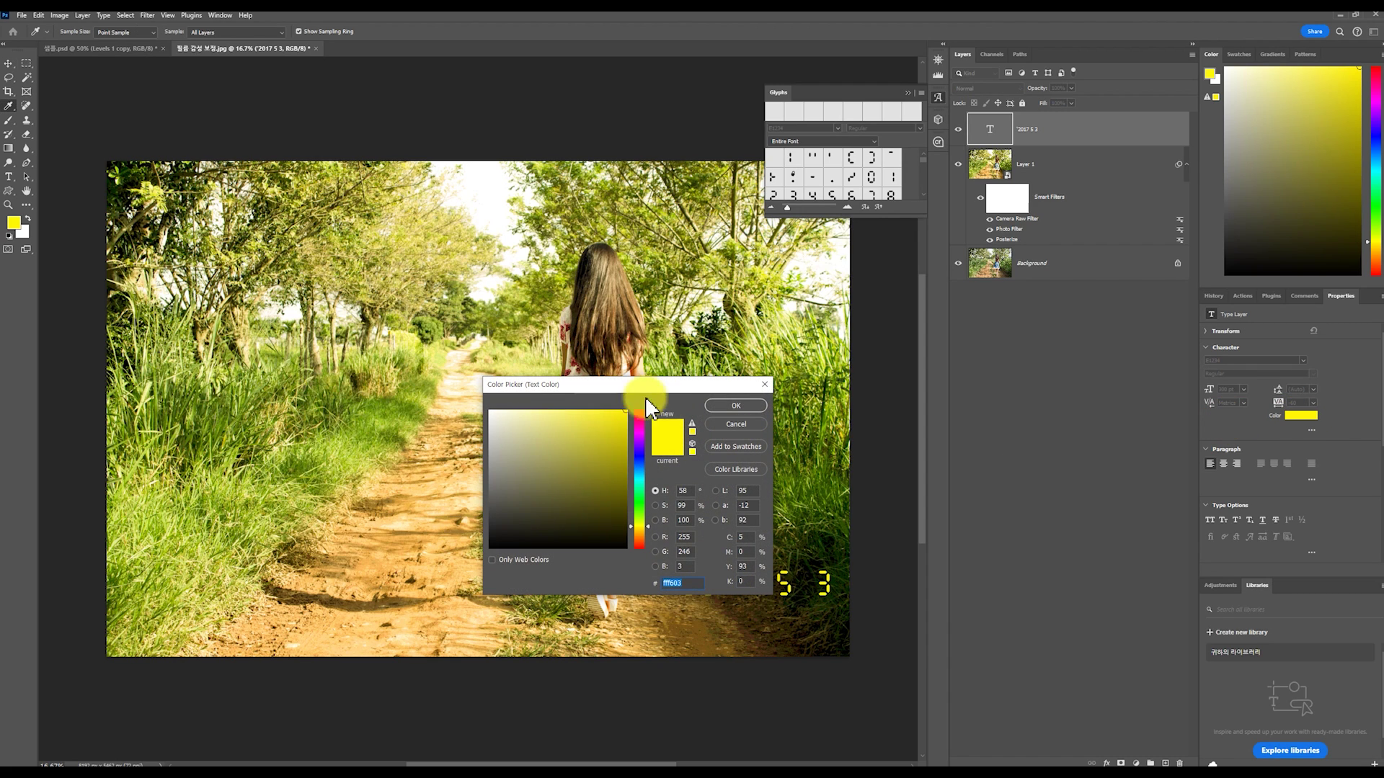
pyautogui.moveTo(608, 385); pyautogui.dragTo(583, 334)
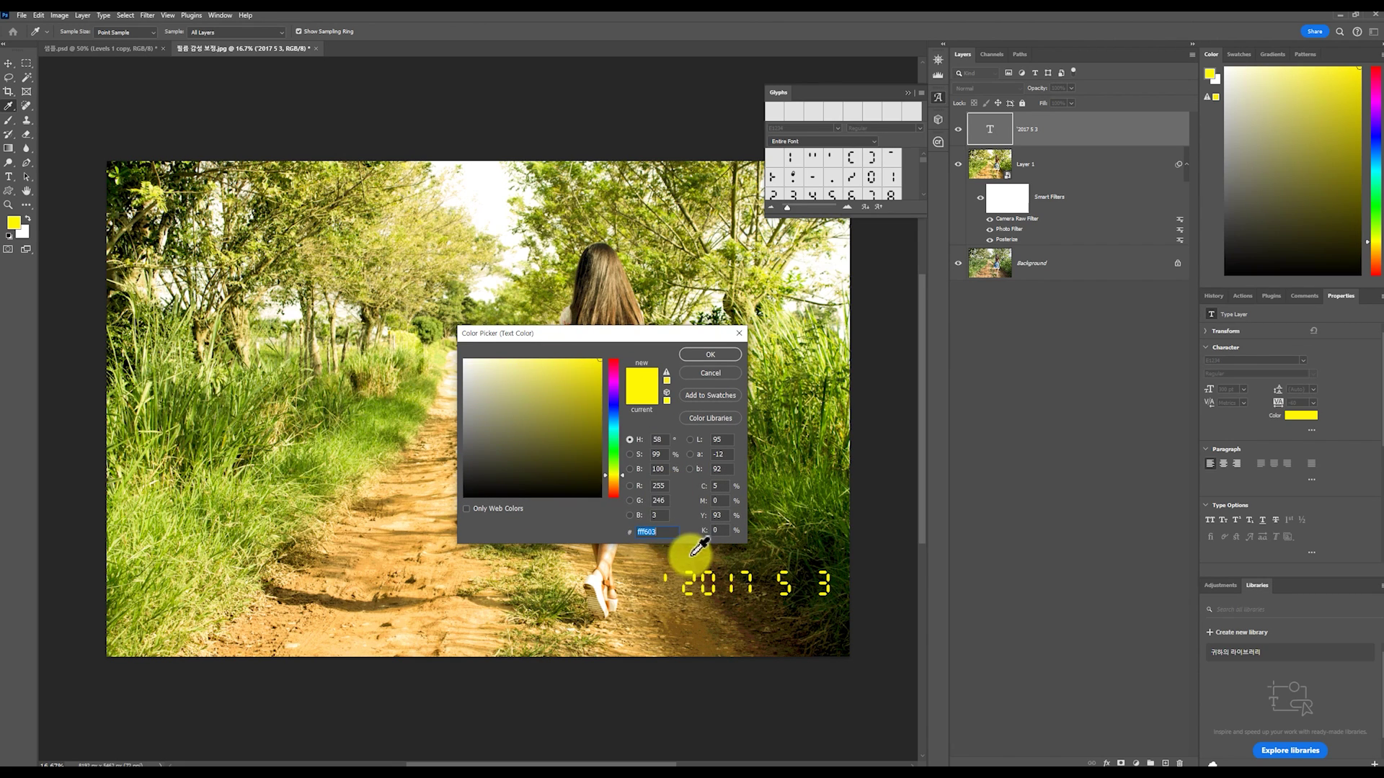
pyautogui.click(613, 486)
pyautogui.moveTo(584, 373); pyautogui.dragTo(593, 362)
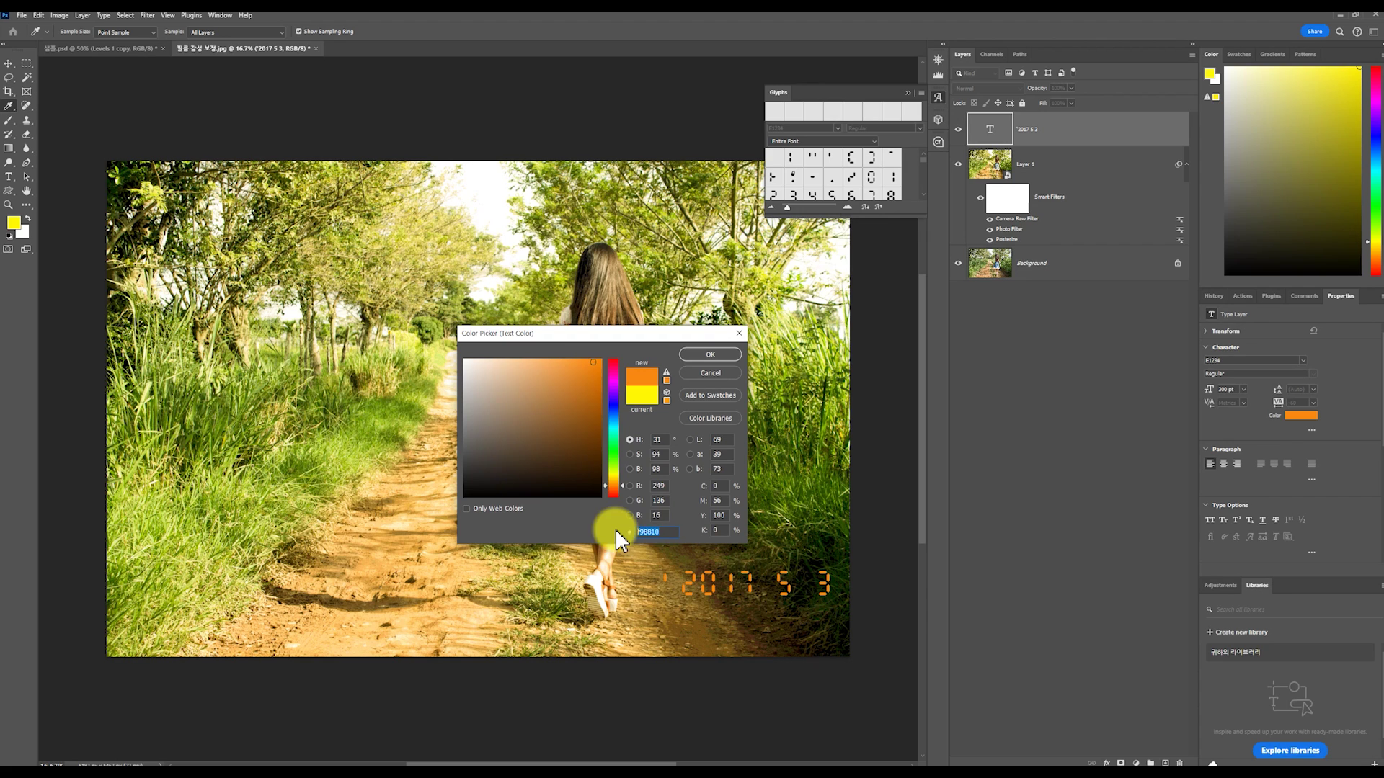
pyautogui.write('f4')
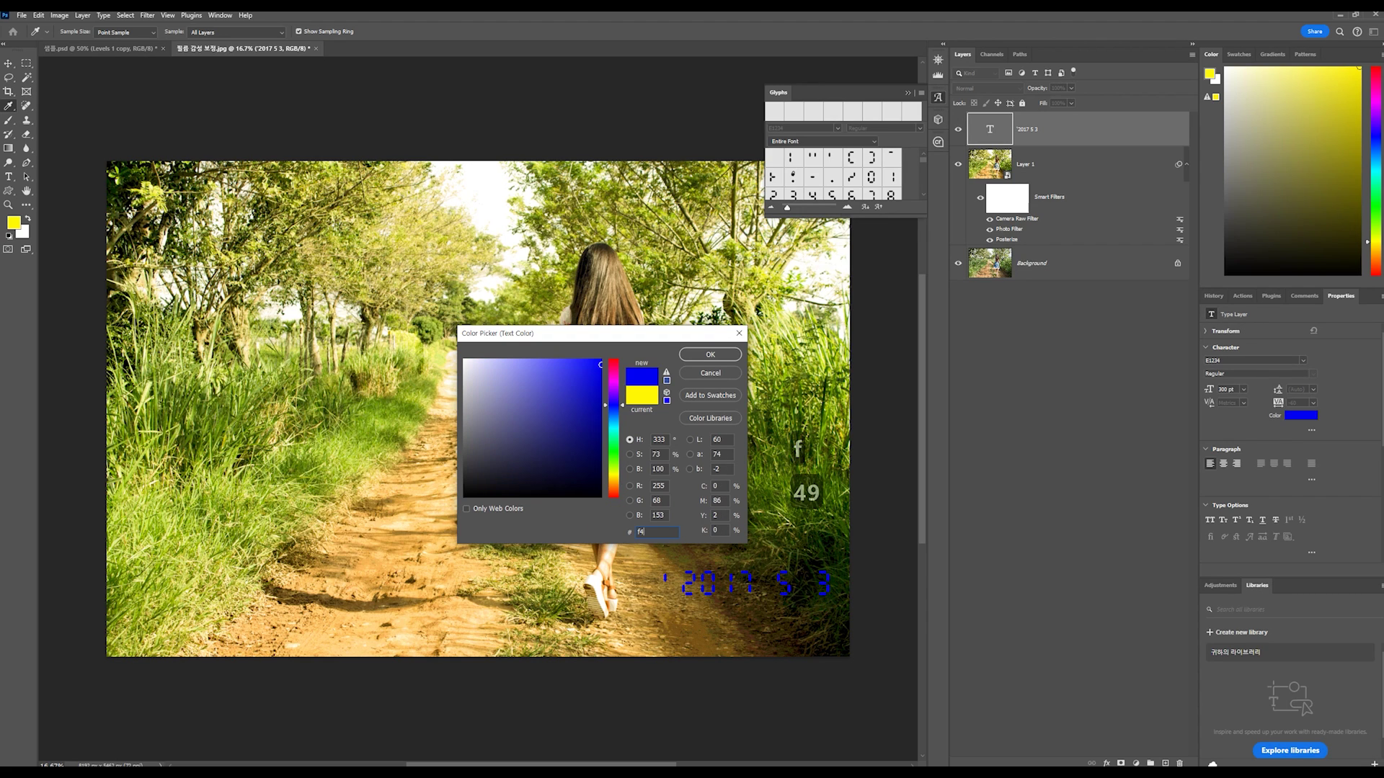
pyautogui.write('923a')
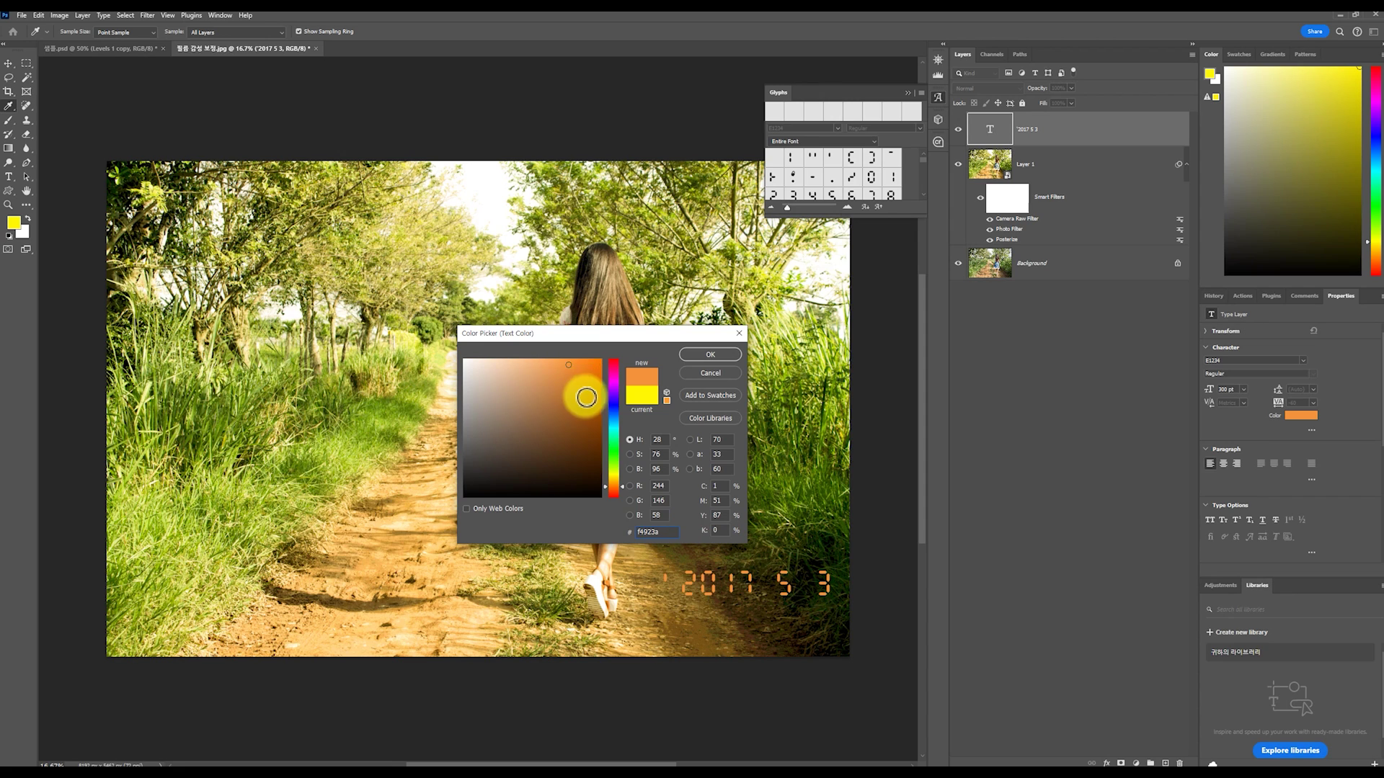
pyautogui.click(714, 354)
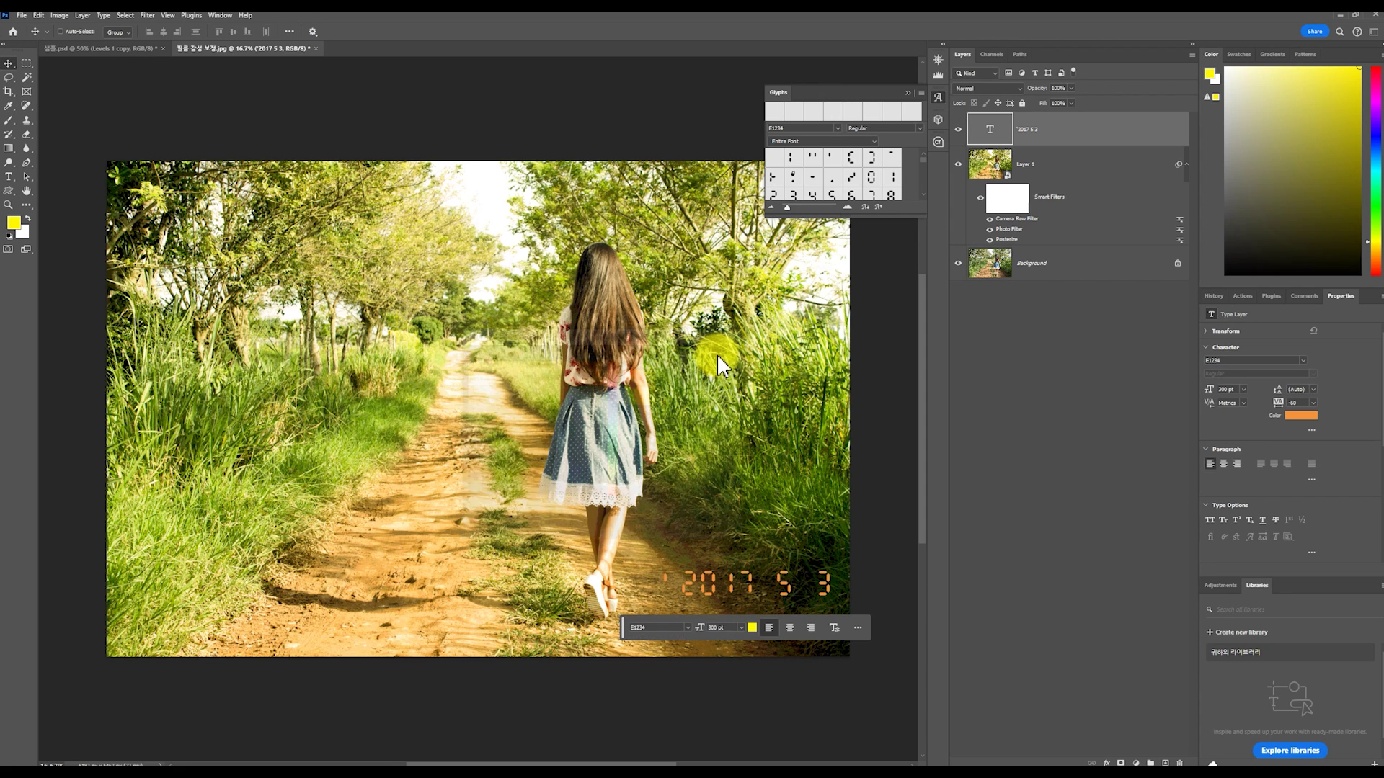
# Step: Add an Outer Glow effect to the date text in Screen blend mode with glow colour 923903
pyautogui.click(1107, 763)
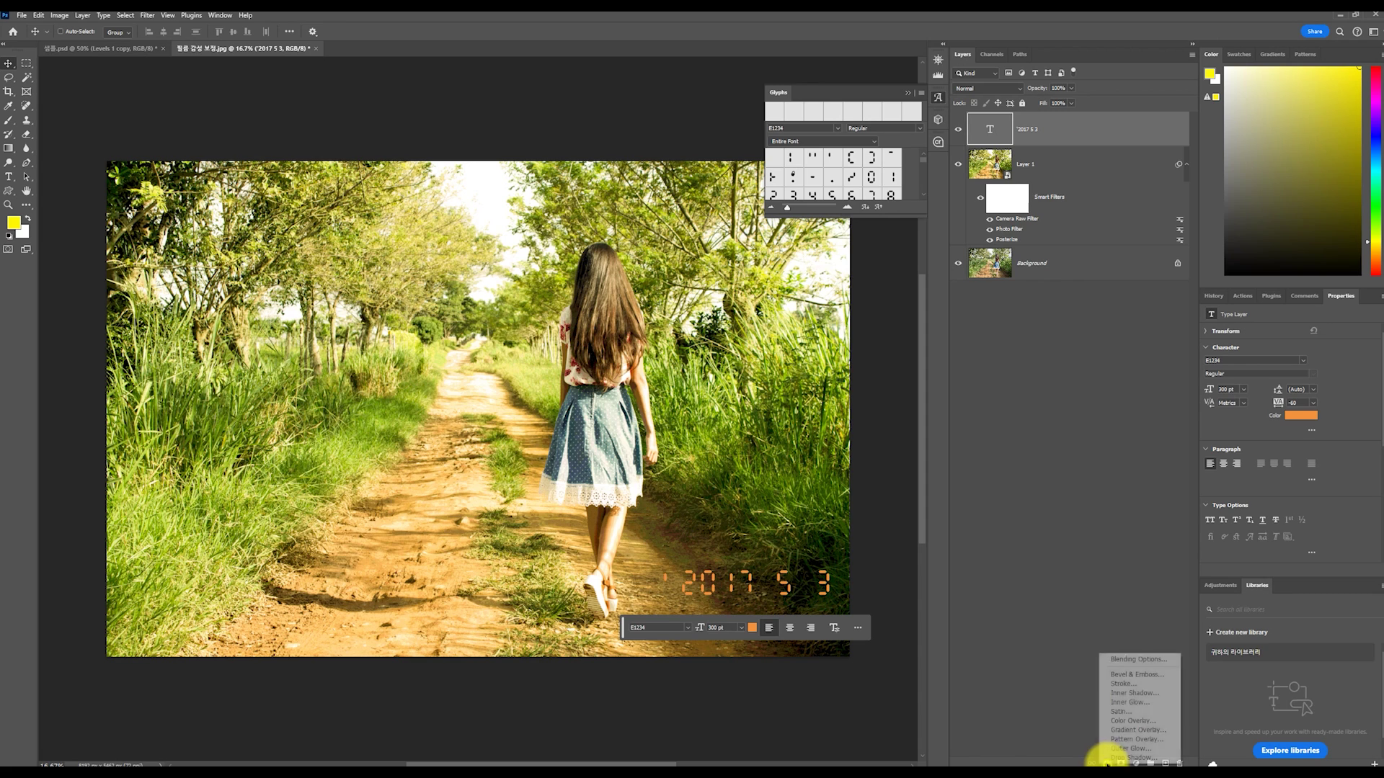
pyautogui.click(1162, 750)
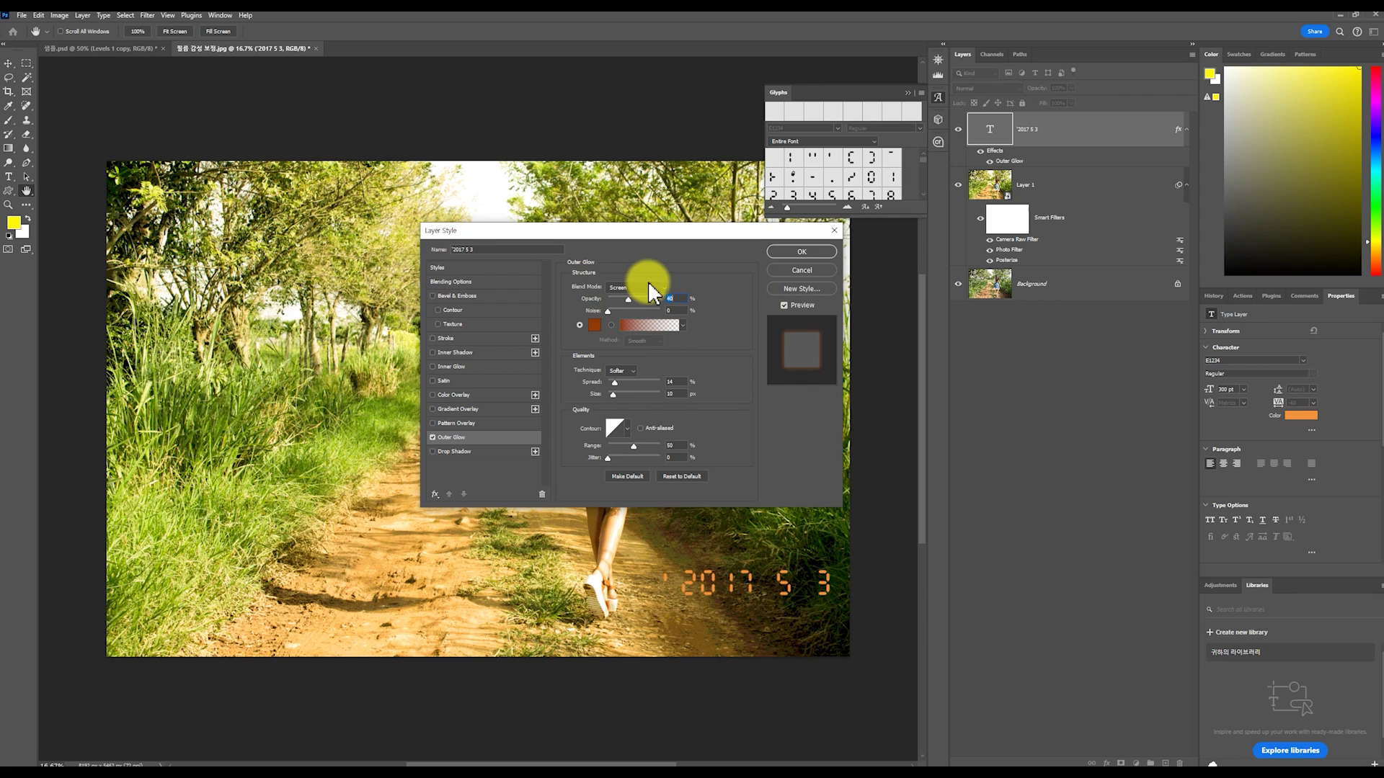
pyautogui.click(667, 384)
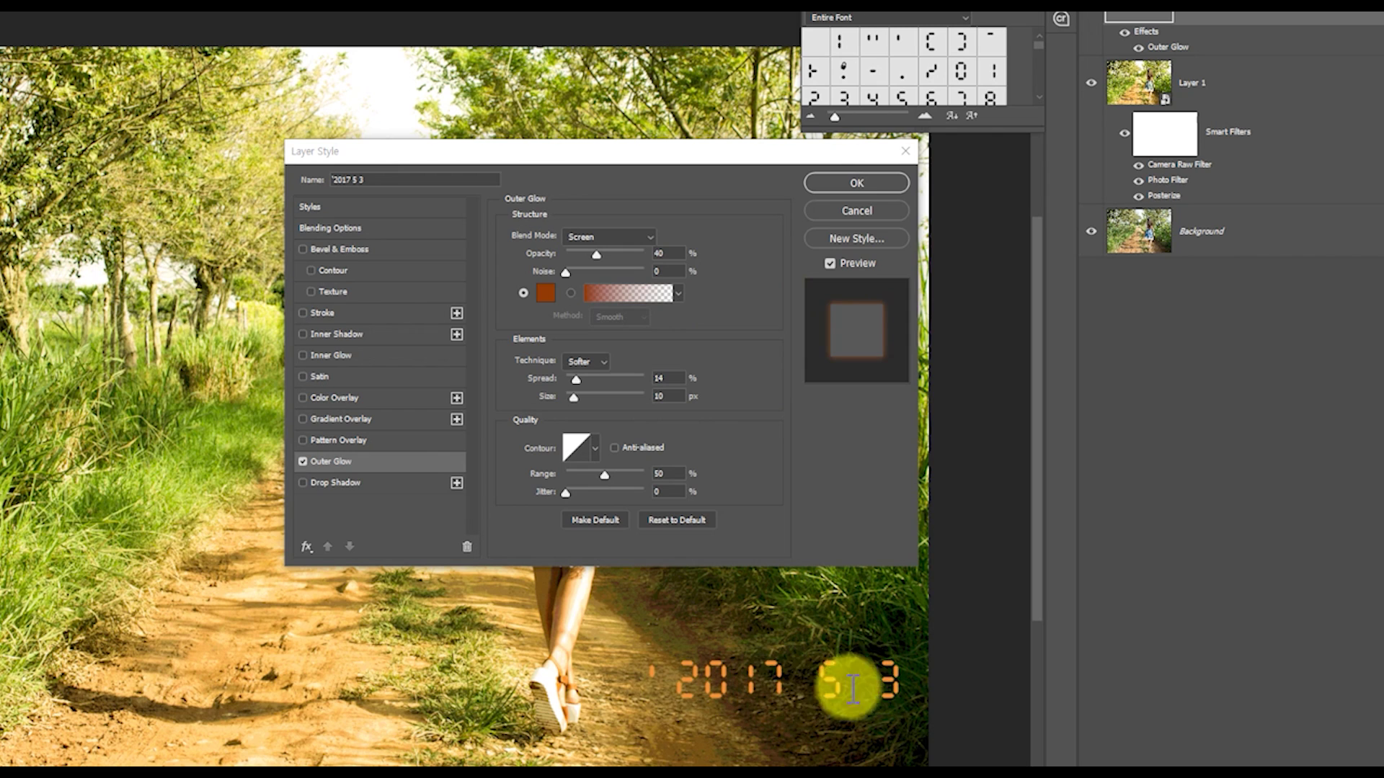
pyautogui.click(546, 296)
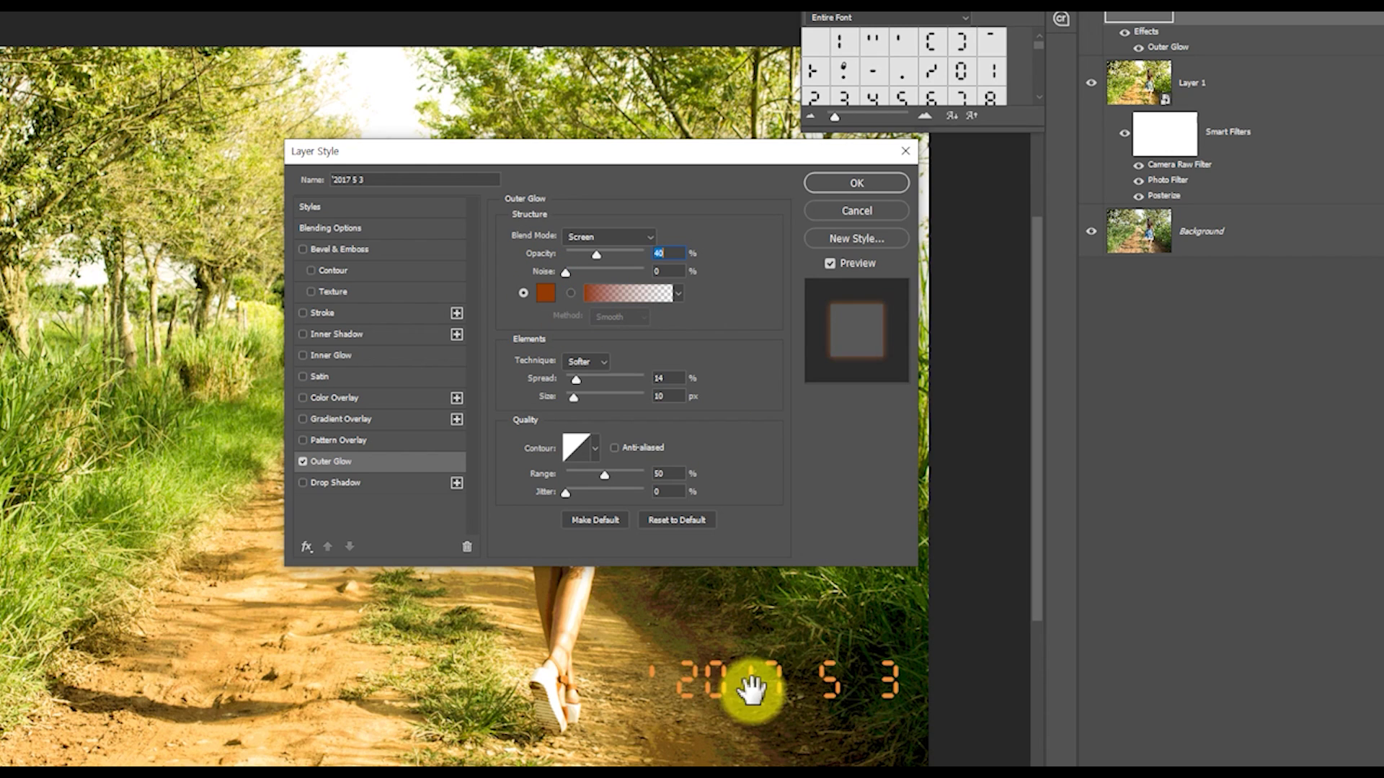
pyautogui.click(549, 301)
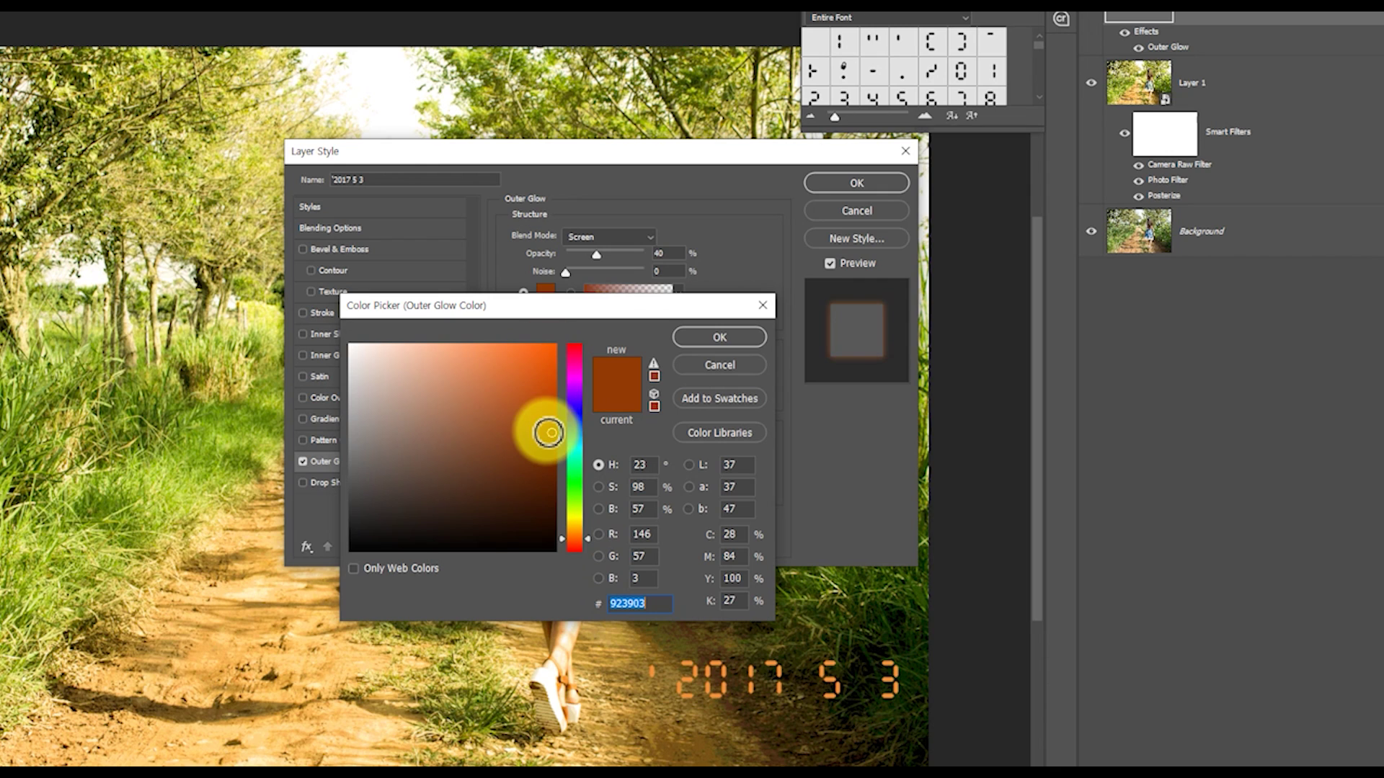
pyautogui.click(737, 338)
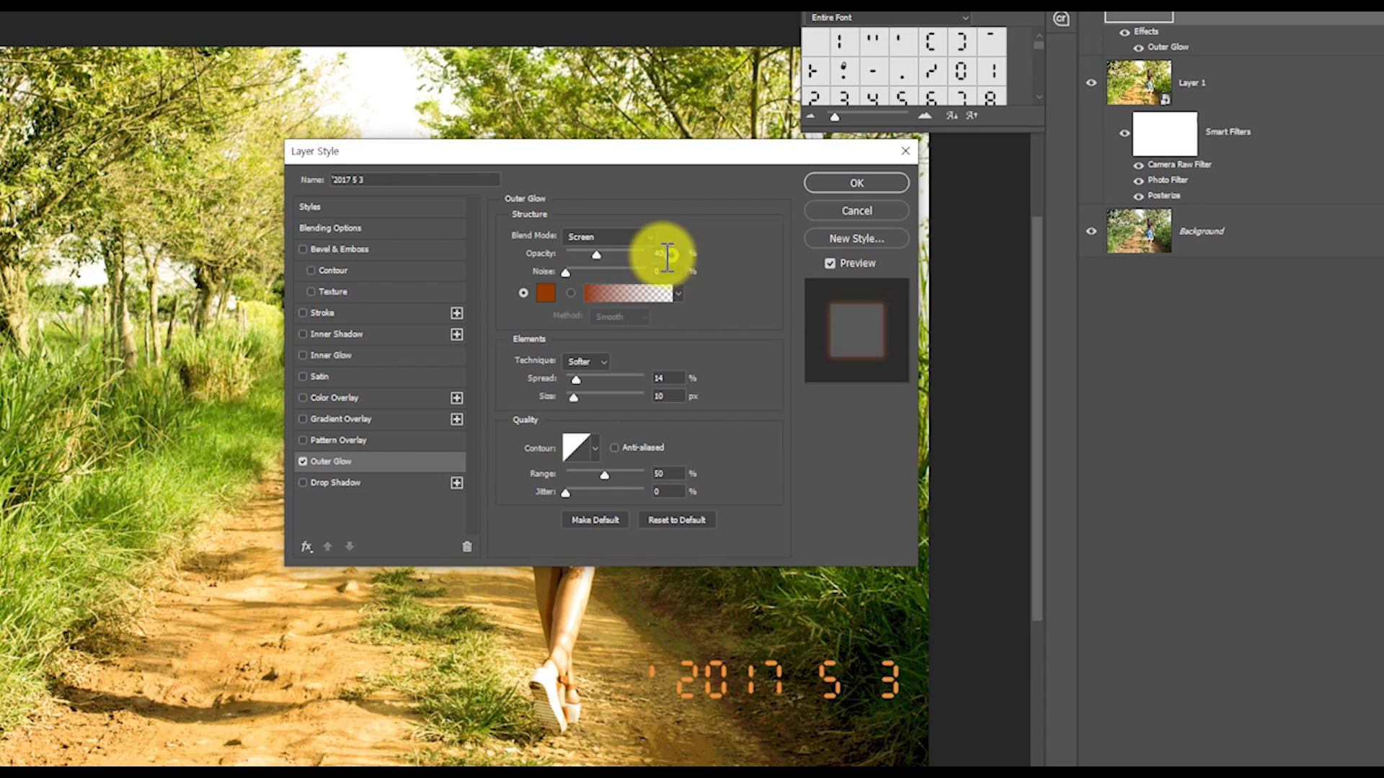
# Step: Set the outer glow to 40% opacity with the Softer technique, 14% spread and 10 px size, and apply the layer style
pyautogui.click(609, 254)
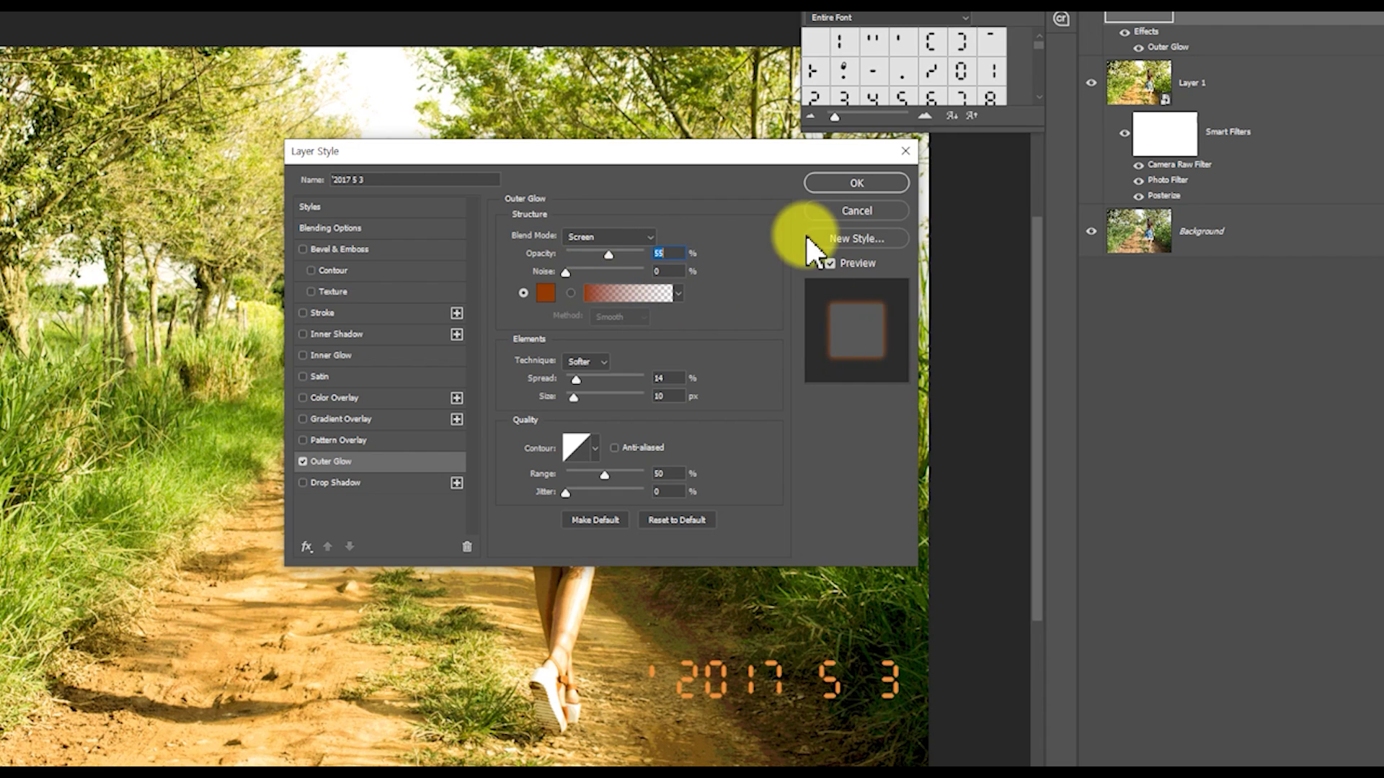
pyautogui.write('40')
pyautogui.click(591, 362)
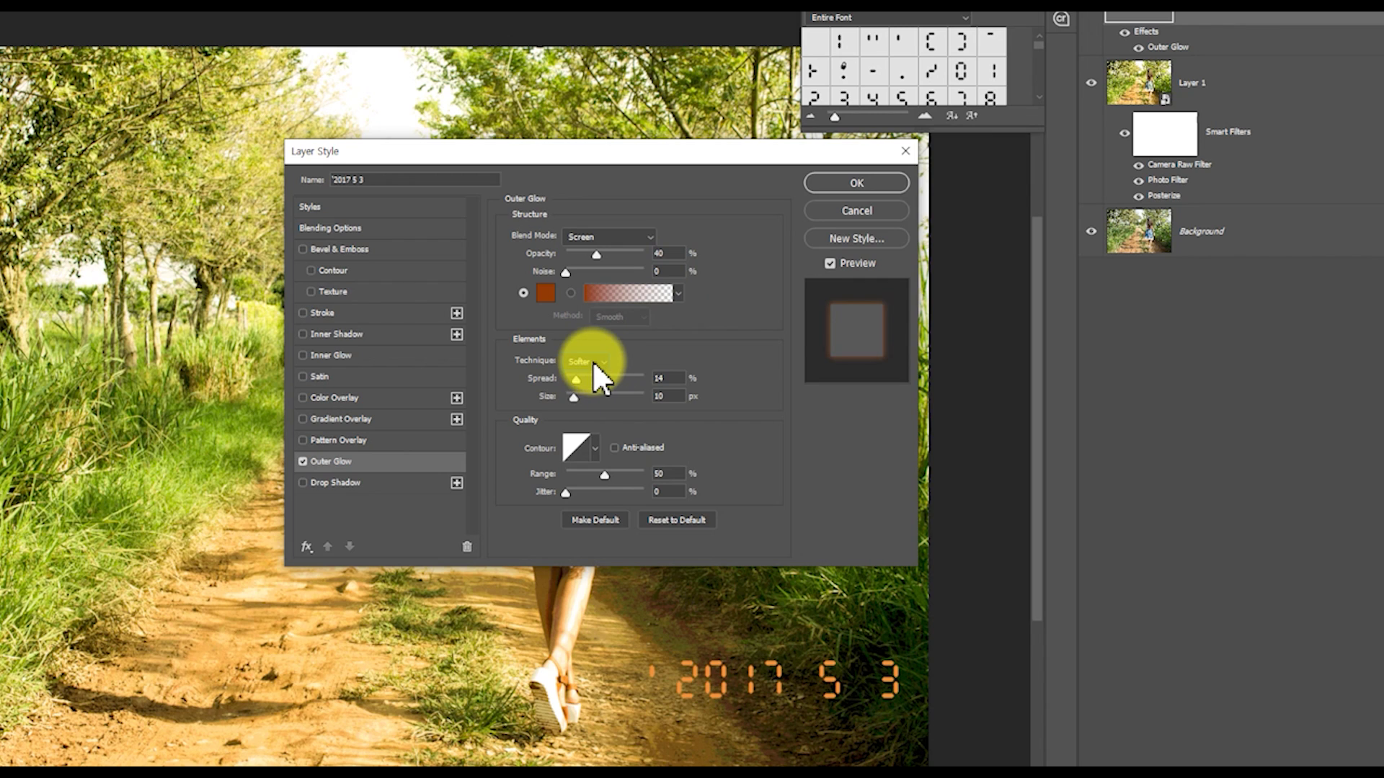
pyautogui.hotkey('ctrl', 'z')
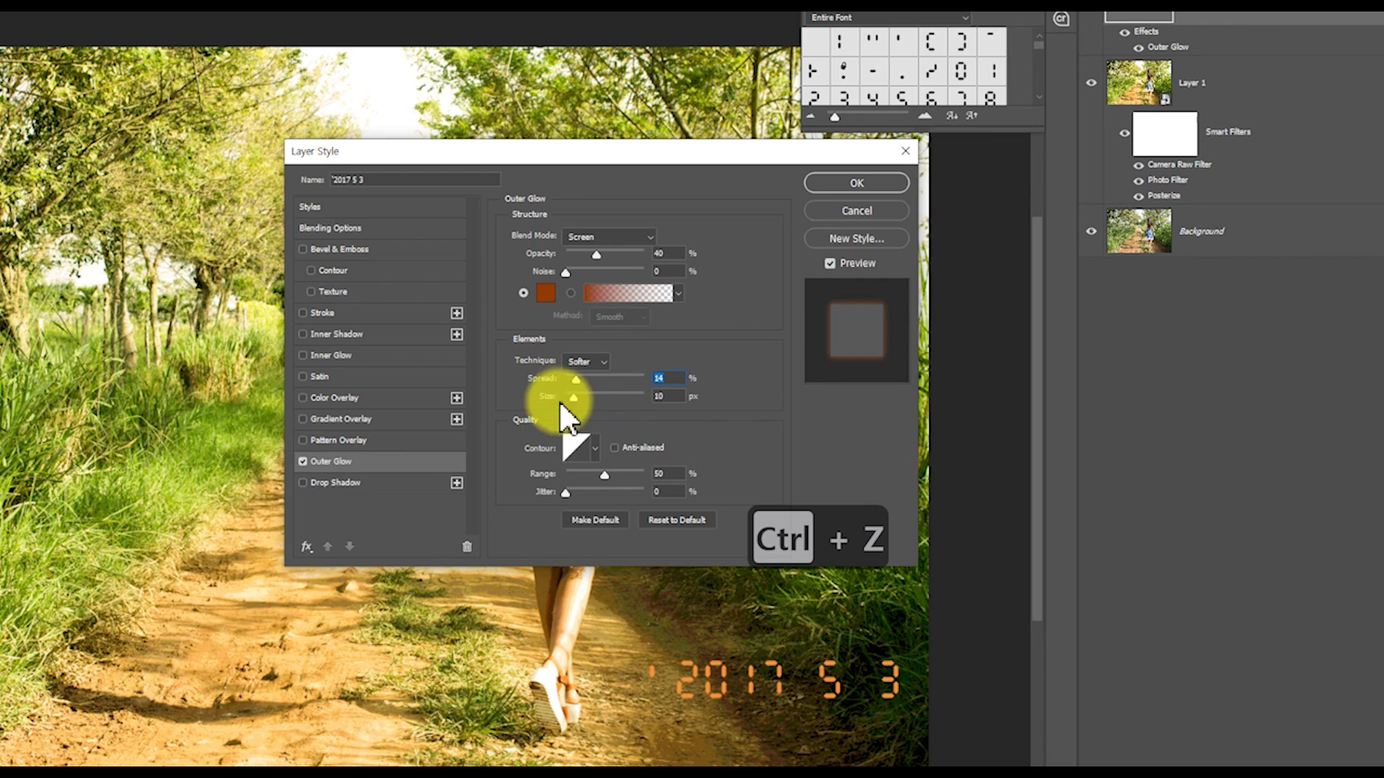
pyautogui.click(593, 447)
pyautogui.click(573, 487)
pyautogui.click(495, 486)
pyautogui.click(635, 436)
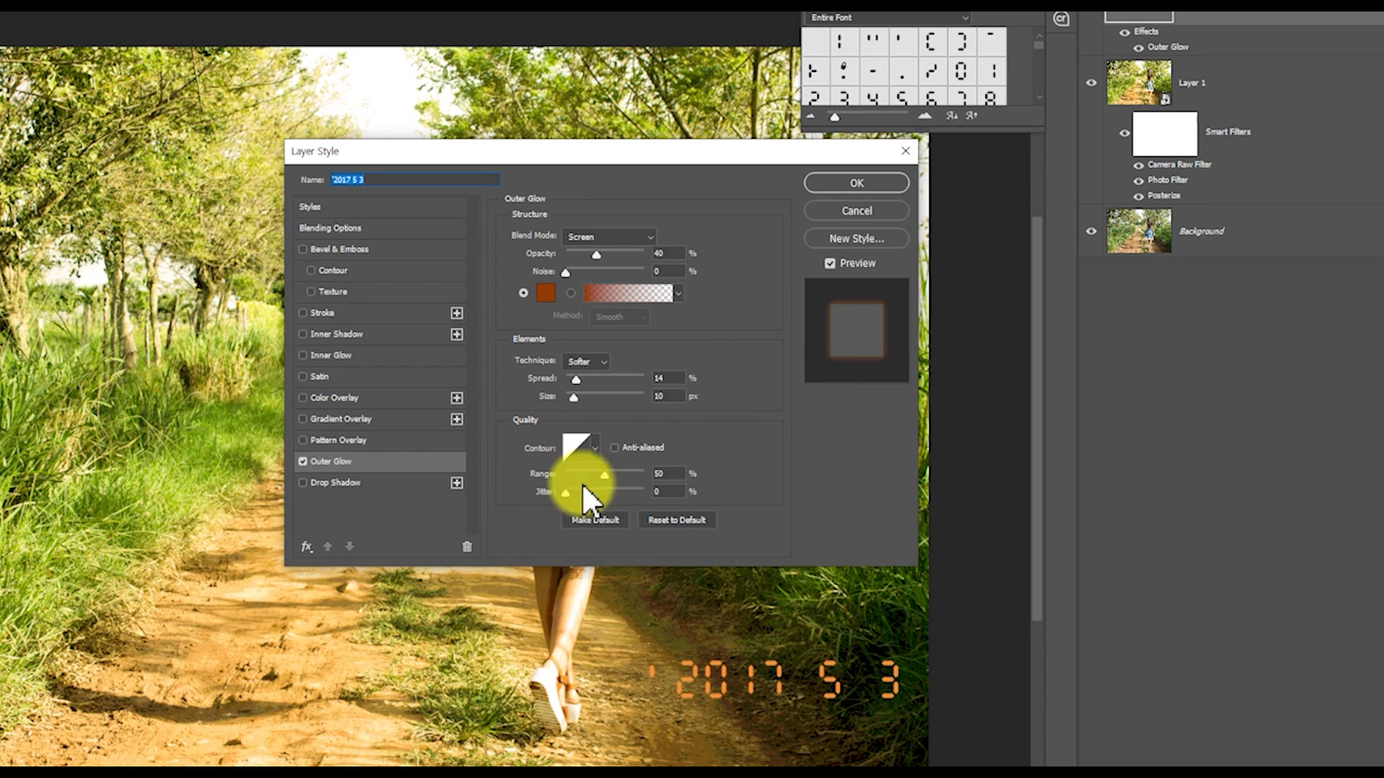
pyautogui.click(841, 180)
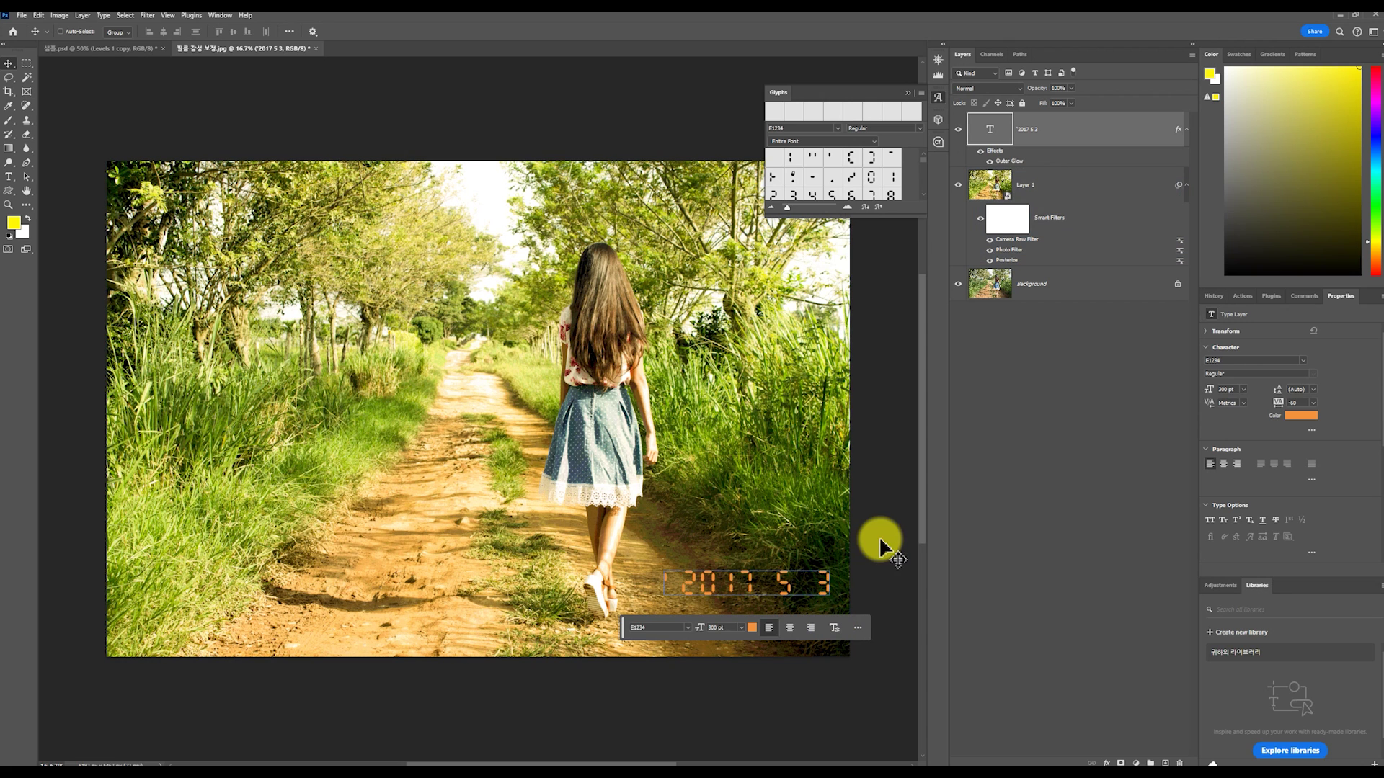
# Step: Scale the date text down slightly and move it closer to the photo's lower-right corner
pyautogui.keyDown('ctrl'); pyautogui.click(829, 588); pyautogui.keyUp('ctrl')
pyautogui.hotkey('ctrl', 't')
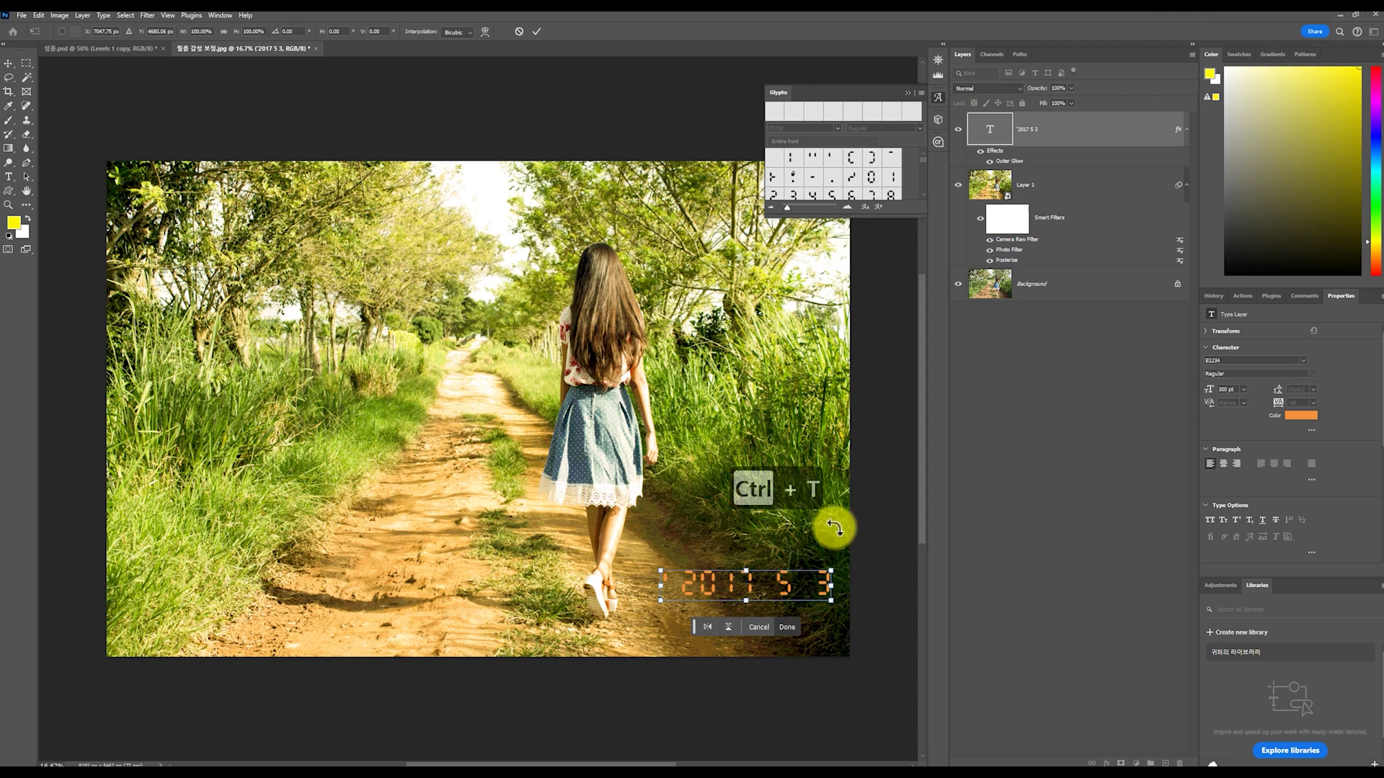
pyautogui.moveTo(811, 583); pyautogui.dragTo(778, 622)
pyautogui.press('Return')
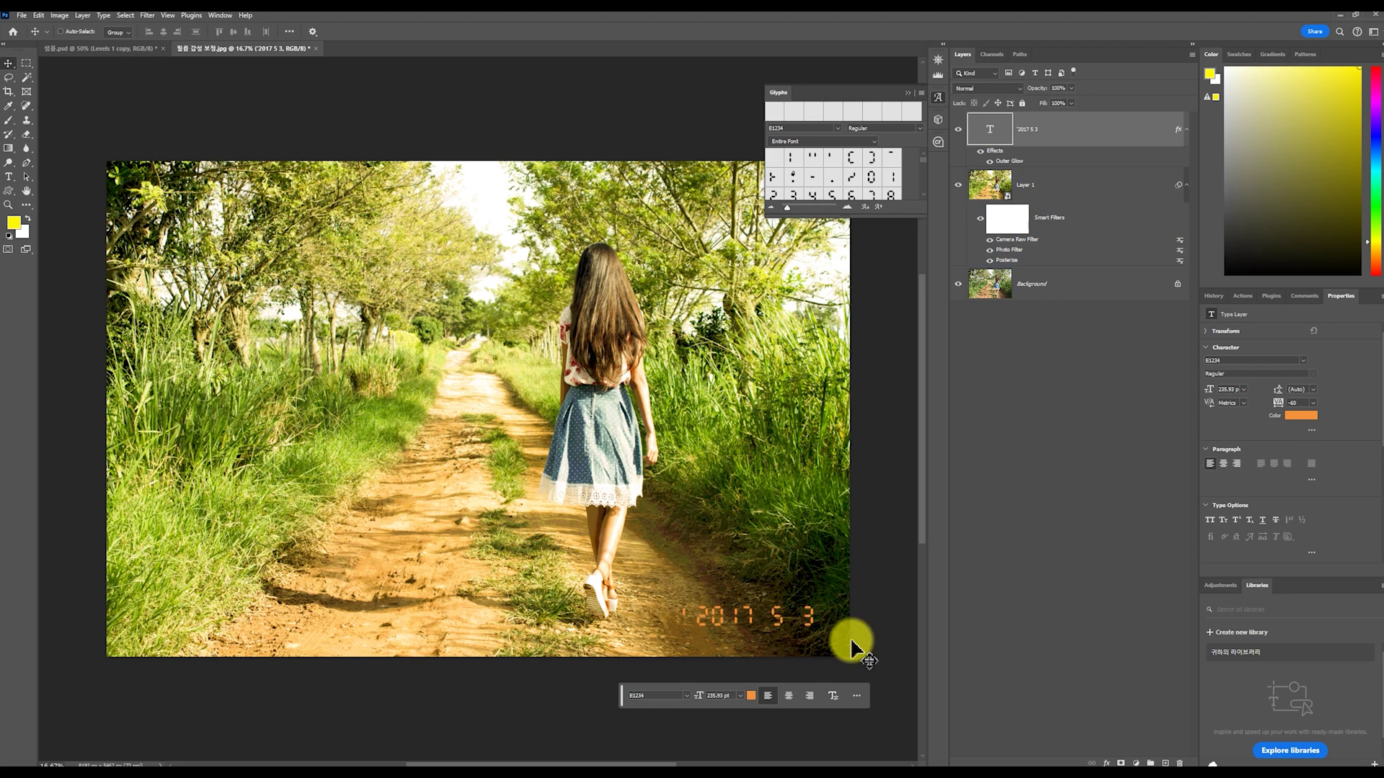
# Step: Compare the new date stamp with the one in the finished example document
pyautogui.click(140, 50)
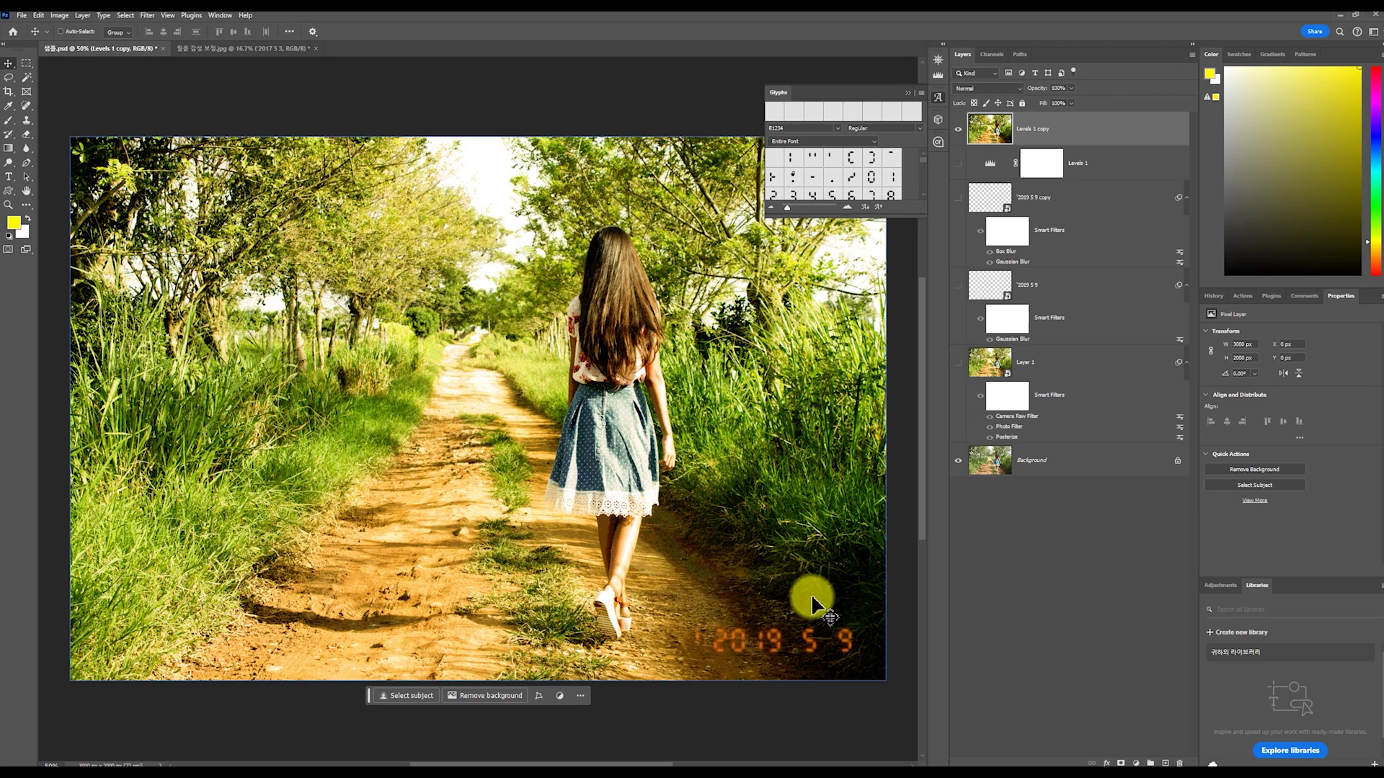
pyautogui.click(243, 48)
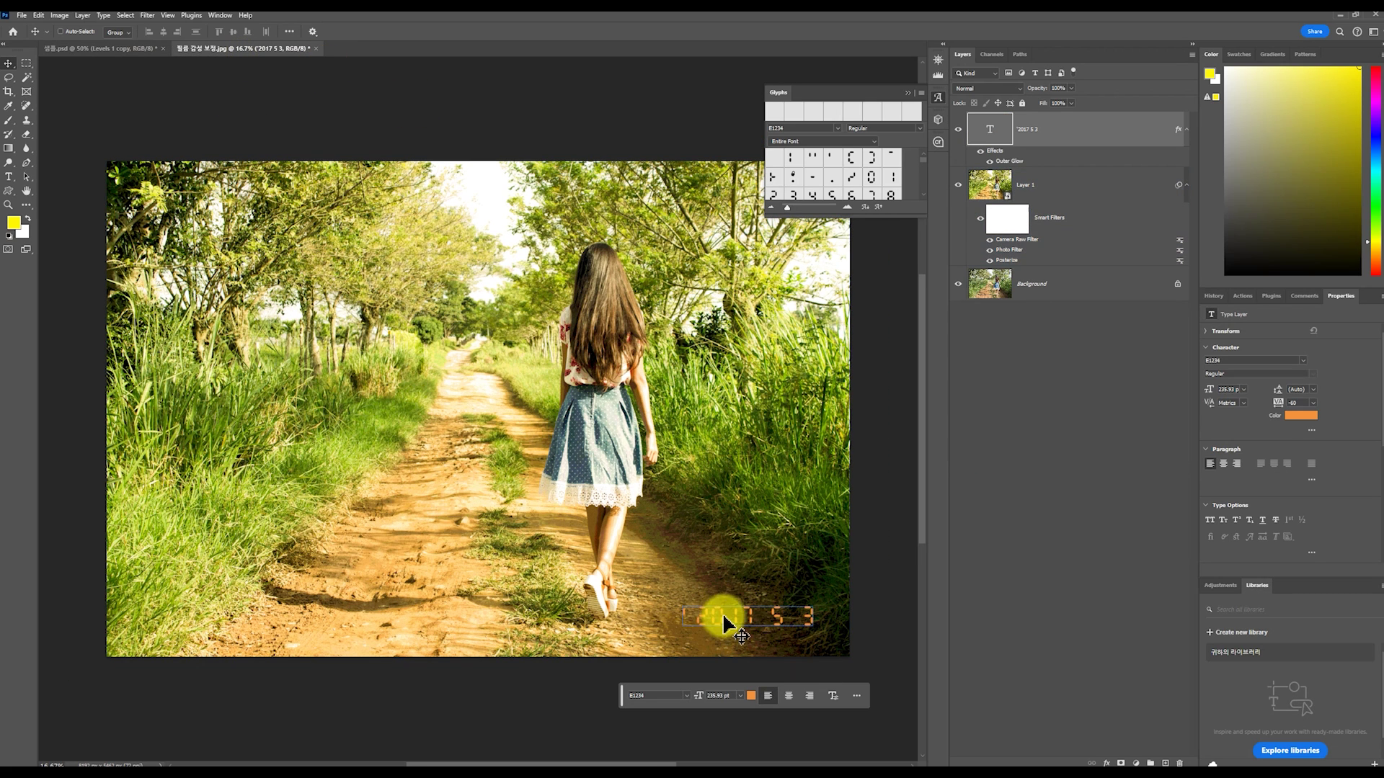
pyautogui.keyDown('ctrl'); pyautogui.click(782, 634); pyautogui.keyUp('ctrl')
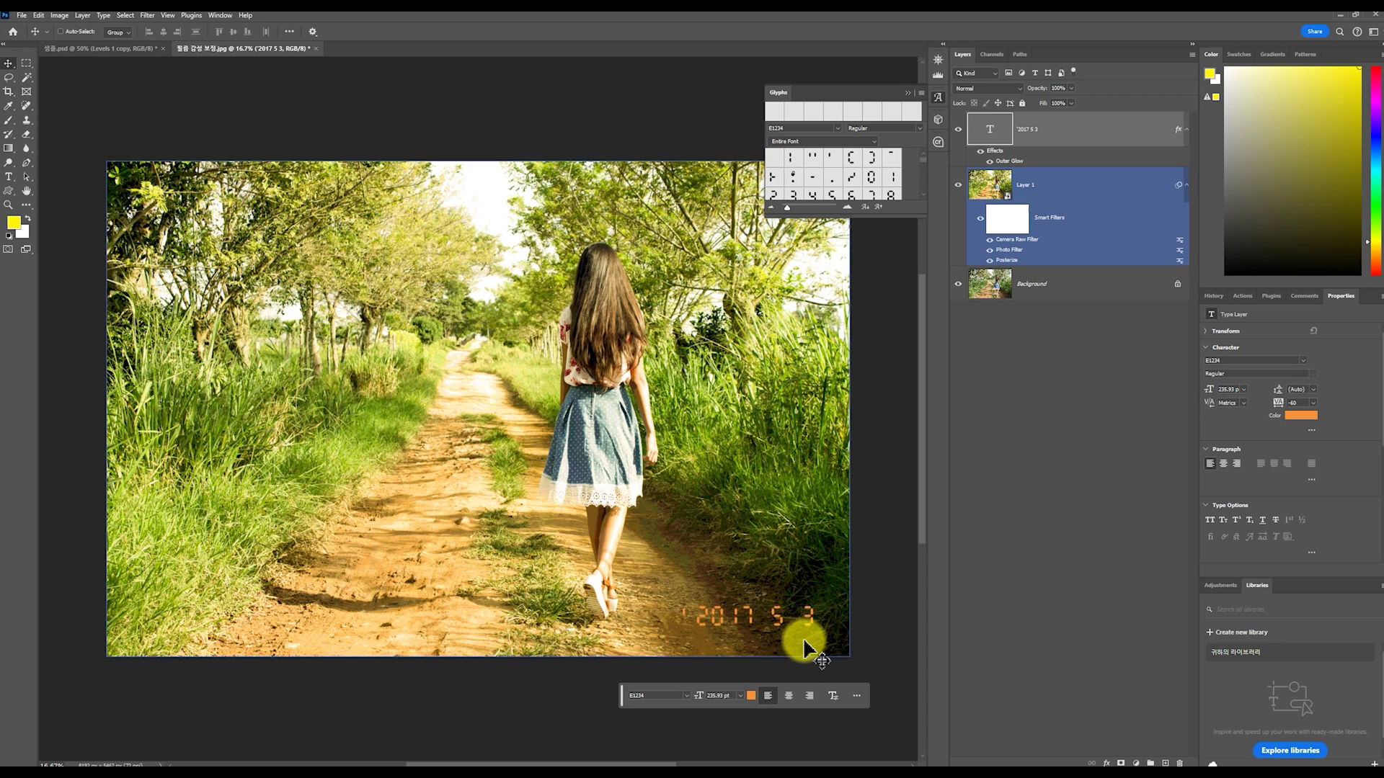
pyautogui.click(1050, 603)
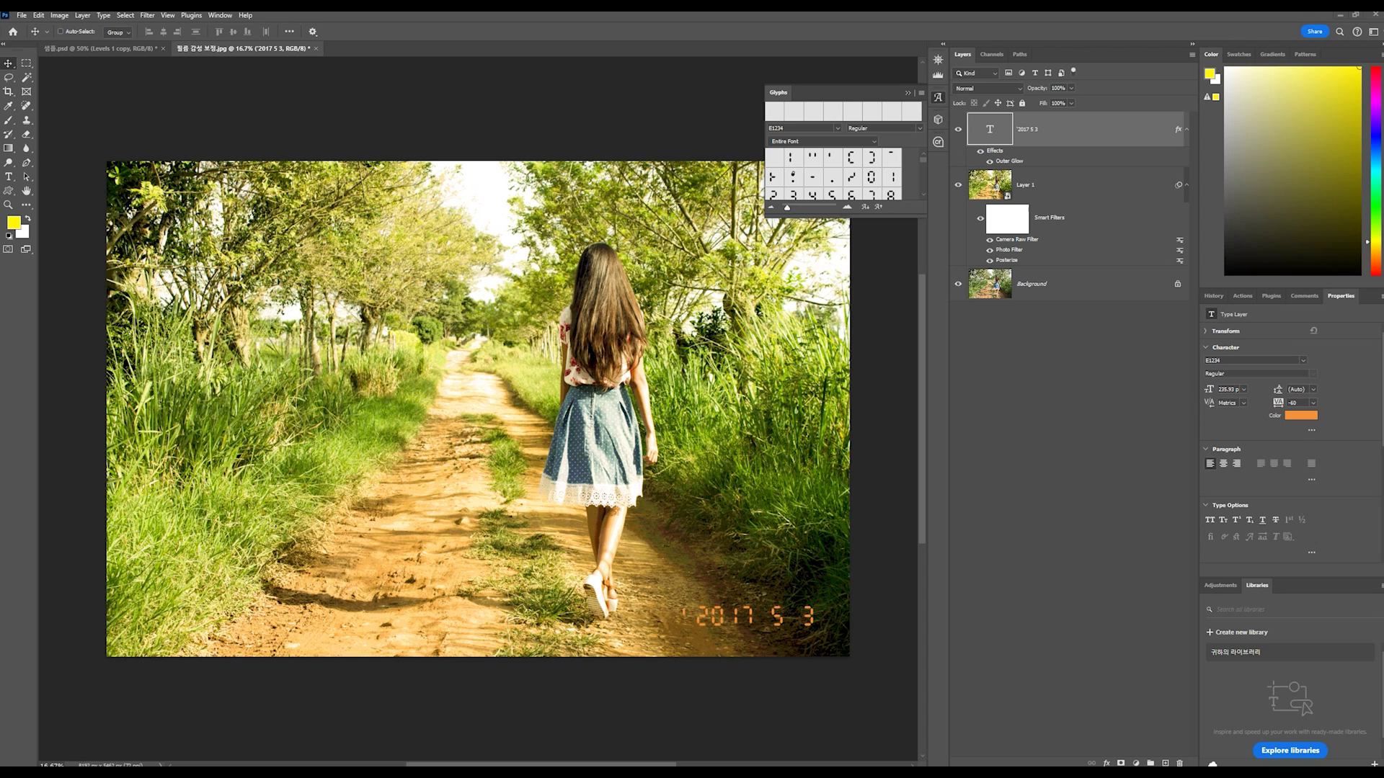
# Step: Convert the date text layer to a smart object and apply a Gaussian Blur with a 3.6-pixel radius
pyautogui.click(1078, 136)
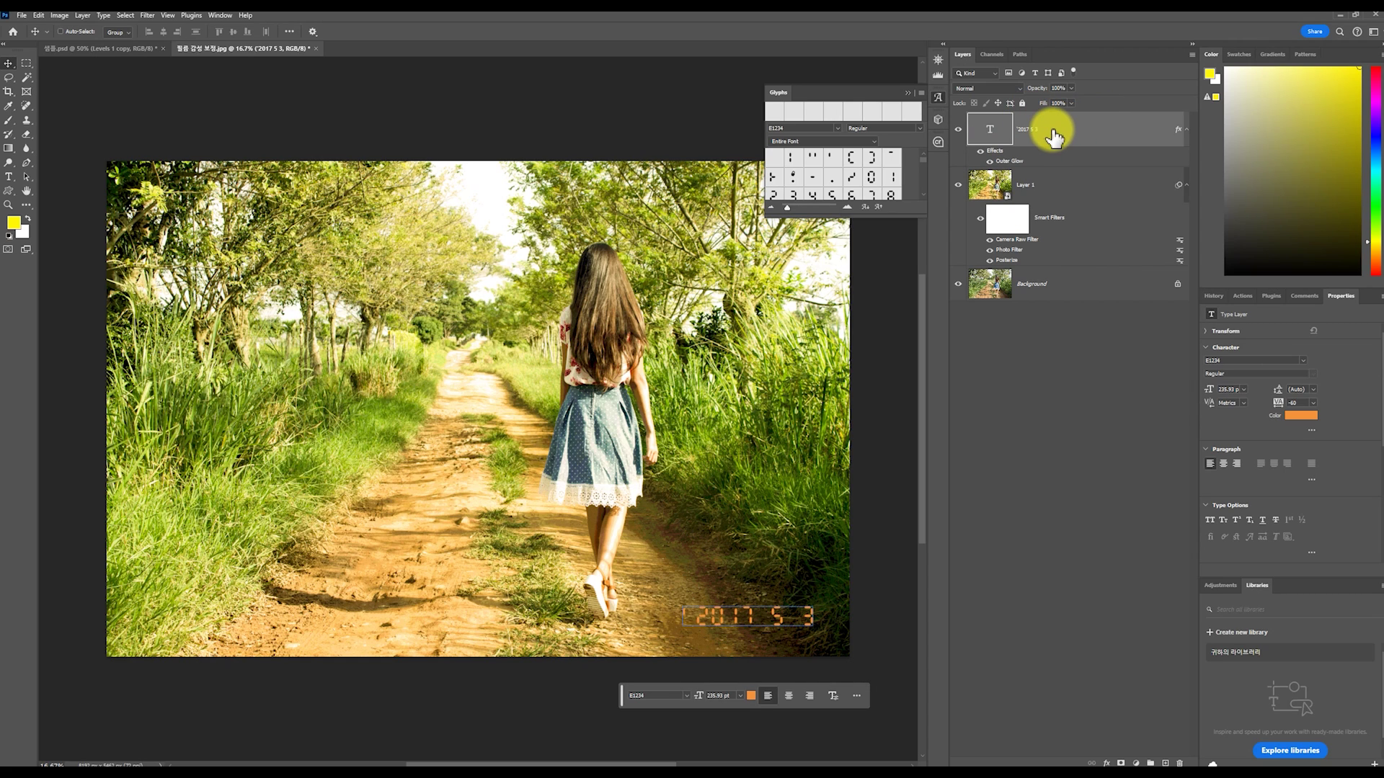
pyautogui.click(147, 16)
pyautogui.moveTo(197, 180)
pyautogui.click(317, 215)
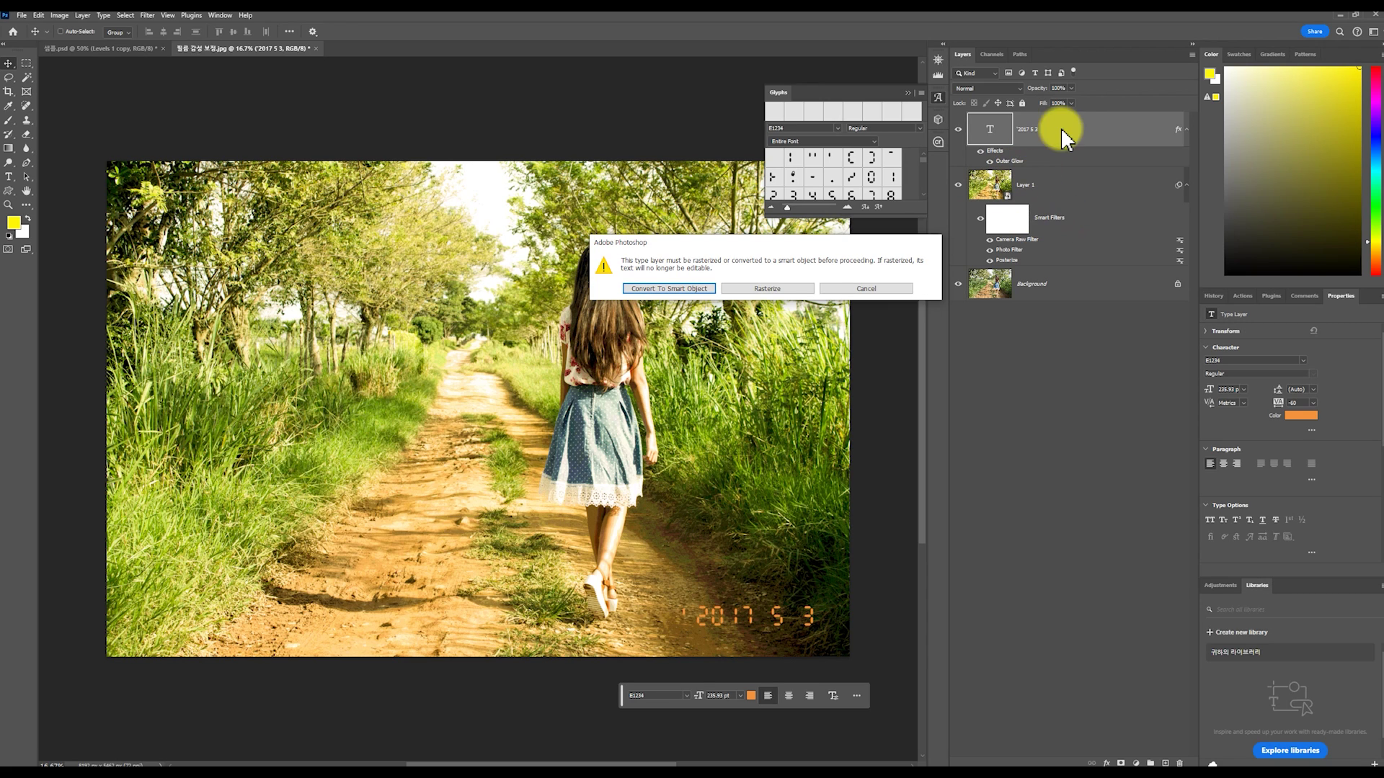
pyautogui.click(703, 297)
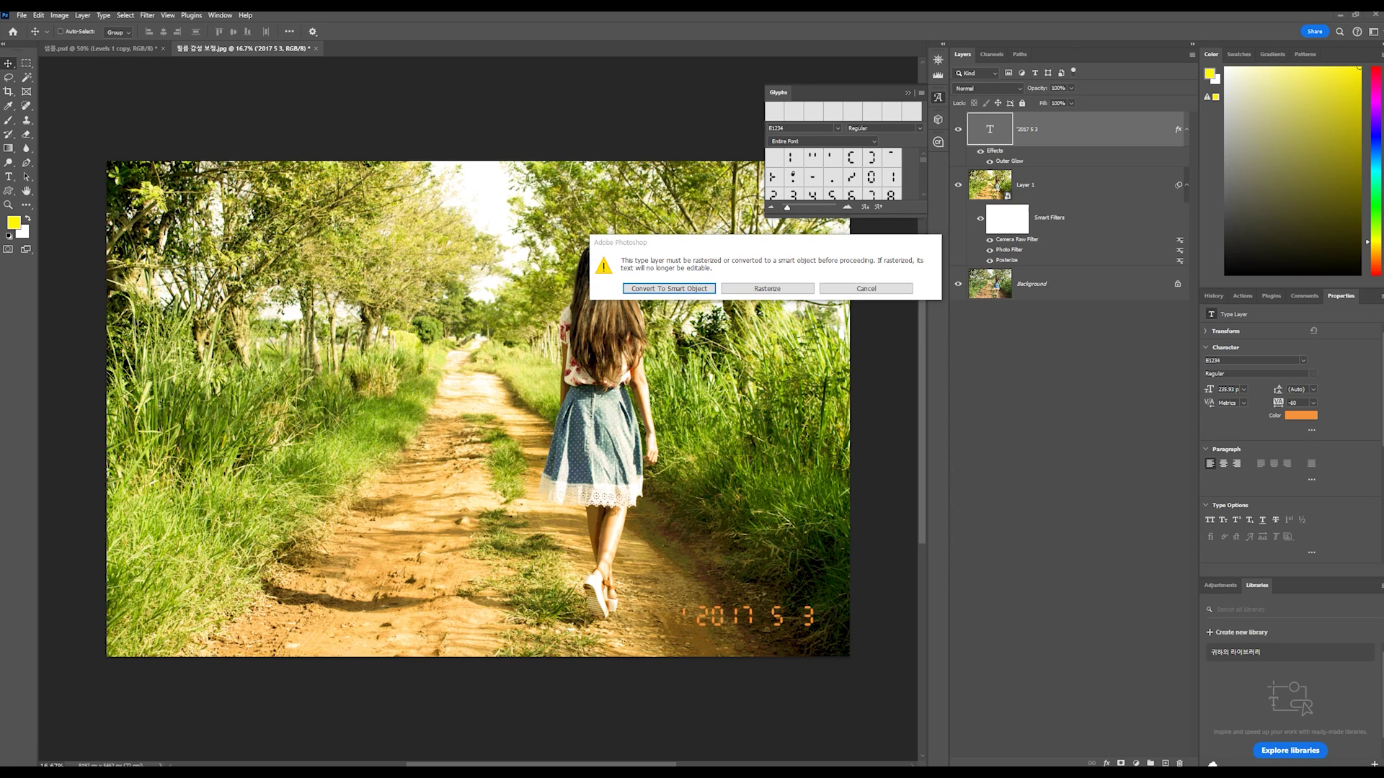
pyautogui.click(690, 289)
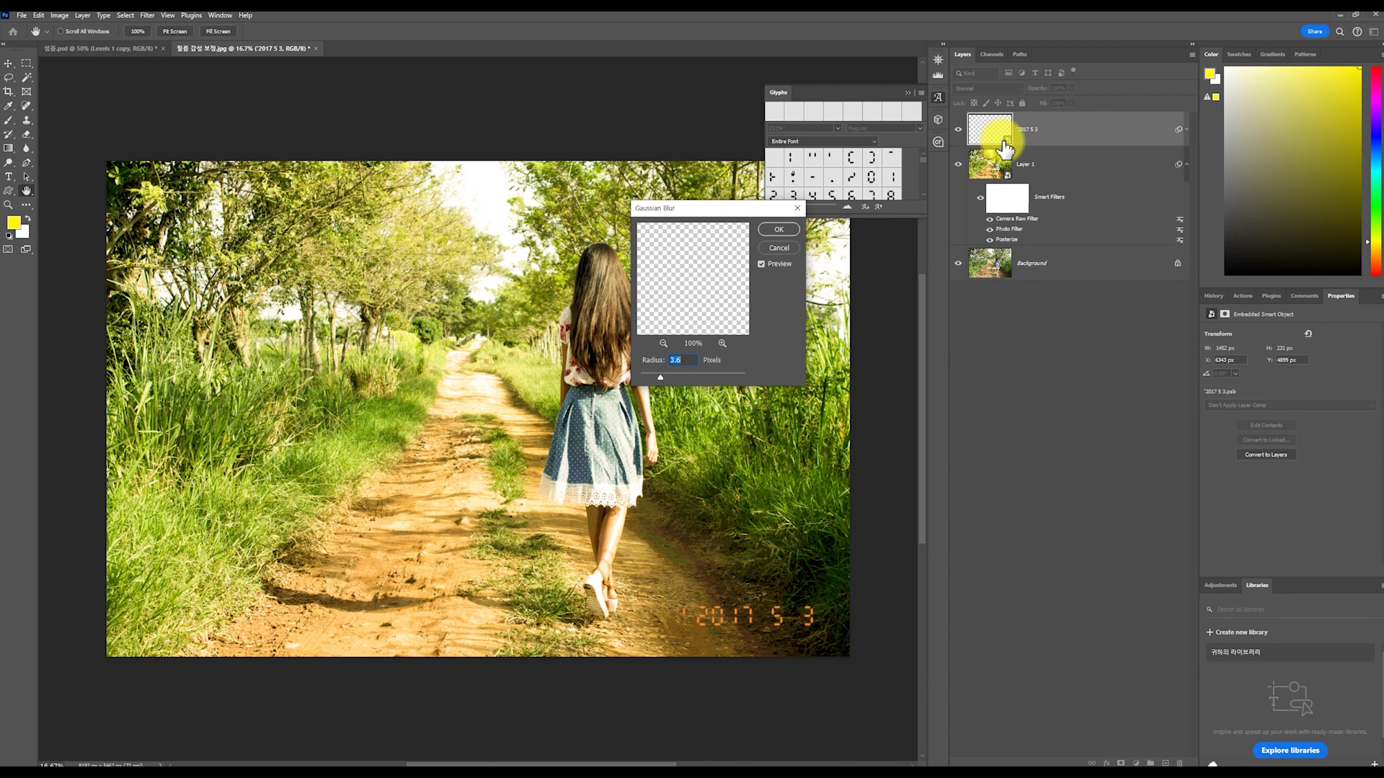
pyautogui.moveTo(702, 209); pyautogui.dragTo(714, 228)
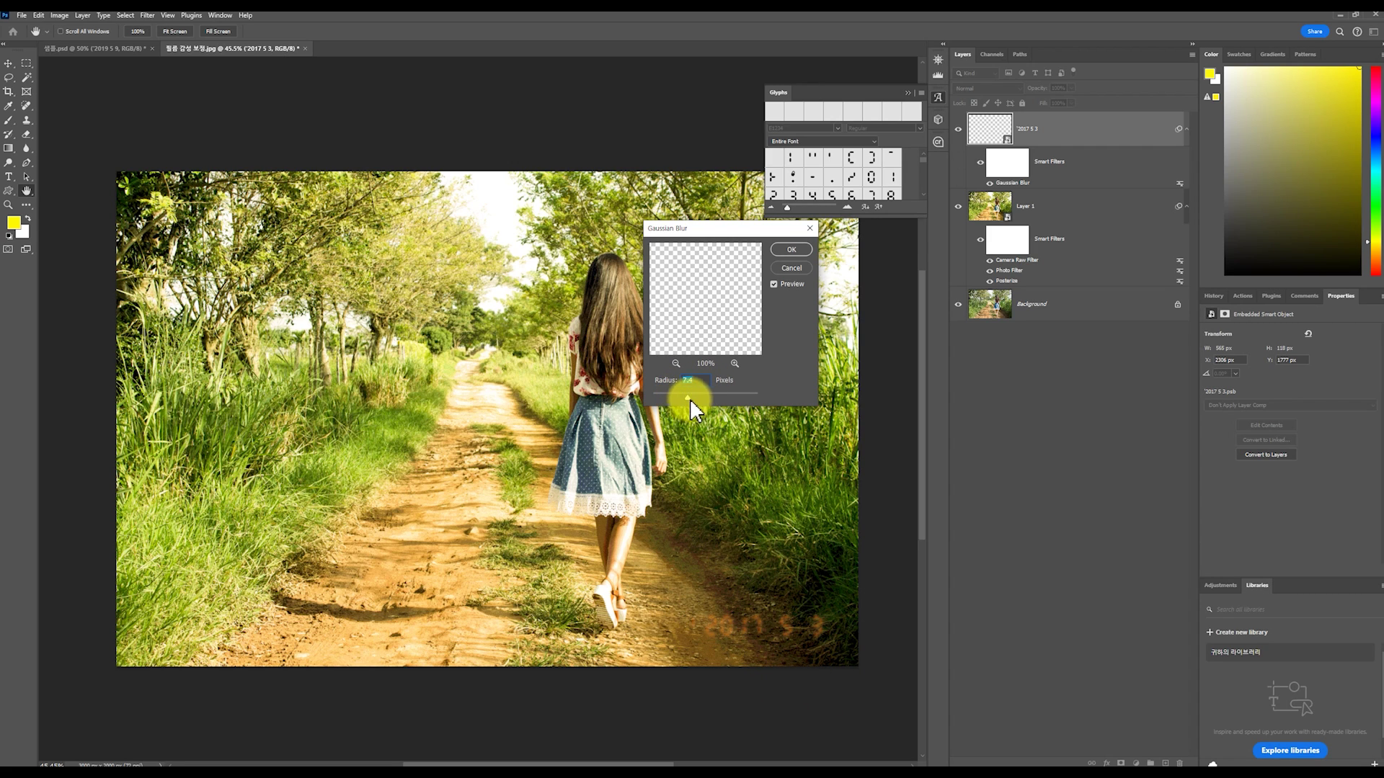
pyautogui.write('3.6')
pyautogui.click(799, 254)
# Step: Duplicate the blurred date layer and apply a Box Blur with a 20-pixel radius to the copy
pyautogui.click(1078, 133)
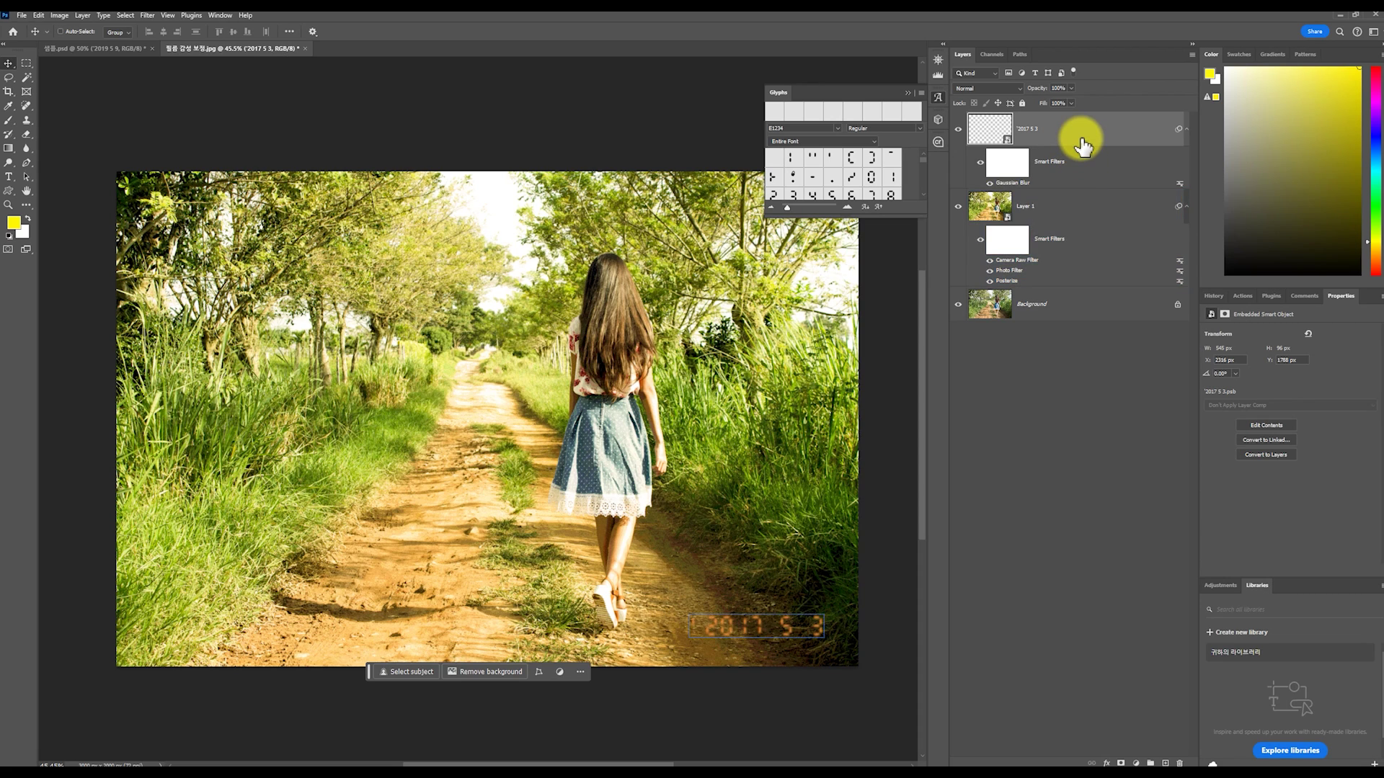
pyautogui.hotkey('ctrl', 'j')
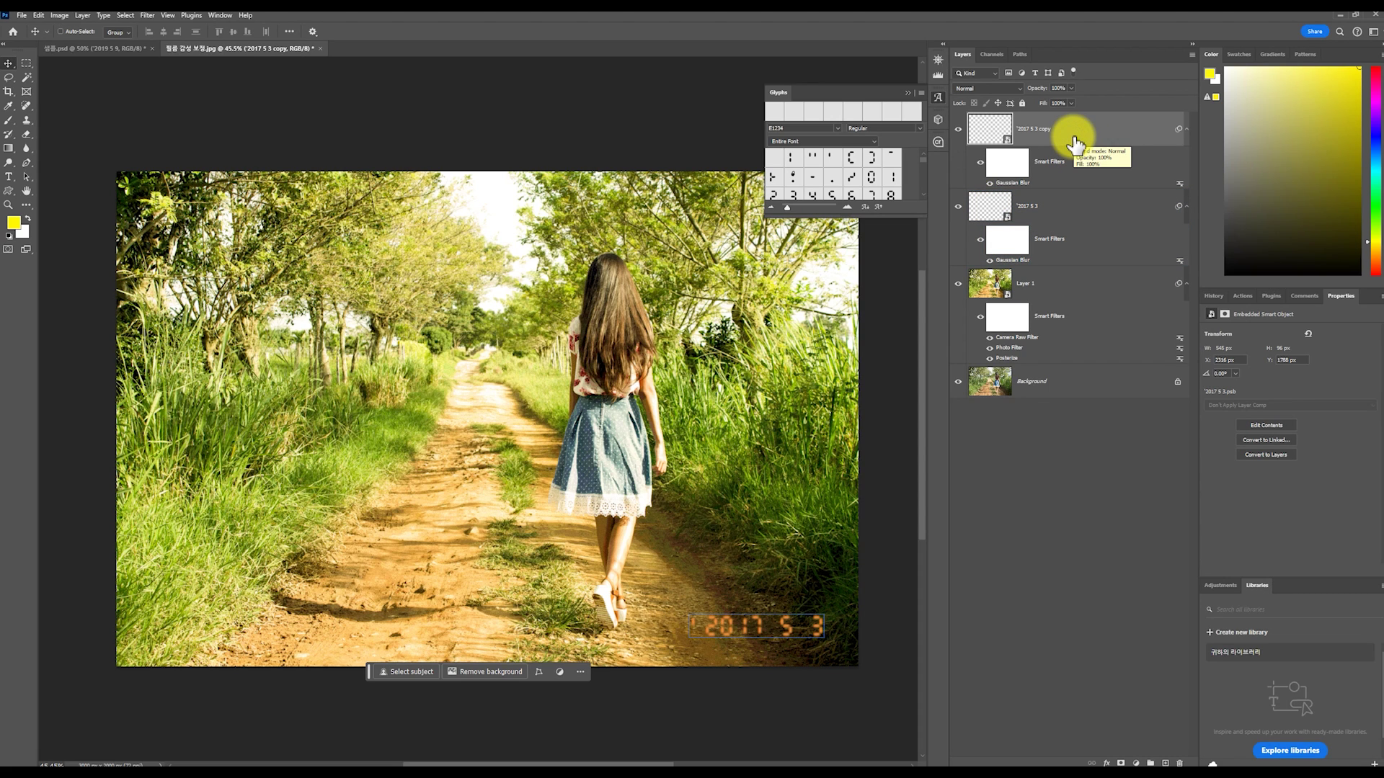
pyautogui.click(147, 15)
pyautogui.moveTo(193, 178)
pyautogui.click(305, 205)
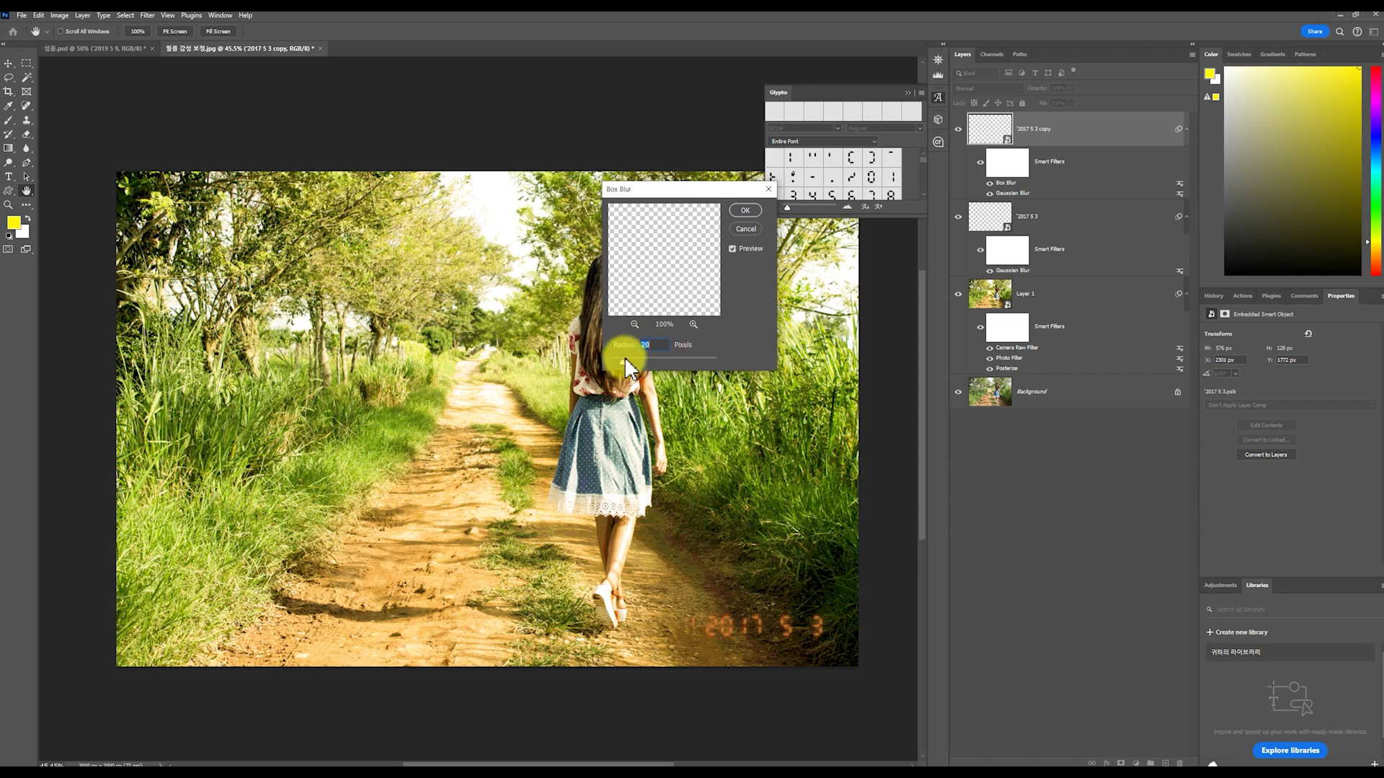
pyautogui.moveTo(626, 360)
pyautogui.mouseDown()
pyautogui.moveTo(683, 376)
pyautogui.moveTo(618, 362)
pyautogui.mouseUp()
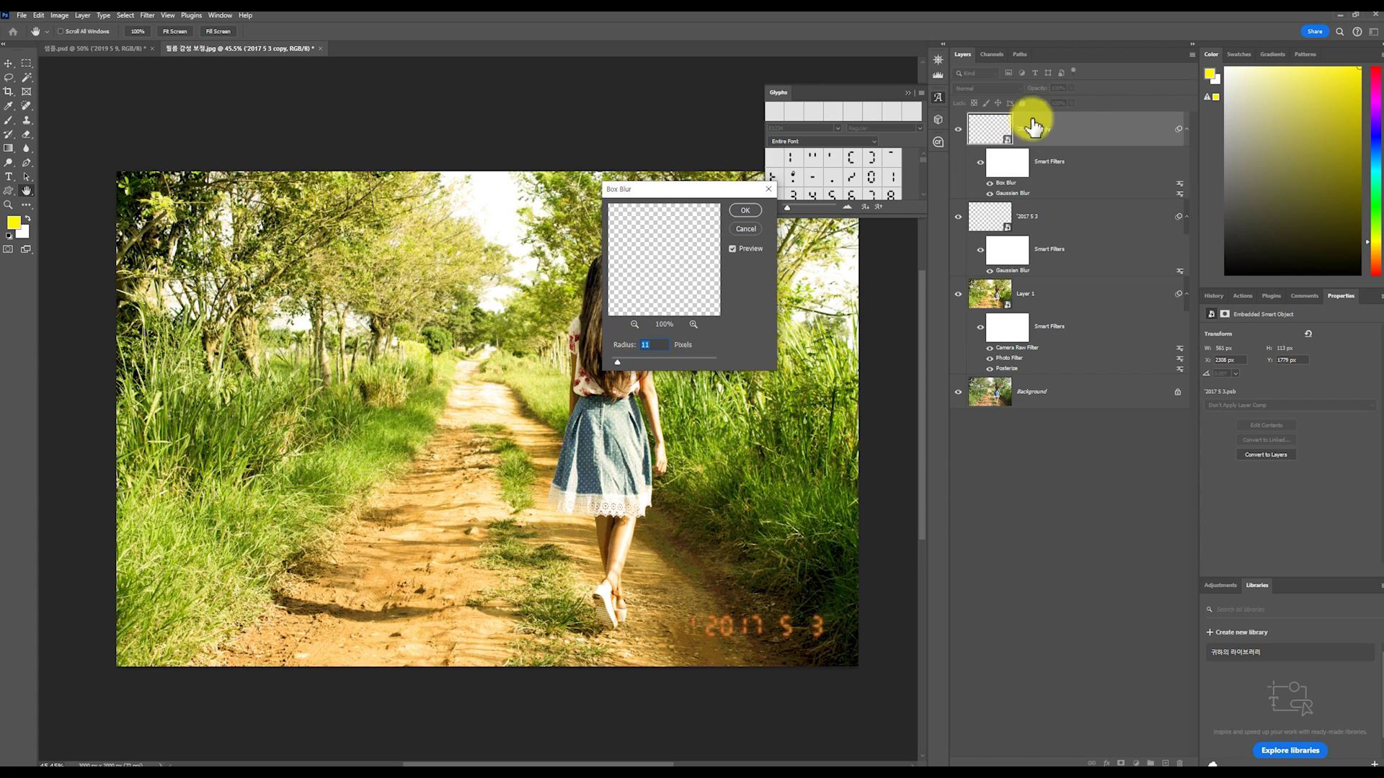
pyautogui.write('20')
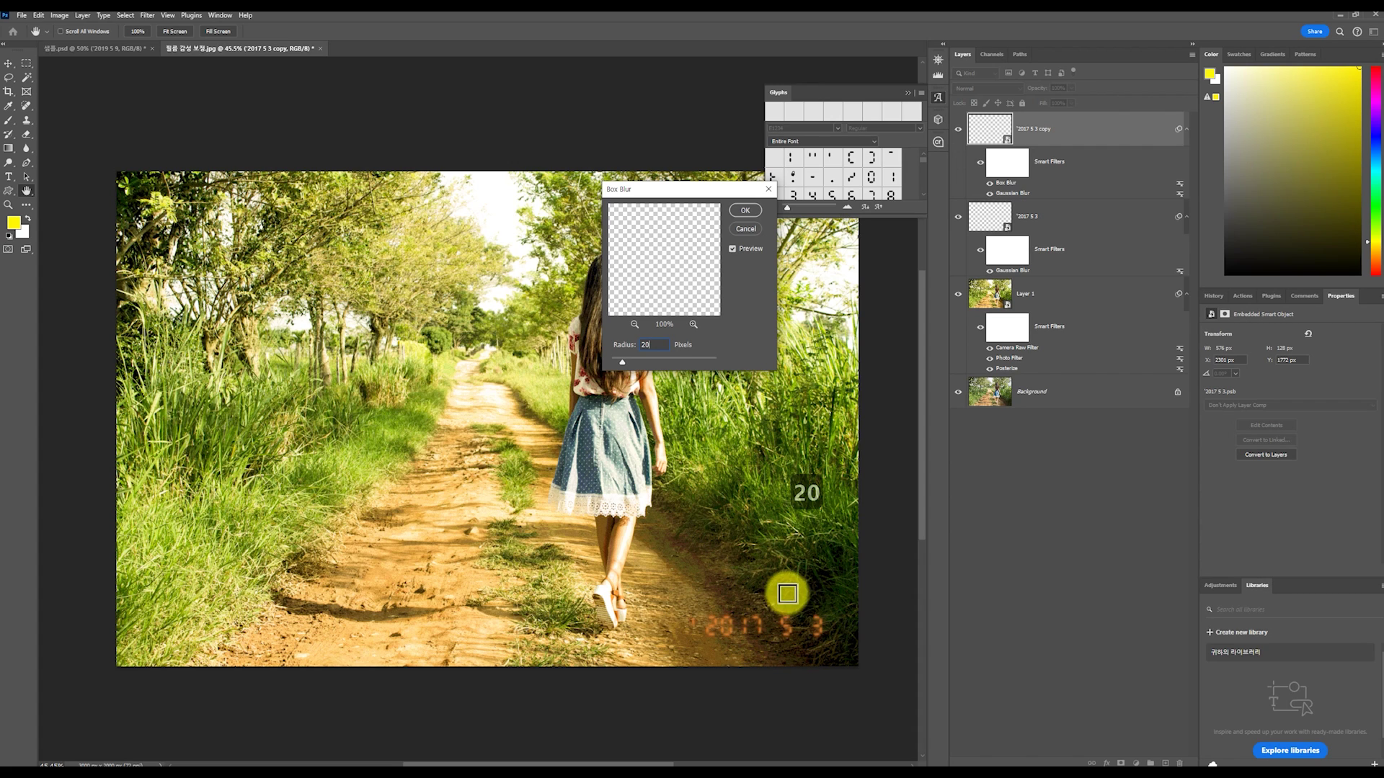
pyautogui.doubleClick(653, 345)
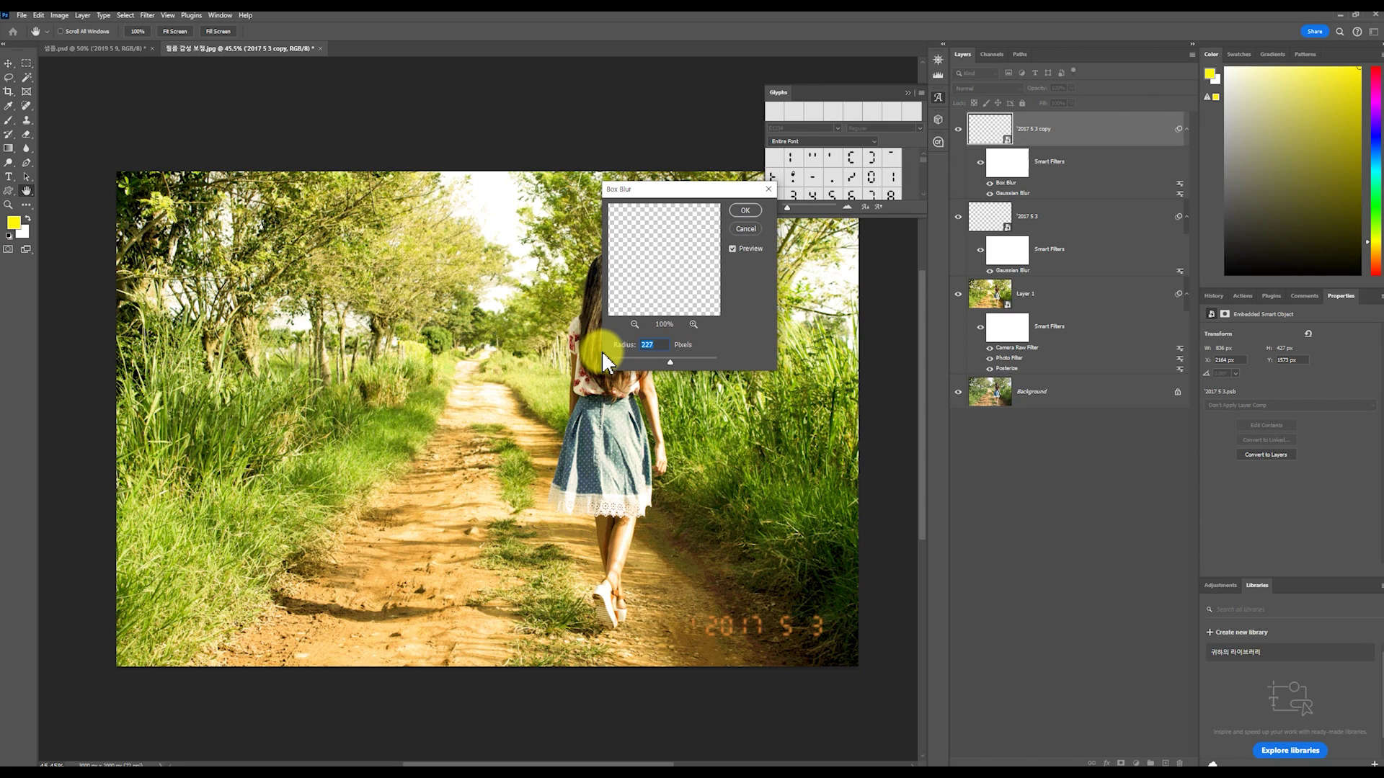
pyautogui.write('20')
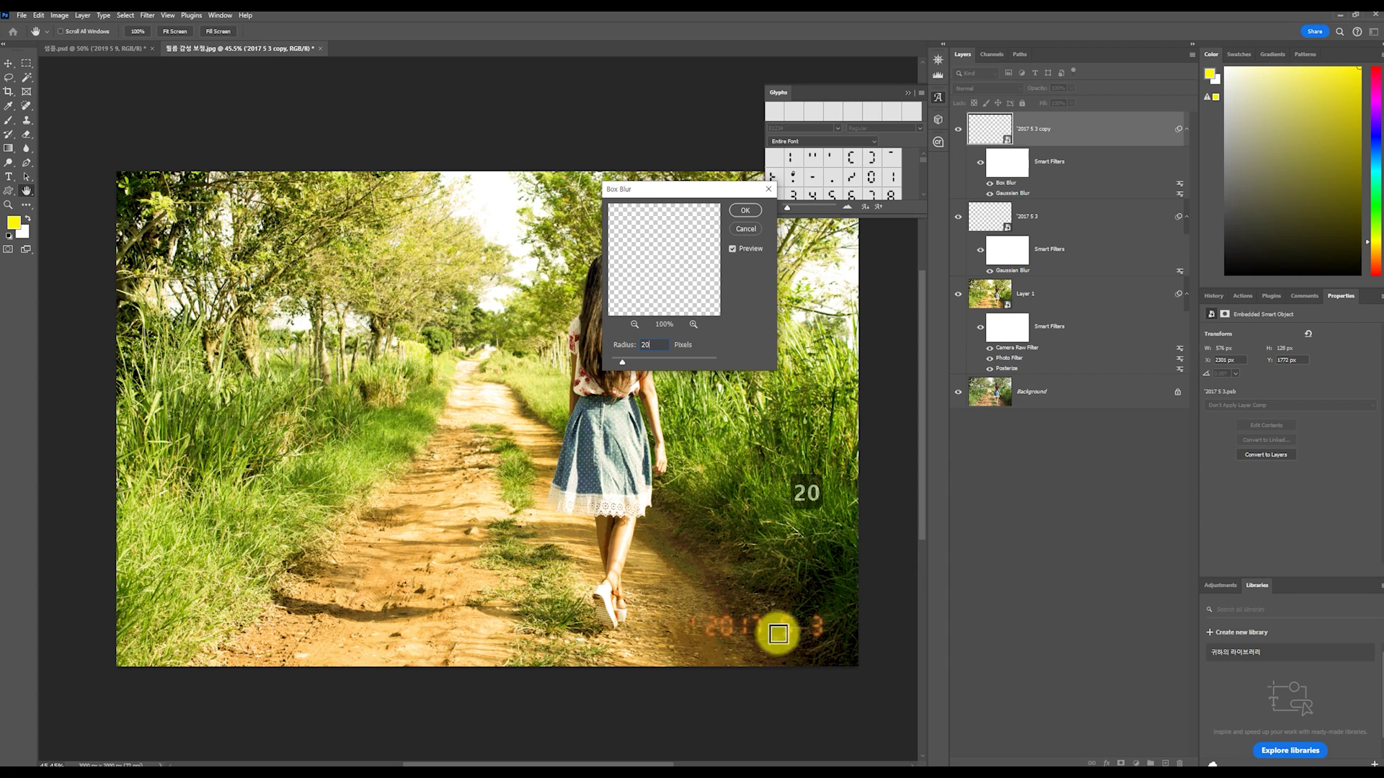
pyautogui.click(745, 210)
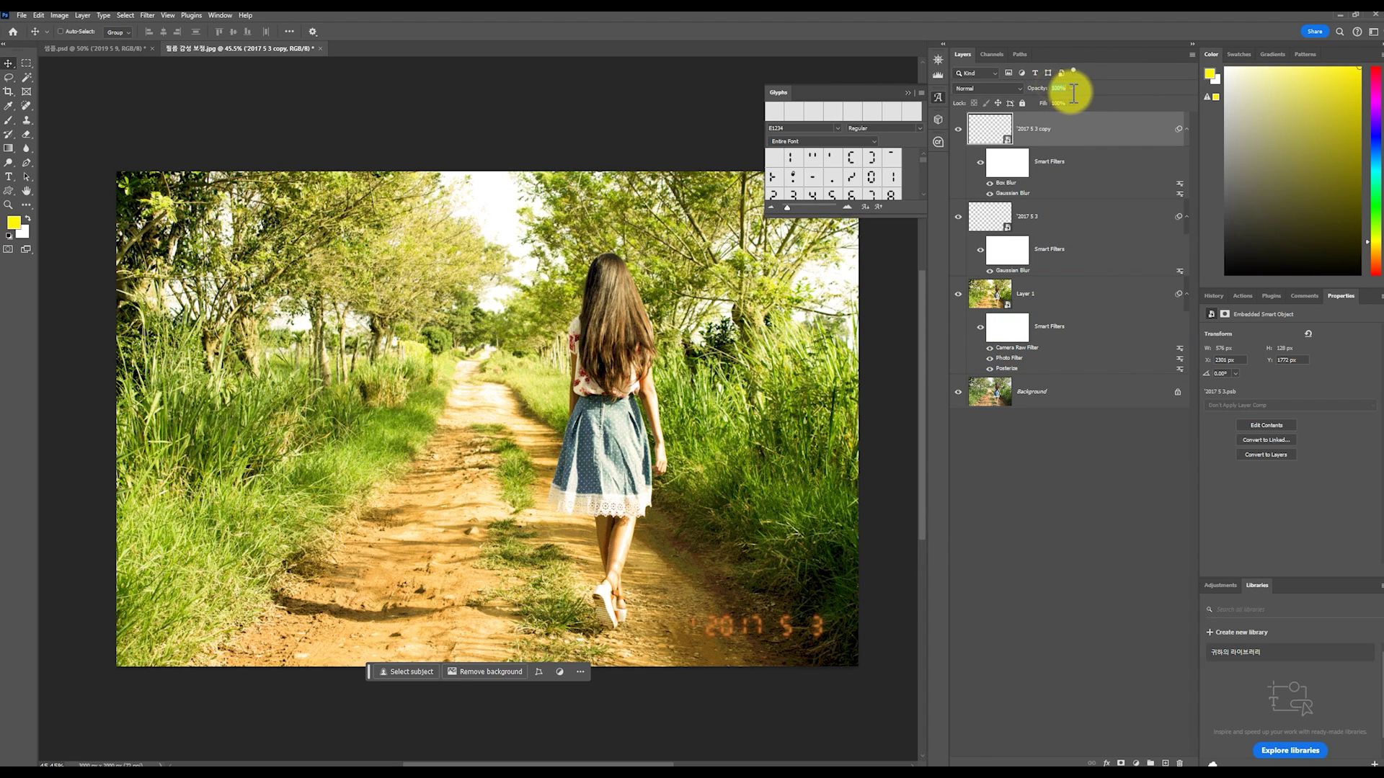
# Step: Set the opacity of the box-blurred date copy to 50% and check the layers' effect on the photo
pyautogui.write('50')
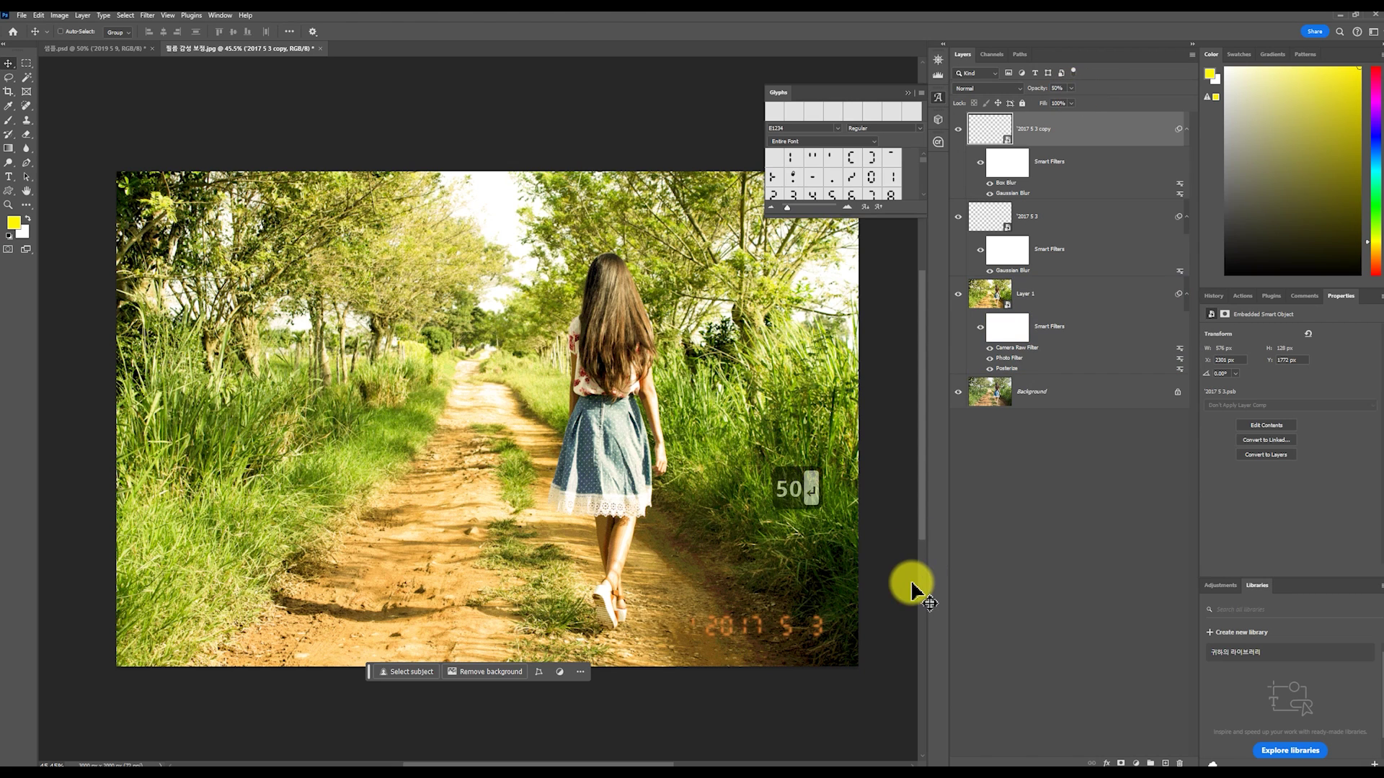
pyautogui.click(958, 293)
pyautogui.moveTo(957, 129); pyautogui.dragTo(958, 216)
pyautogui.click(1118, 288)
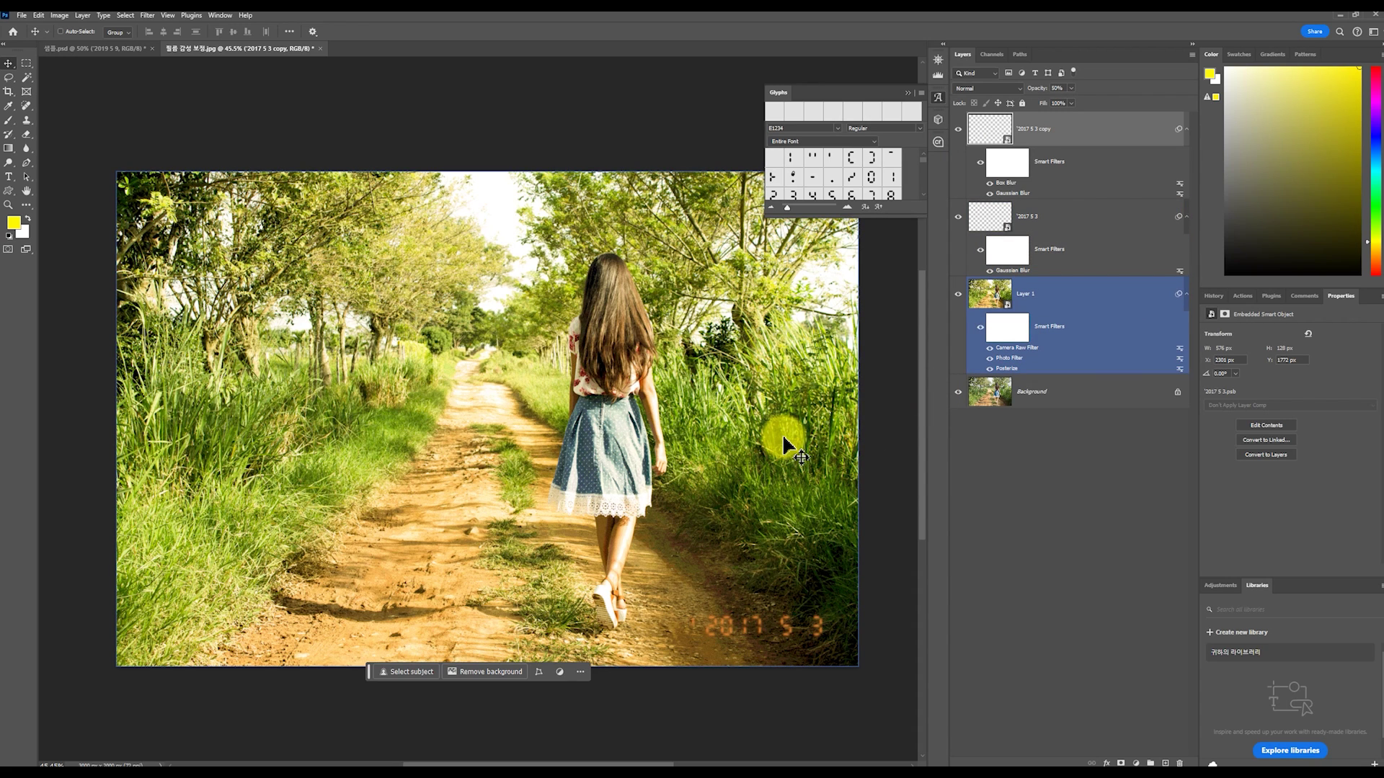
# Step: Add a Levels adjustment layer above all layers and raise its black input level to 37
pyautogui.click(1123, 520)
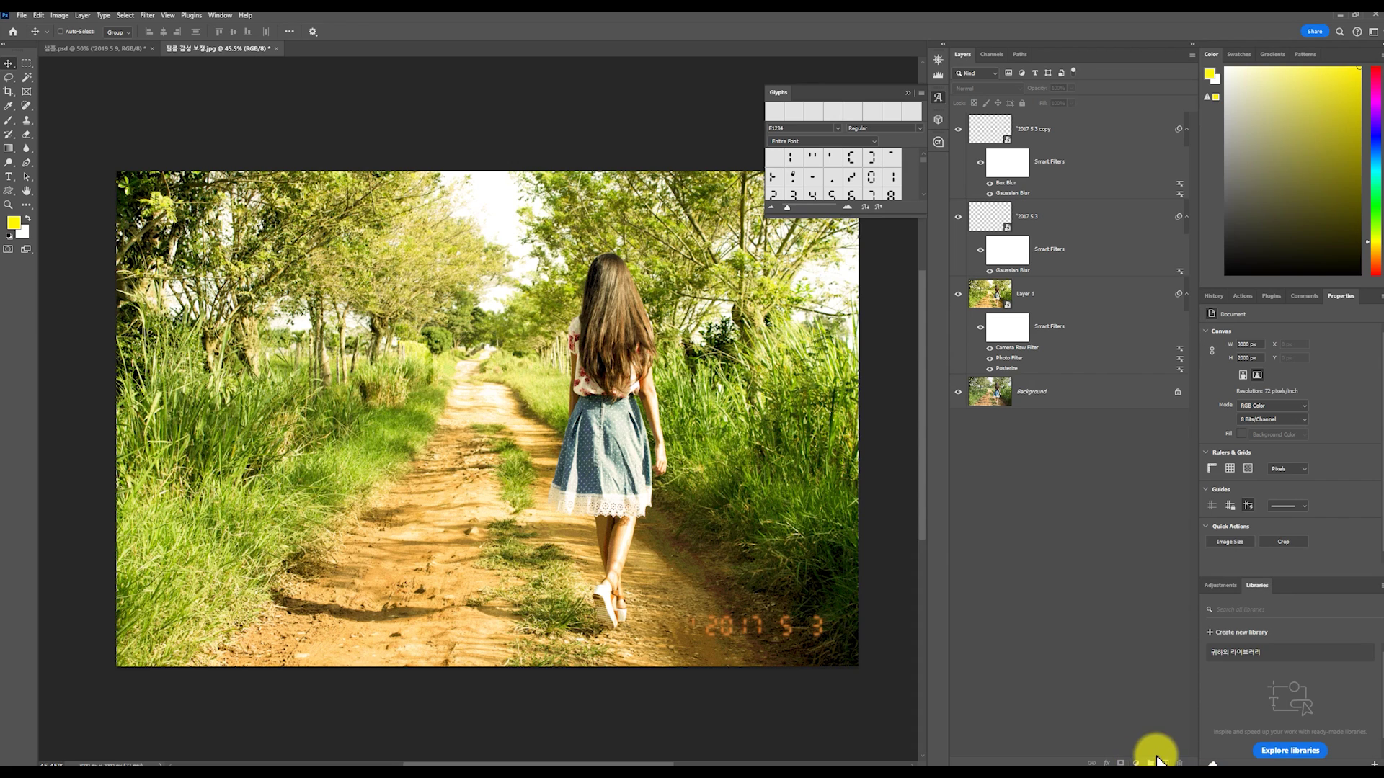
pyautogui.click(1135, 762)
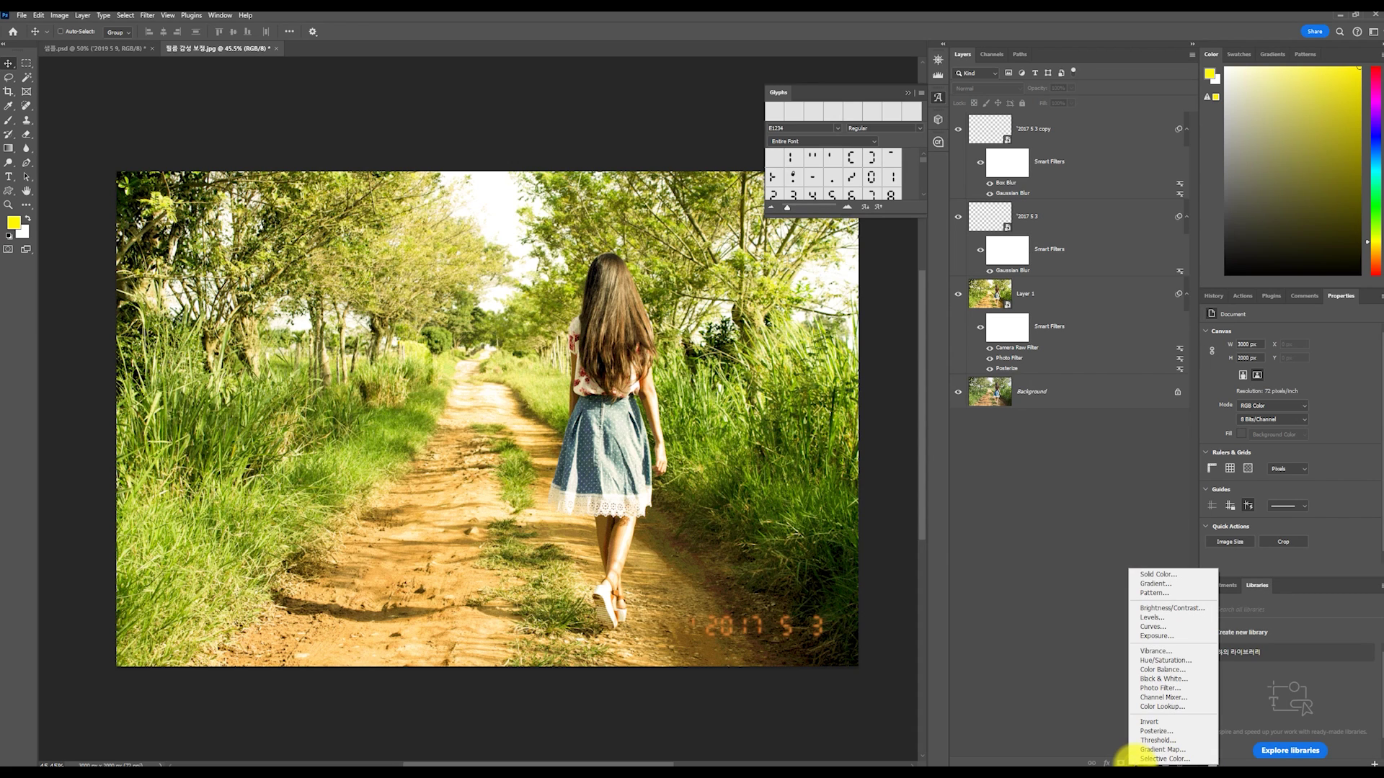
pyautogui.click(1175, 626)
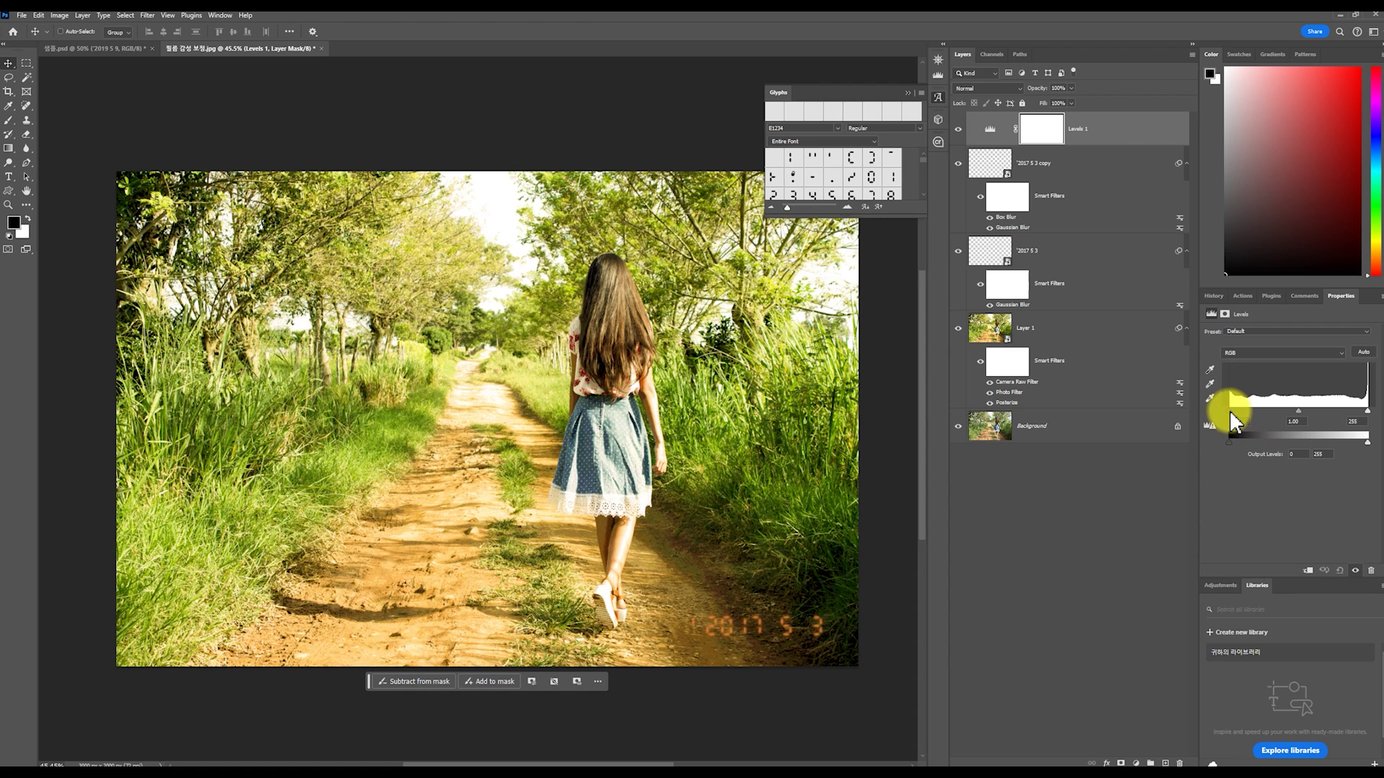
pyautogui.moveTo(1230, 414); pyautogui.dragTo(1249, 417)
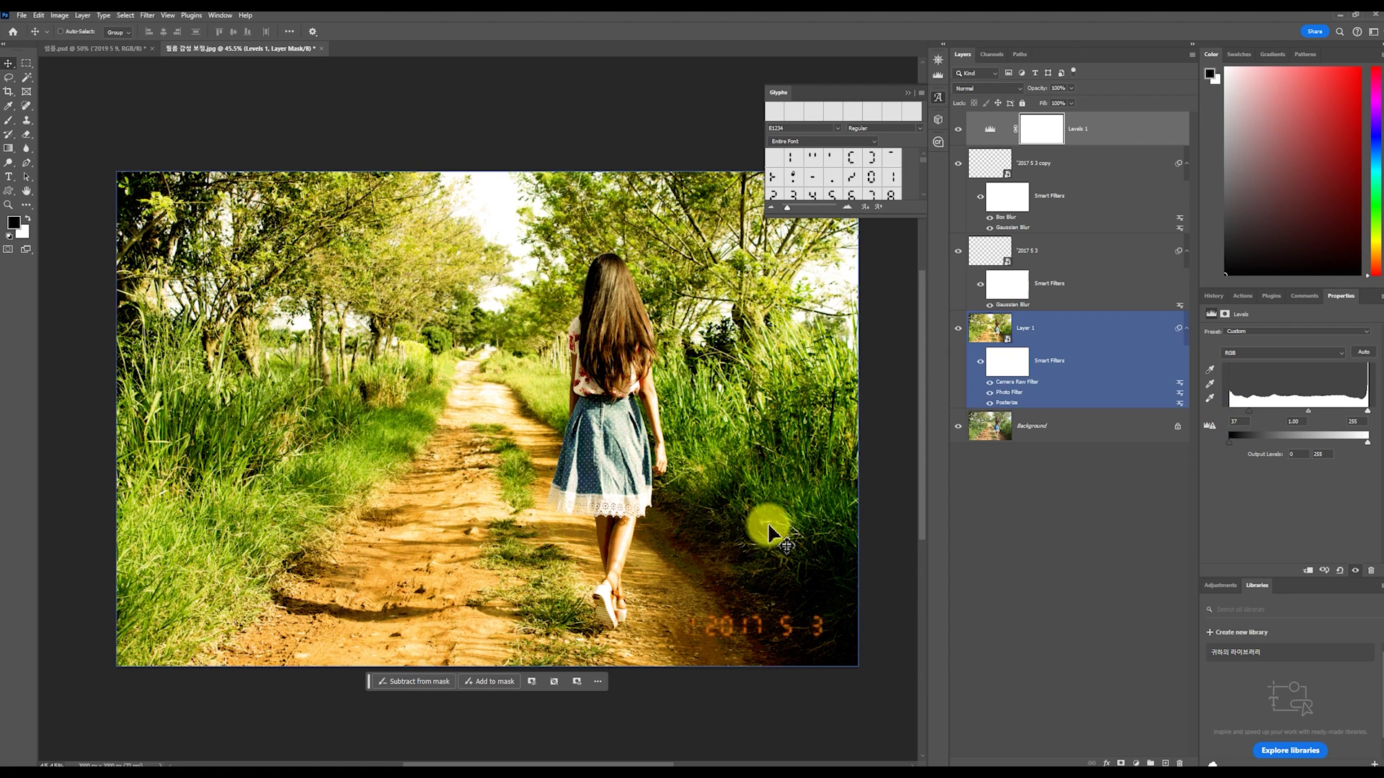
# Step: Compare the photo with and without the Levels adjustment
pyautogui.click(959, 130)
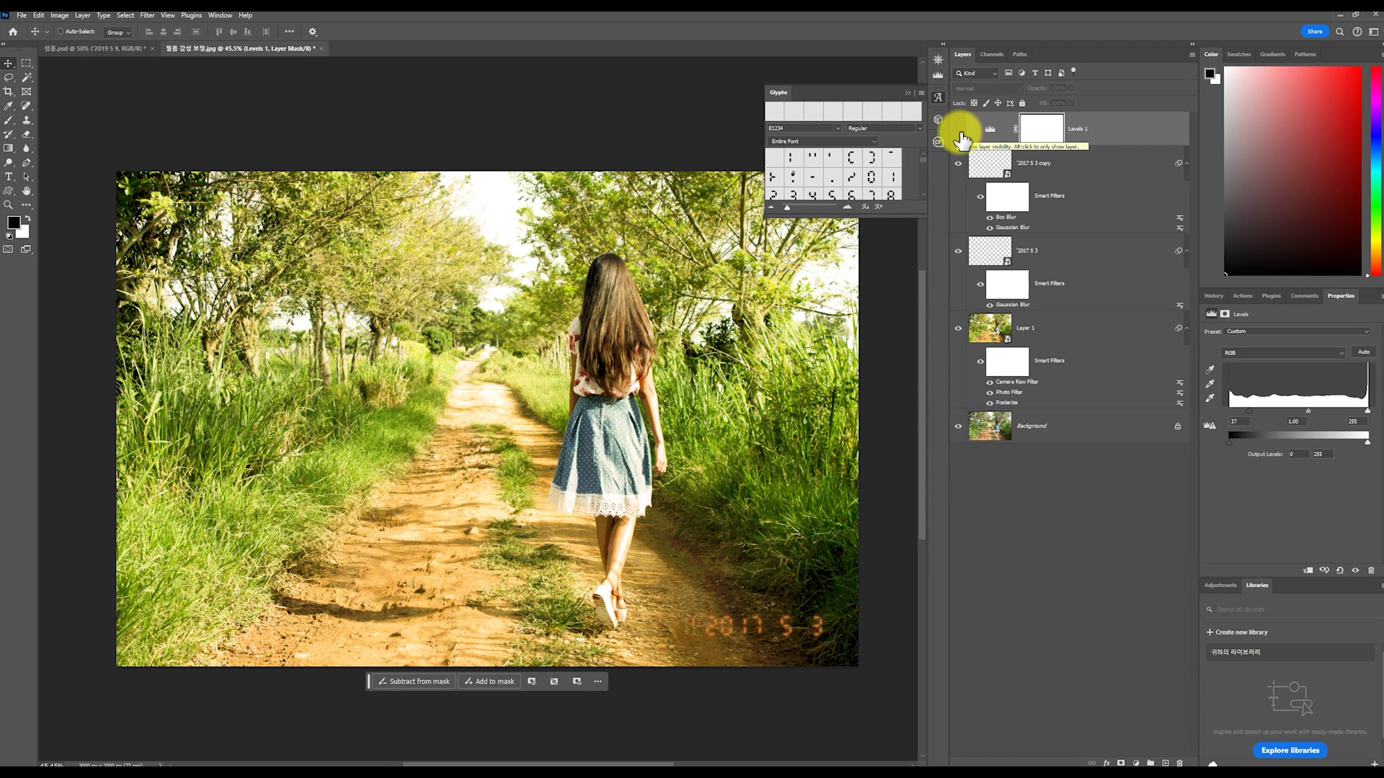
pyautogui.click(958, 131)
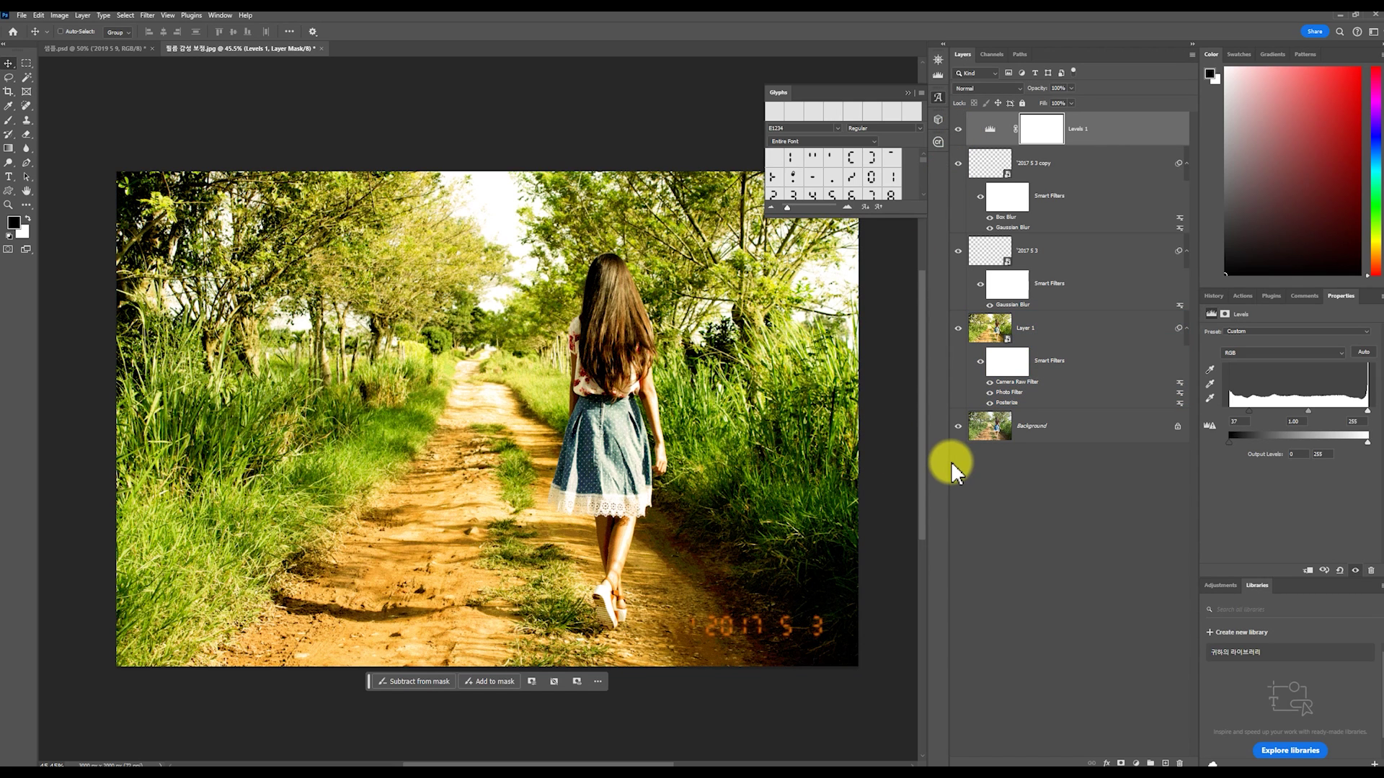
pyautogui.click(1088, 139)
pyautogui.click(1103, 160)
pyautogui.click(958, 128)
pyautogui.click(959, 129)
# Step: Select both date stamp layers together and shift the date stamp slightly lower on the photo
pyautogui.click(1088, 139)
pyautogui.click(1108, 209)
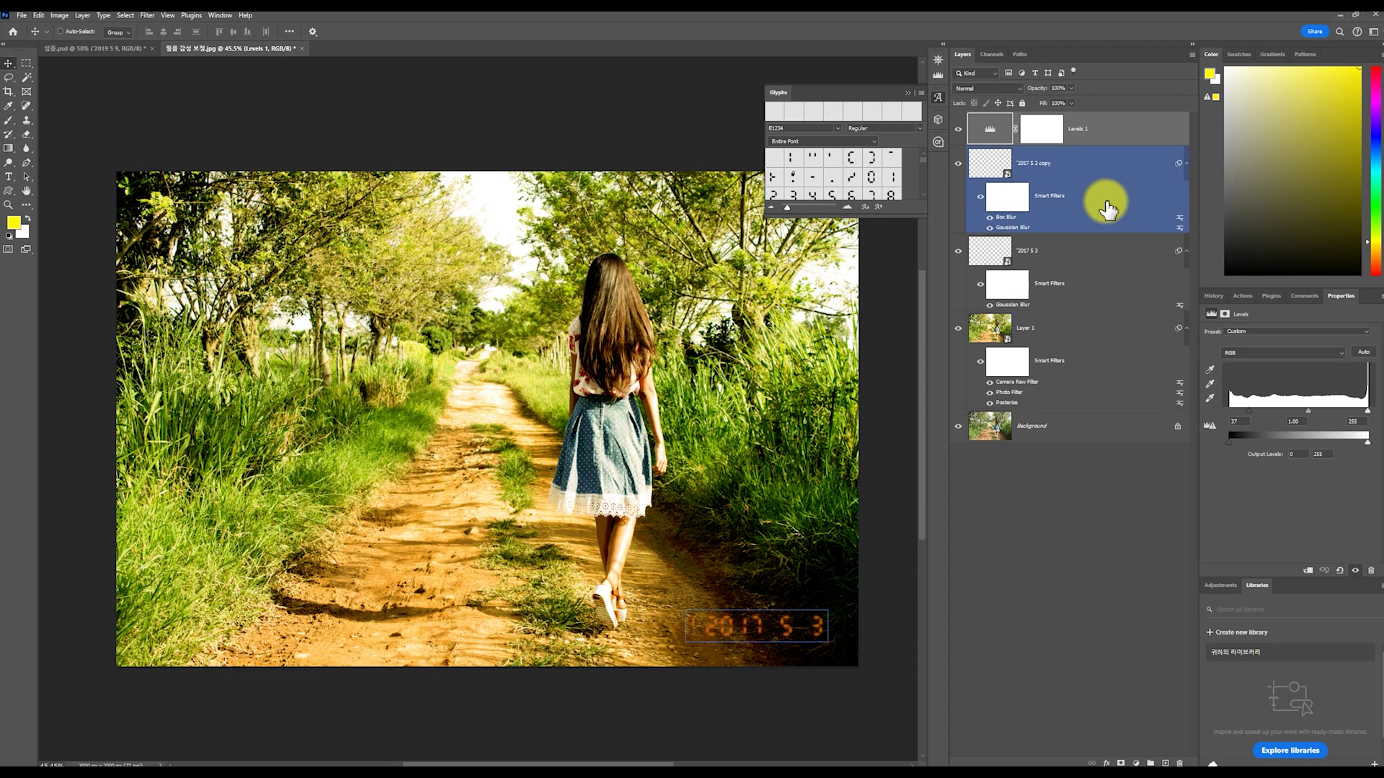
pyautogui.keyDown('shift'); pyautogui.click(1124, 248); pyautogui.keyUp('shift')
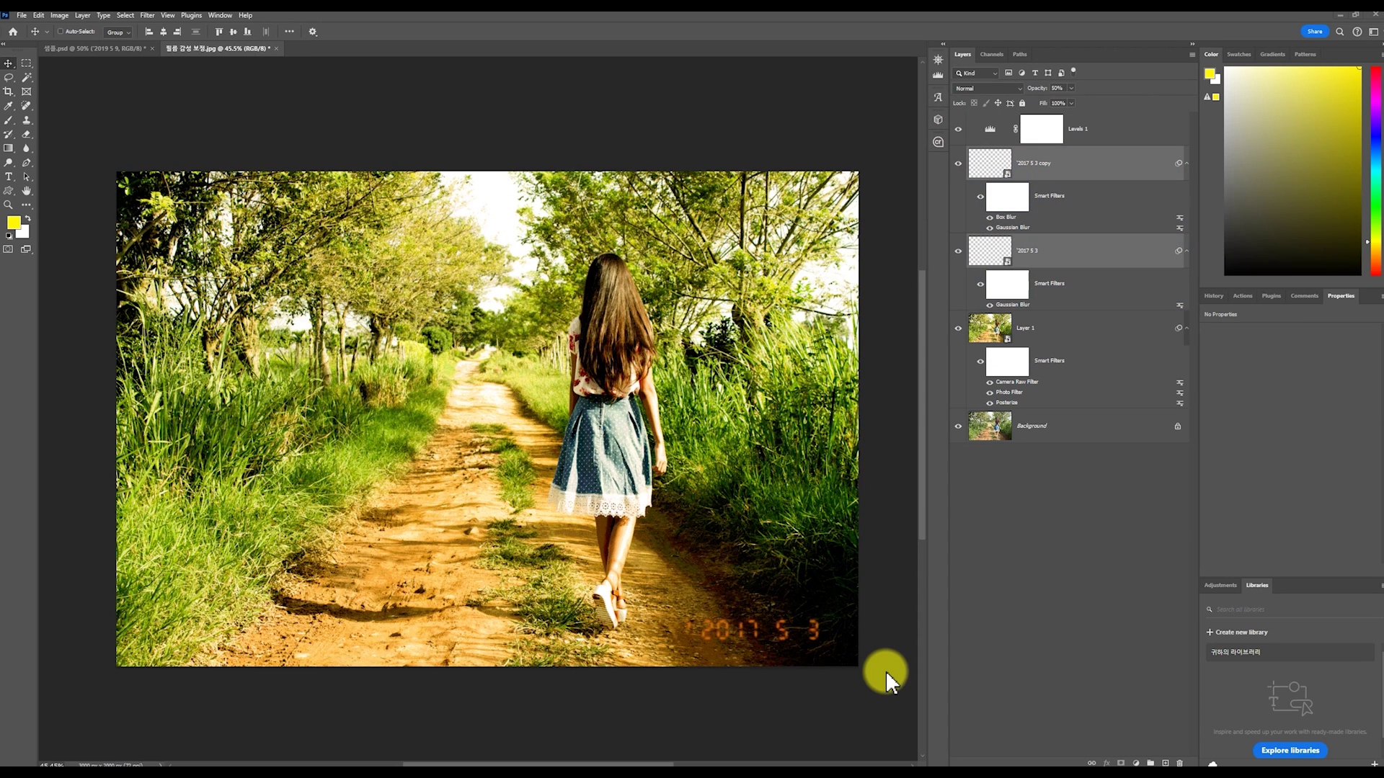
# Step: Compare the original background photo with the finished edit, including the date stamp near its lower-right corner
pyautogui.moveTo(958, 128); pyautogui.dragTo(958, 326)
pyautogui.click(1031, 431)
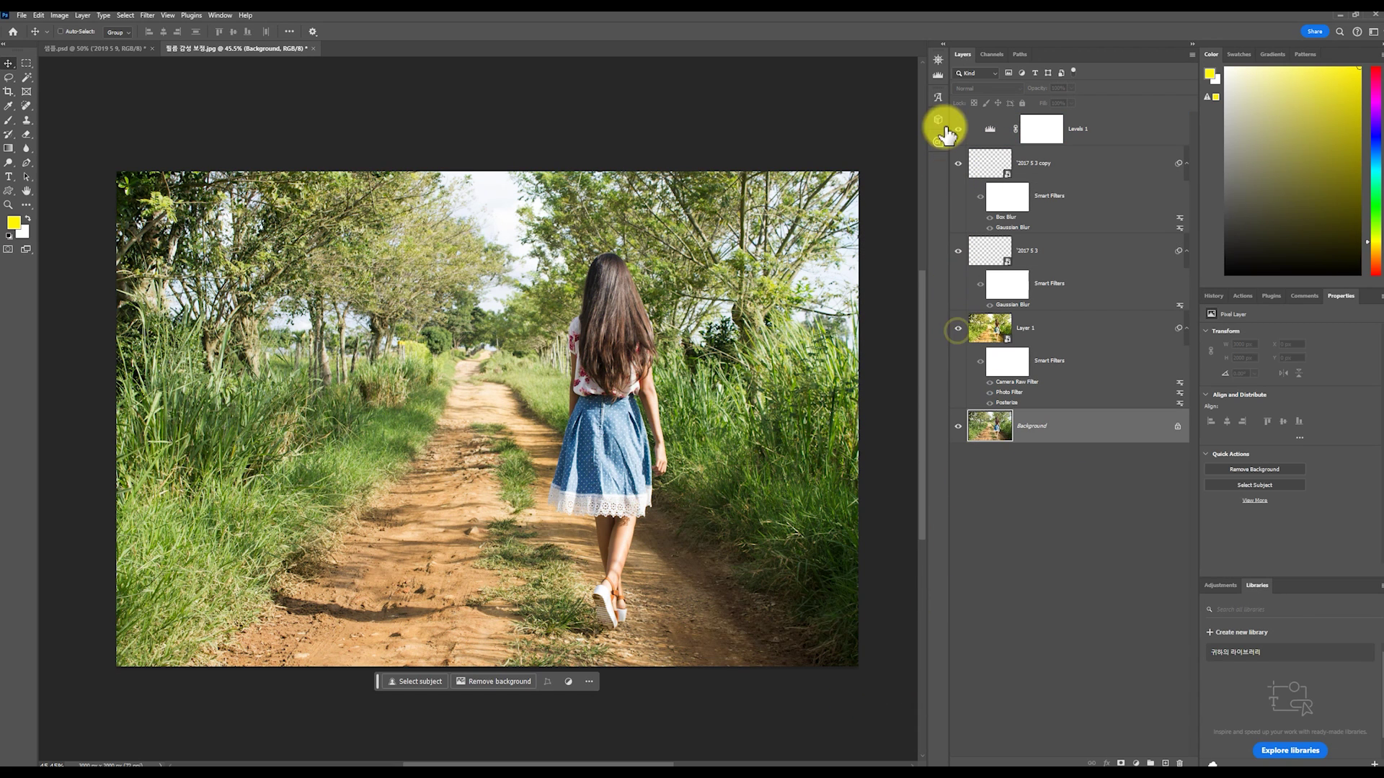
pyautogui.moveTo(958, 129); pyautogui.dragTo(948, 346)
pyautogui.moveTo(836, 554); pyautogui.dragTo(843, 634)
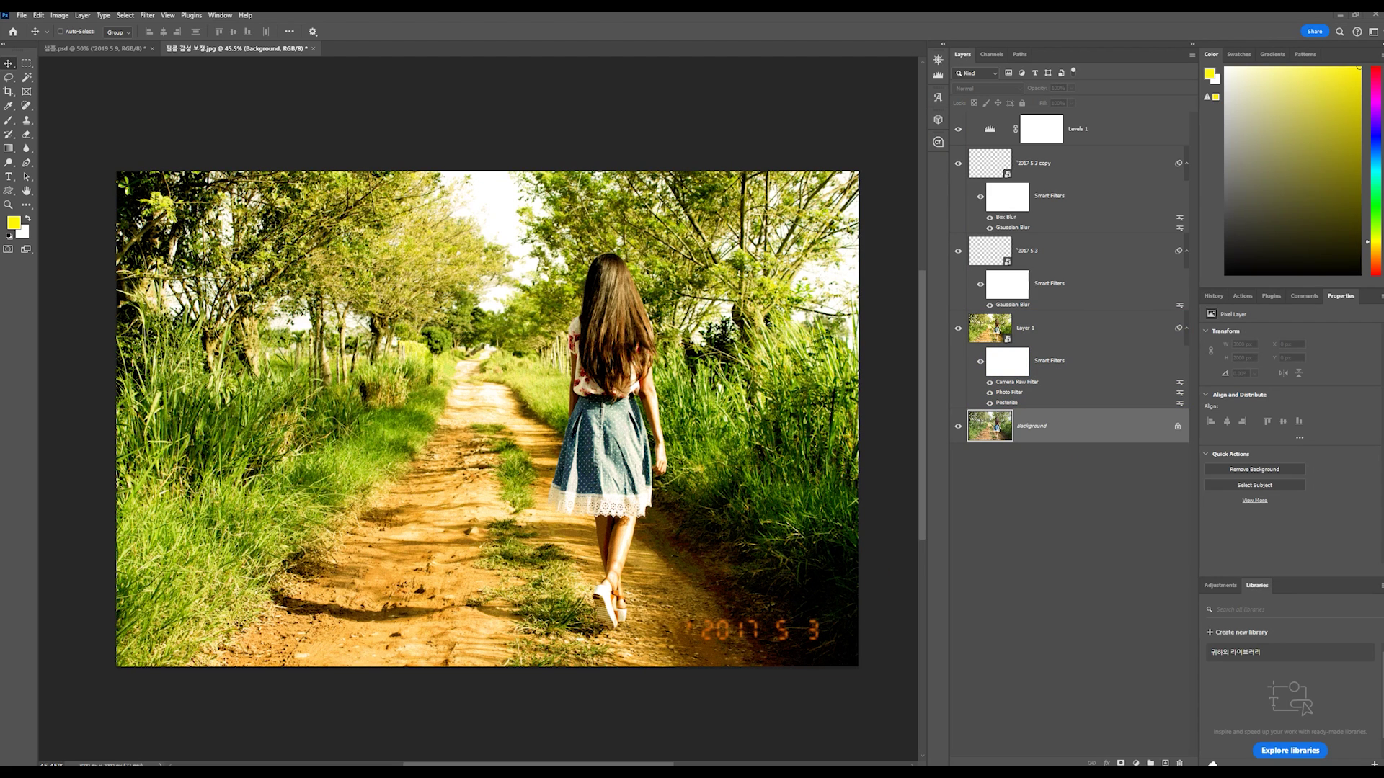
pyautogui.click(625, 581)
pyautogui.moveTo(806, 659)
pyautogui.mouseDown()
pyautogui.moveTo(862, 702)
pyautogui.moveTo(874, 679)
pyautogui.mouseUp()
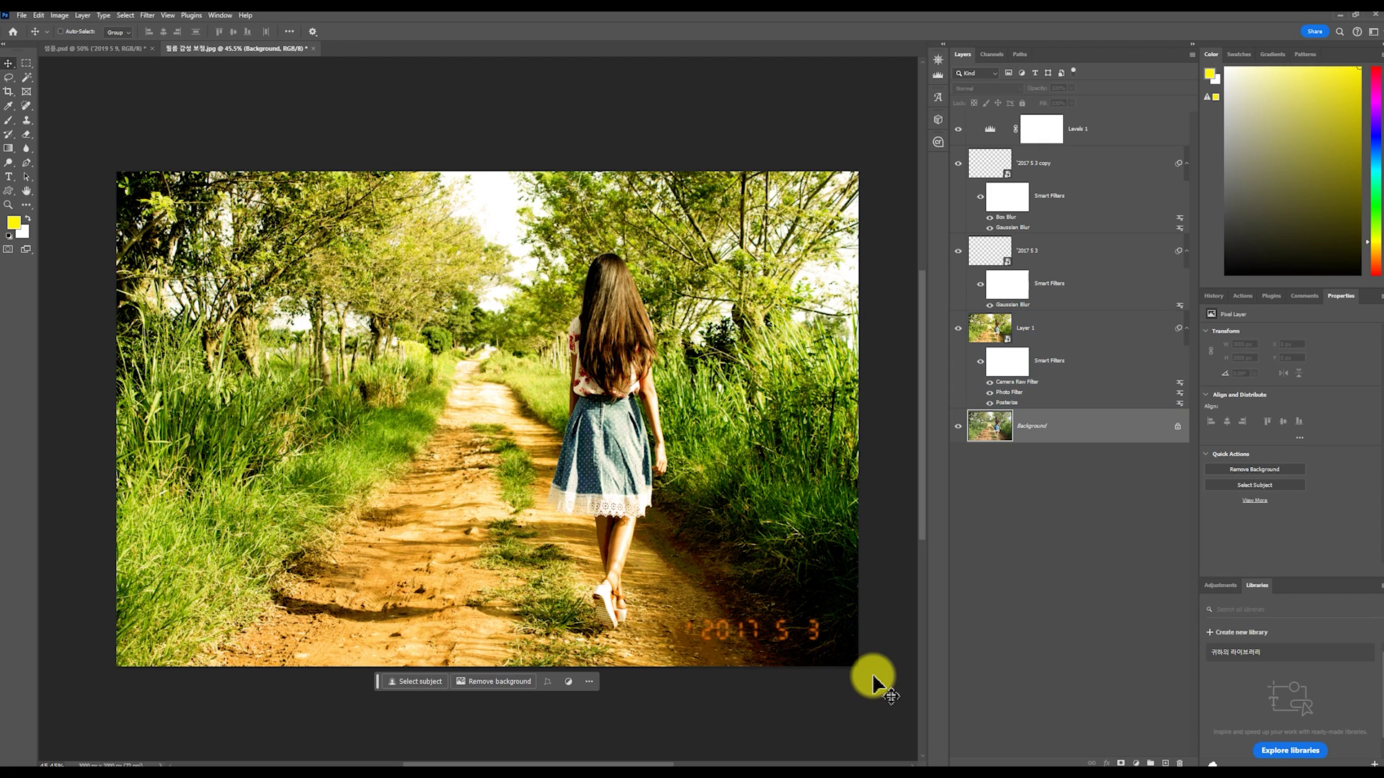